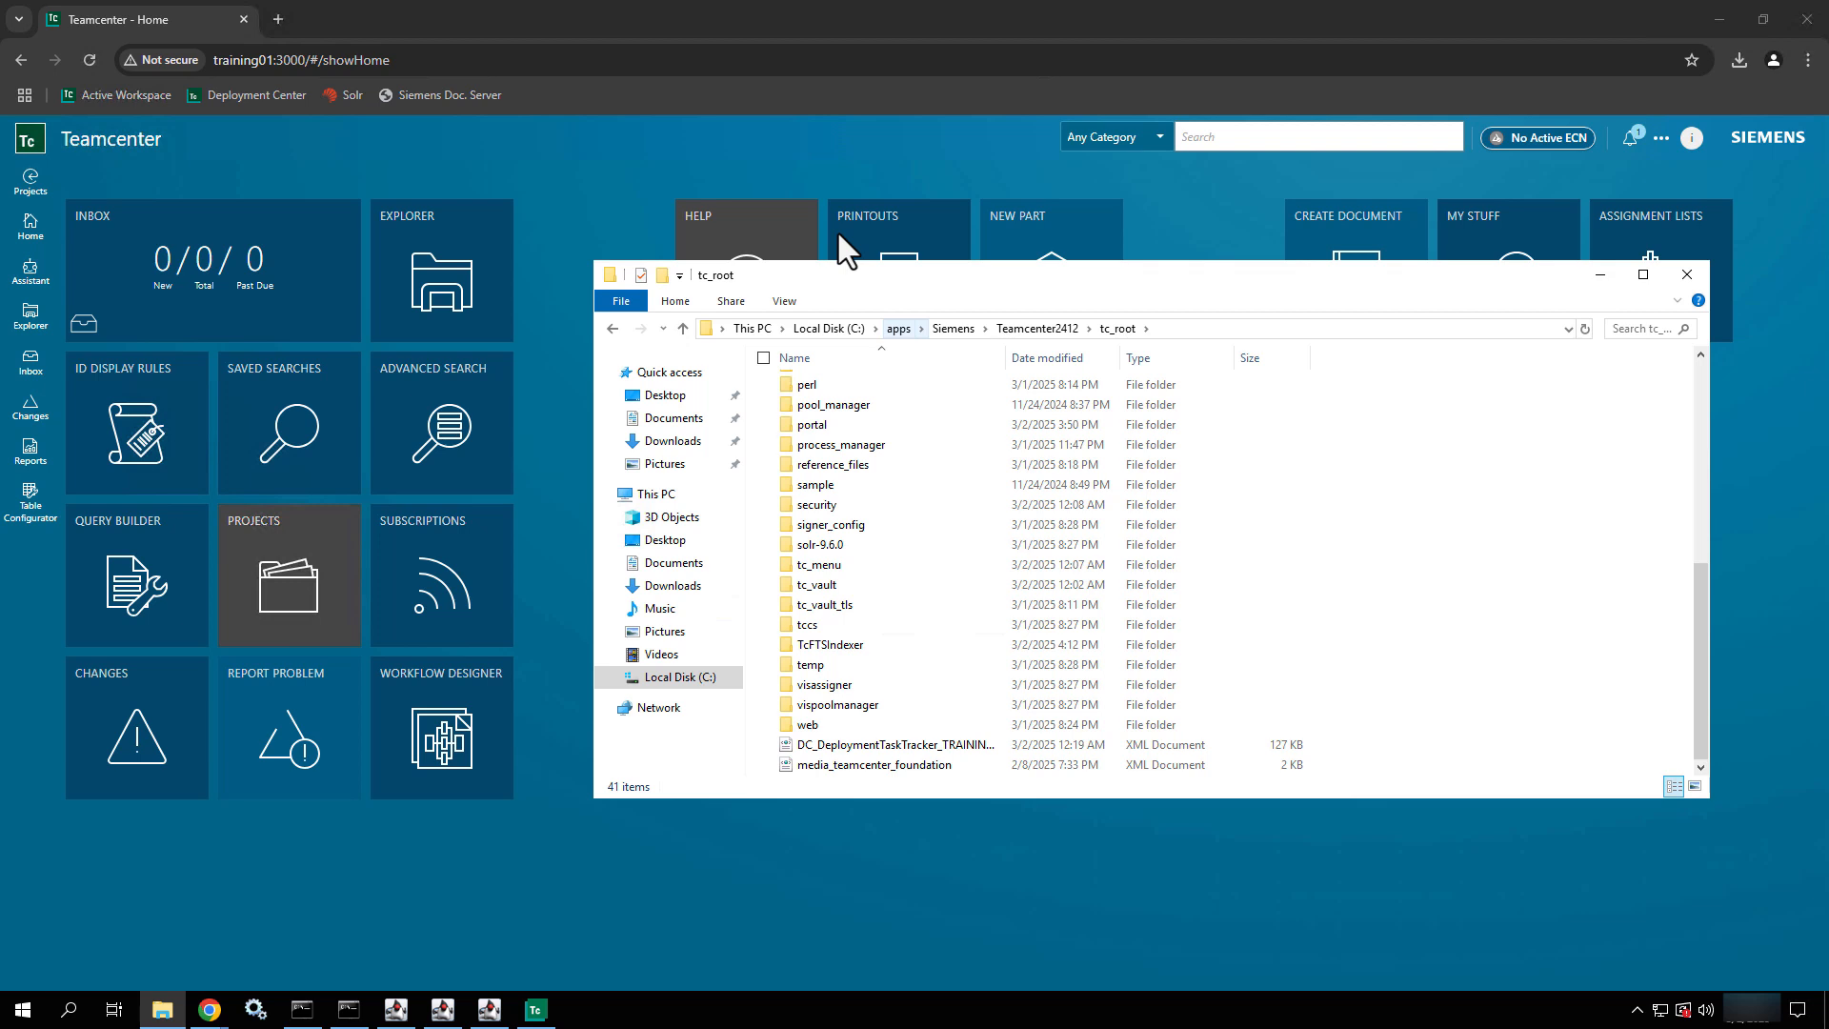
Step: Open the solr-9.6.0 folder in tc_root and copy its full path
left_click(836, 547)
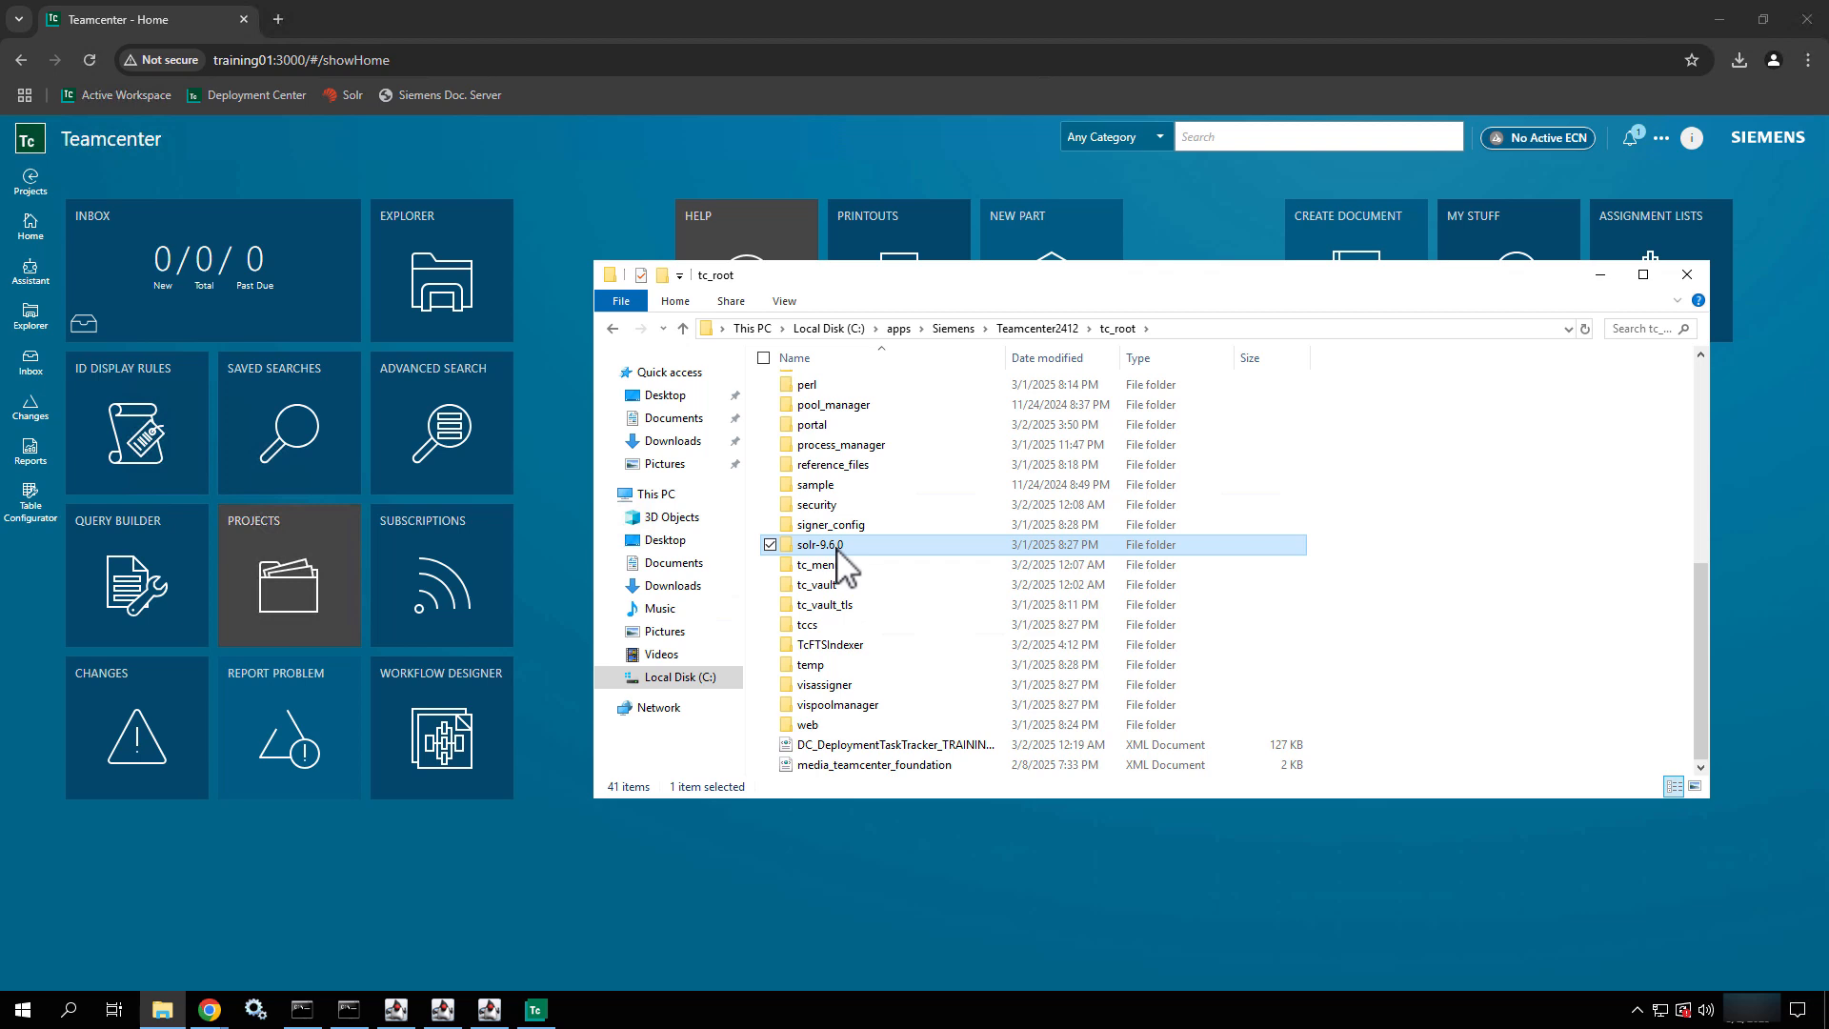
double_click(837, 550)
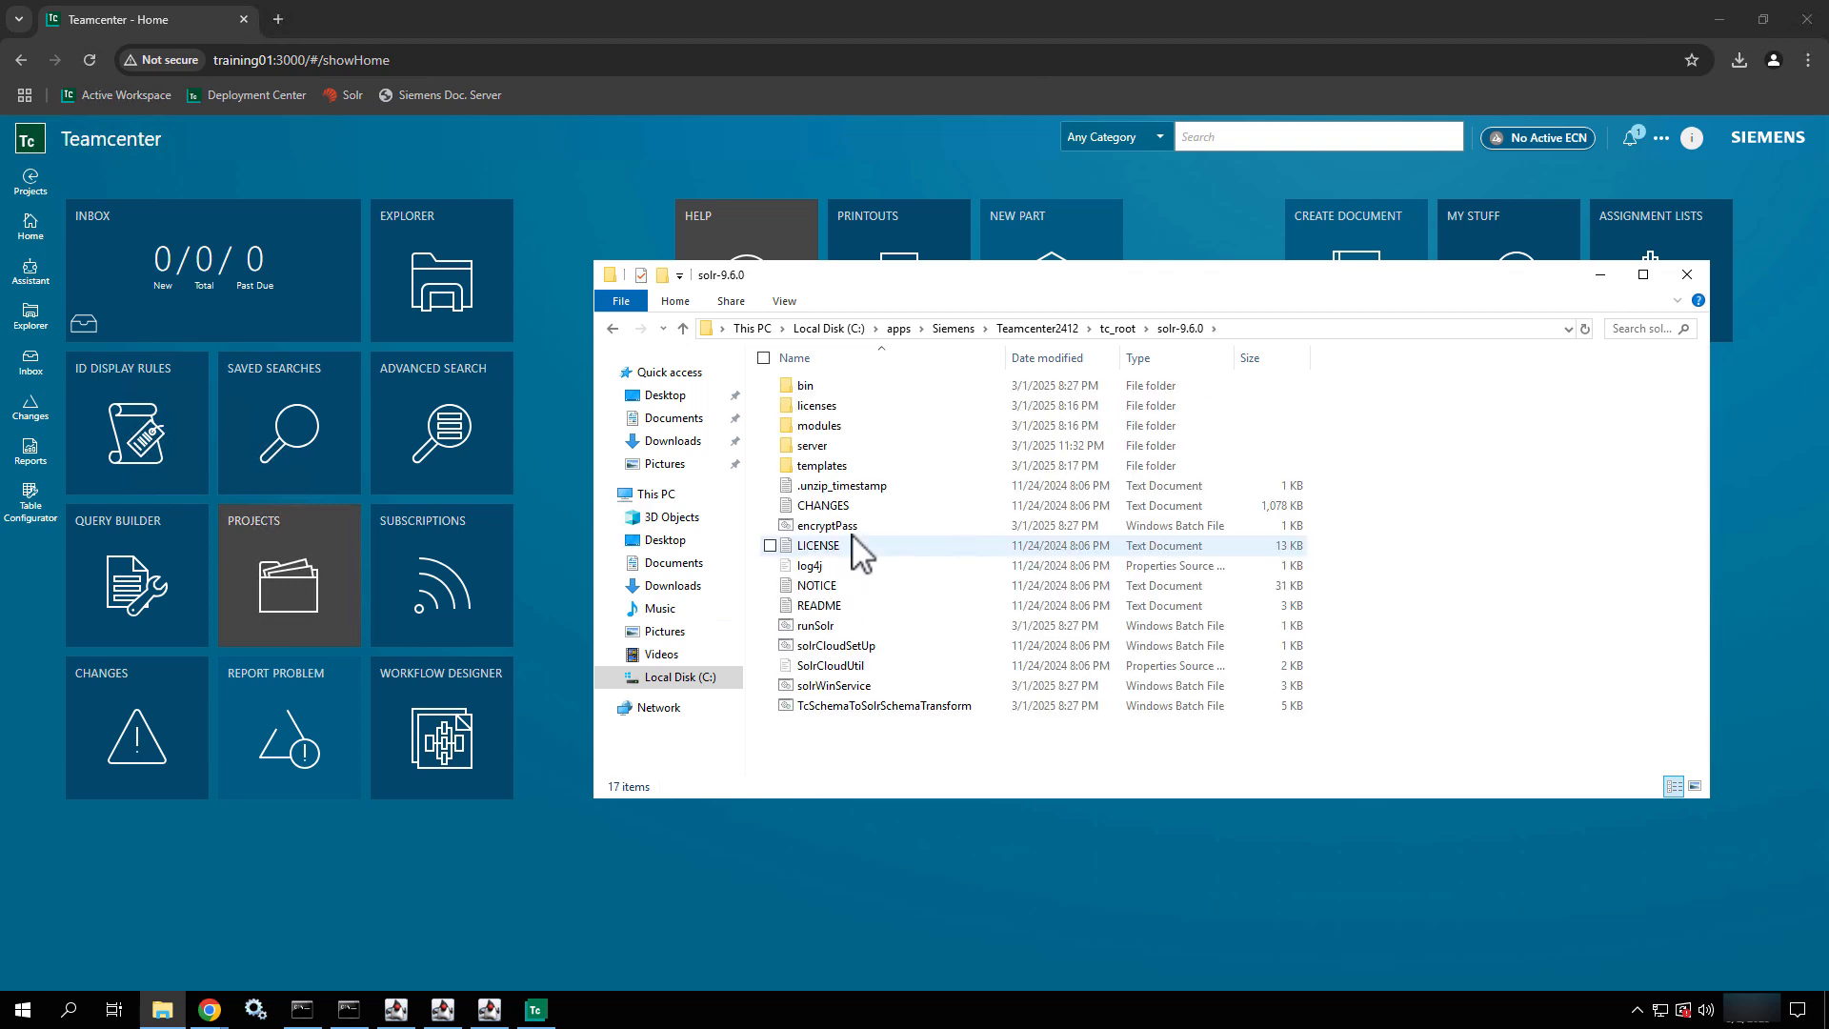
left_click(1300, 329)
key("ctrl+c")
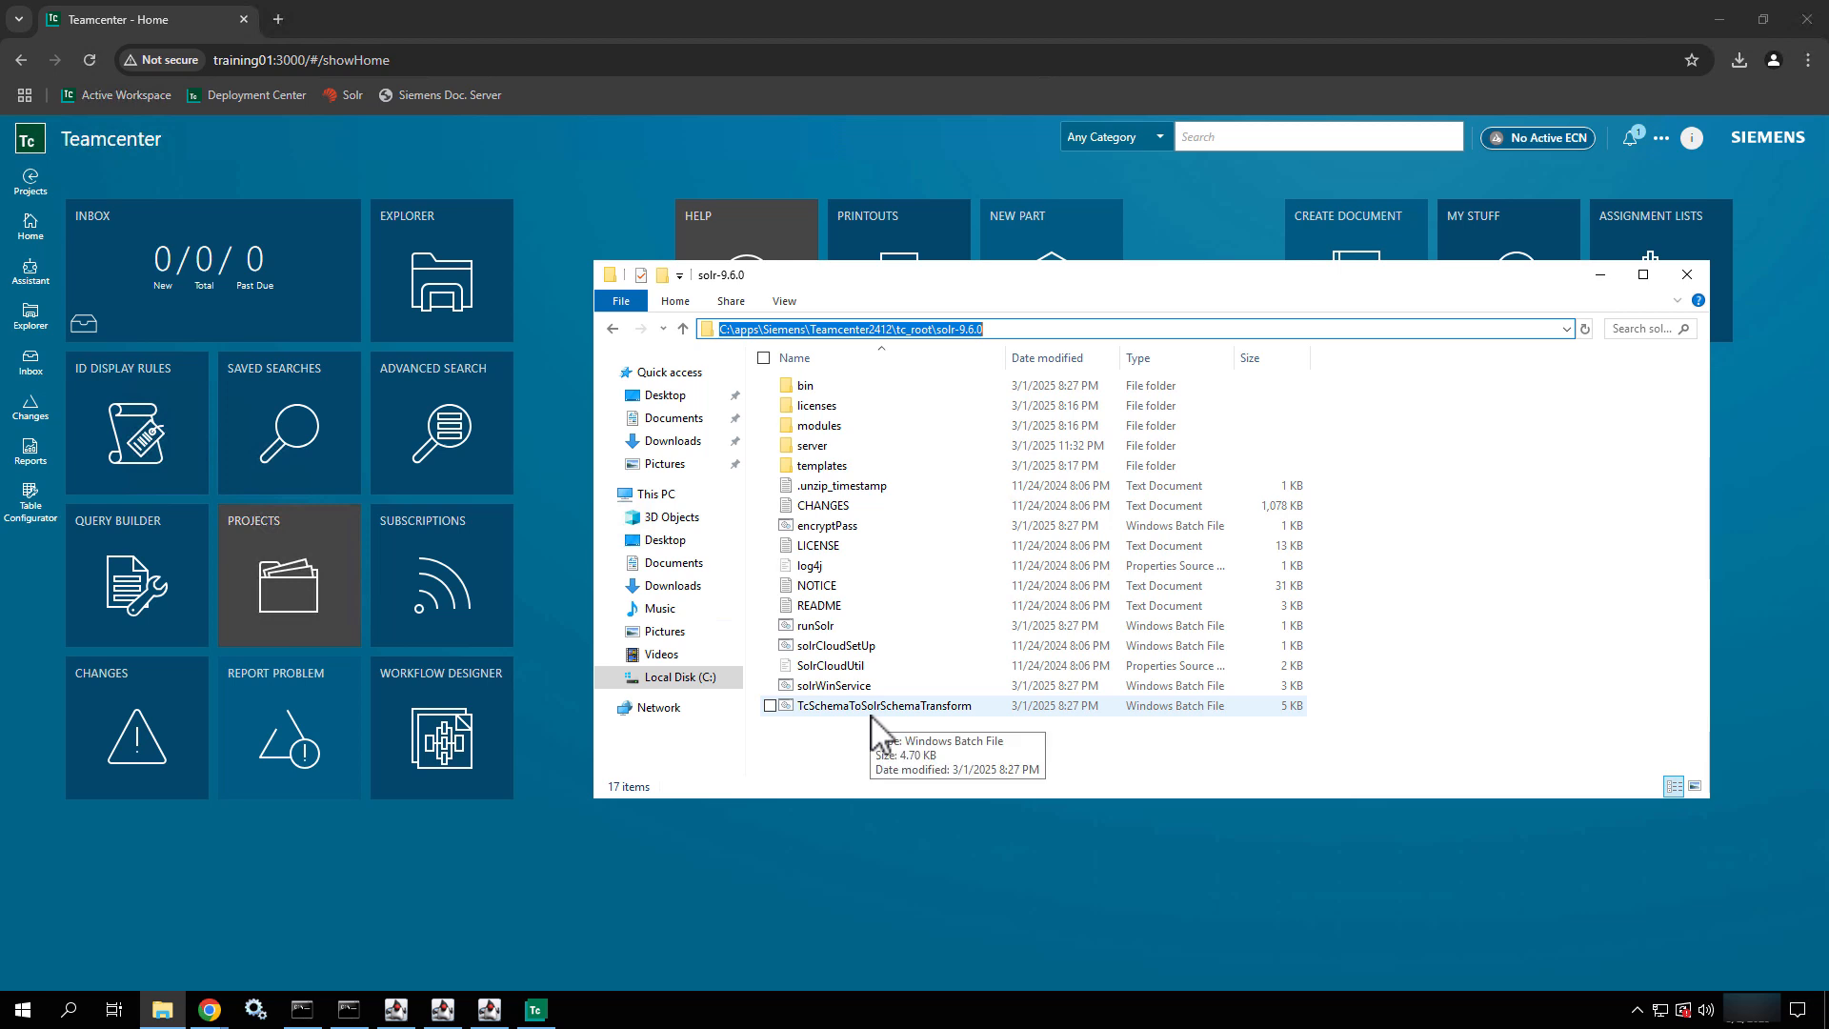
Step: Open Command Prompt as administrator and change to the directory C:\apps\Siemens\Teamcenter2412\tc_root\solr-9.6.0
mouse_move(351, 1012)
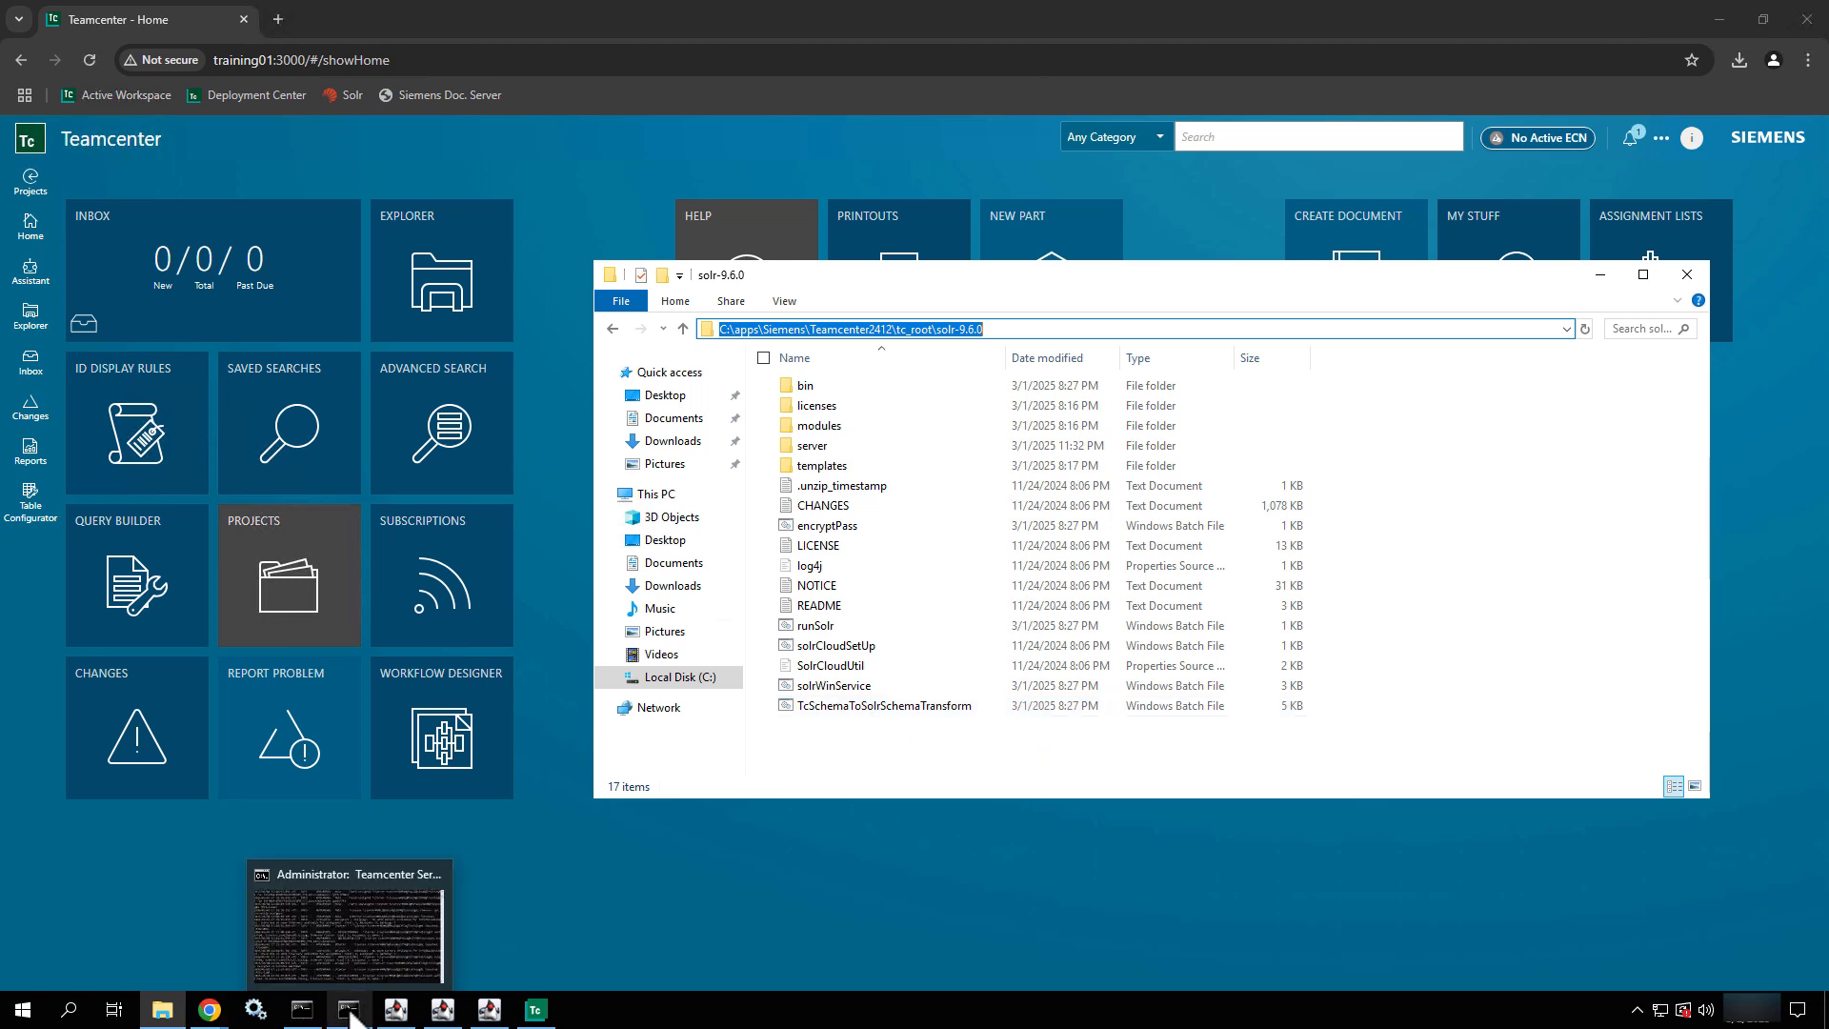
left_click(20, 1012)
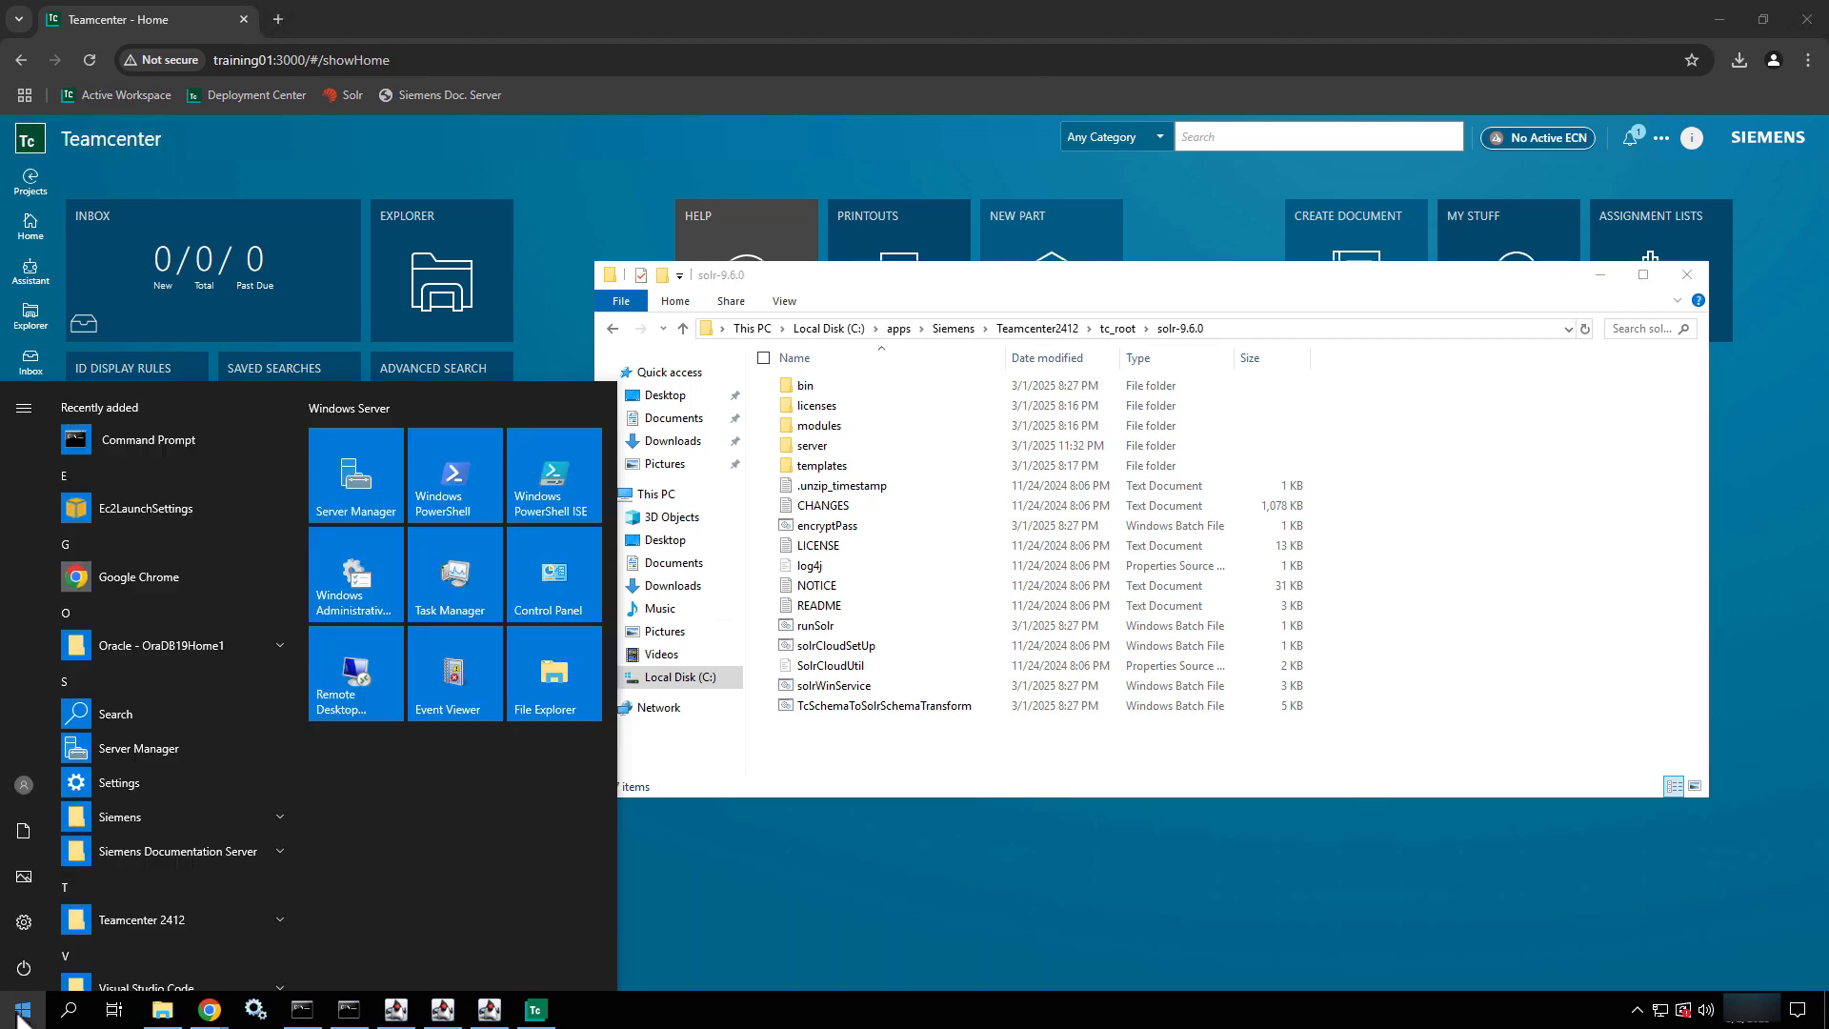
type("com")
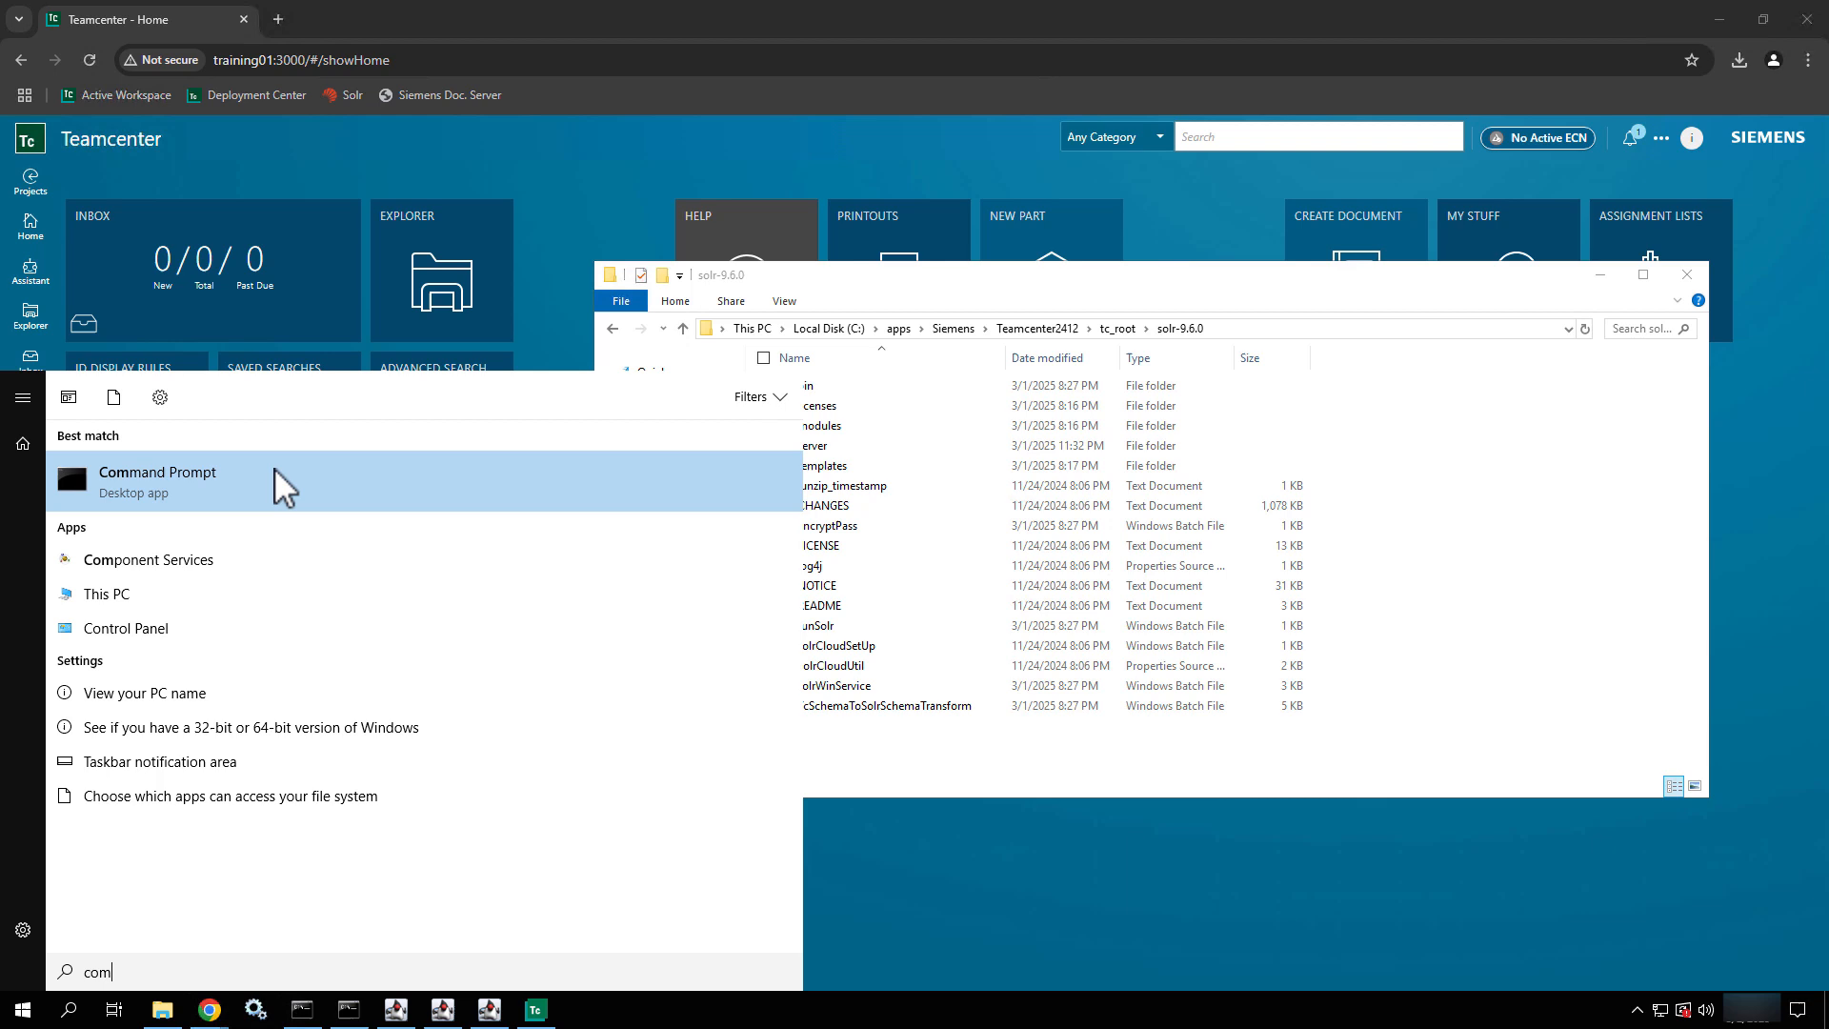
right_click(274, 471)
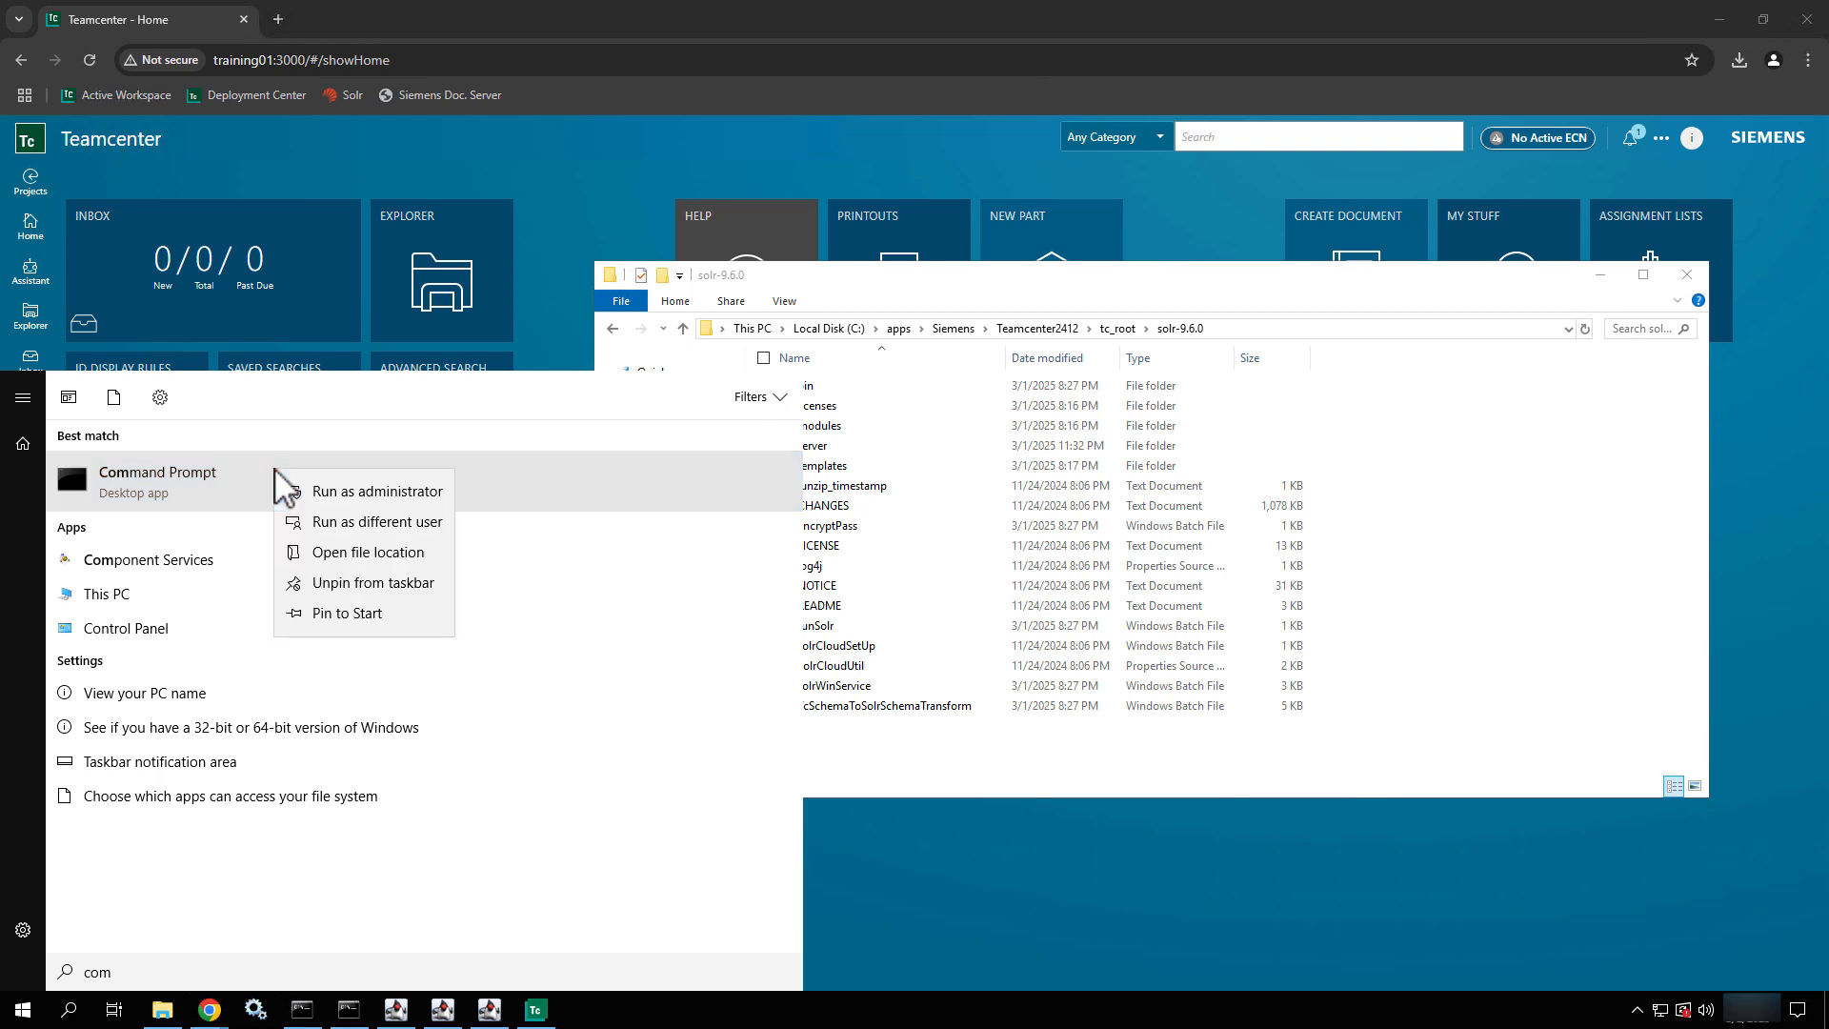
left_click(393, 490)
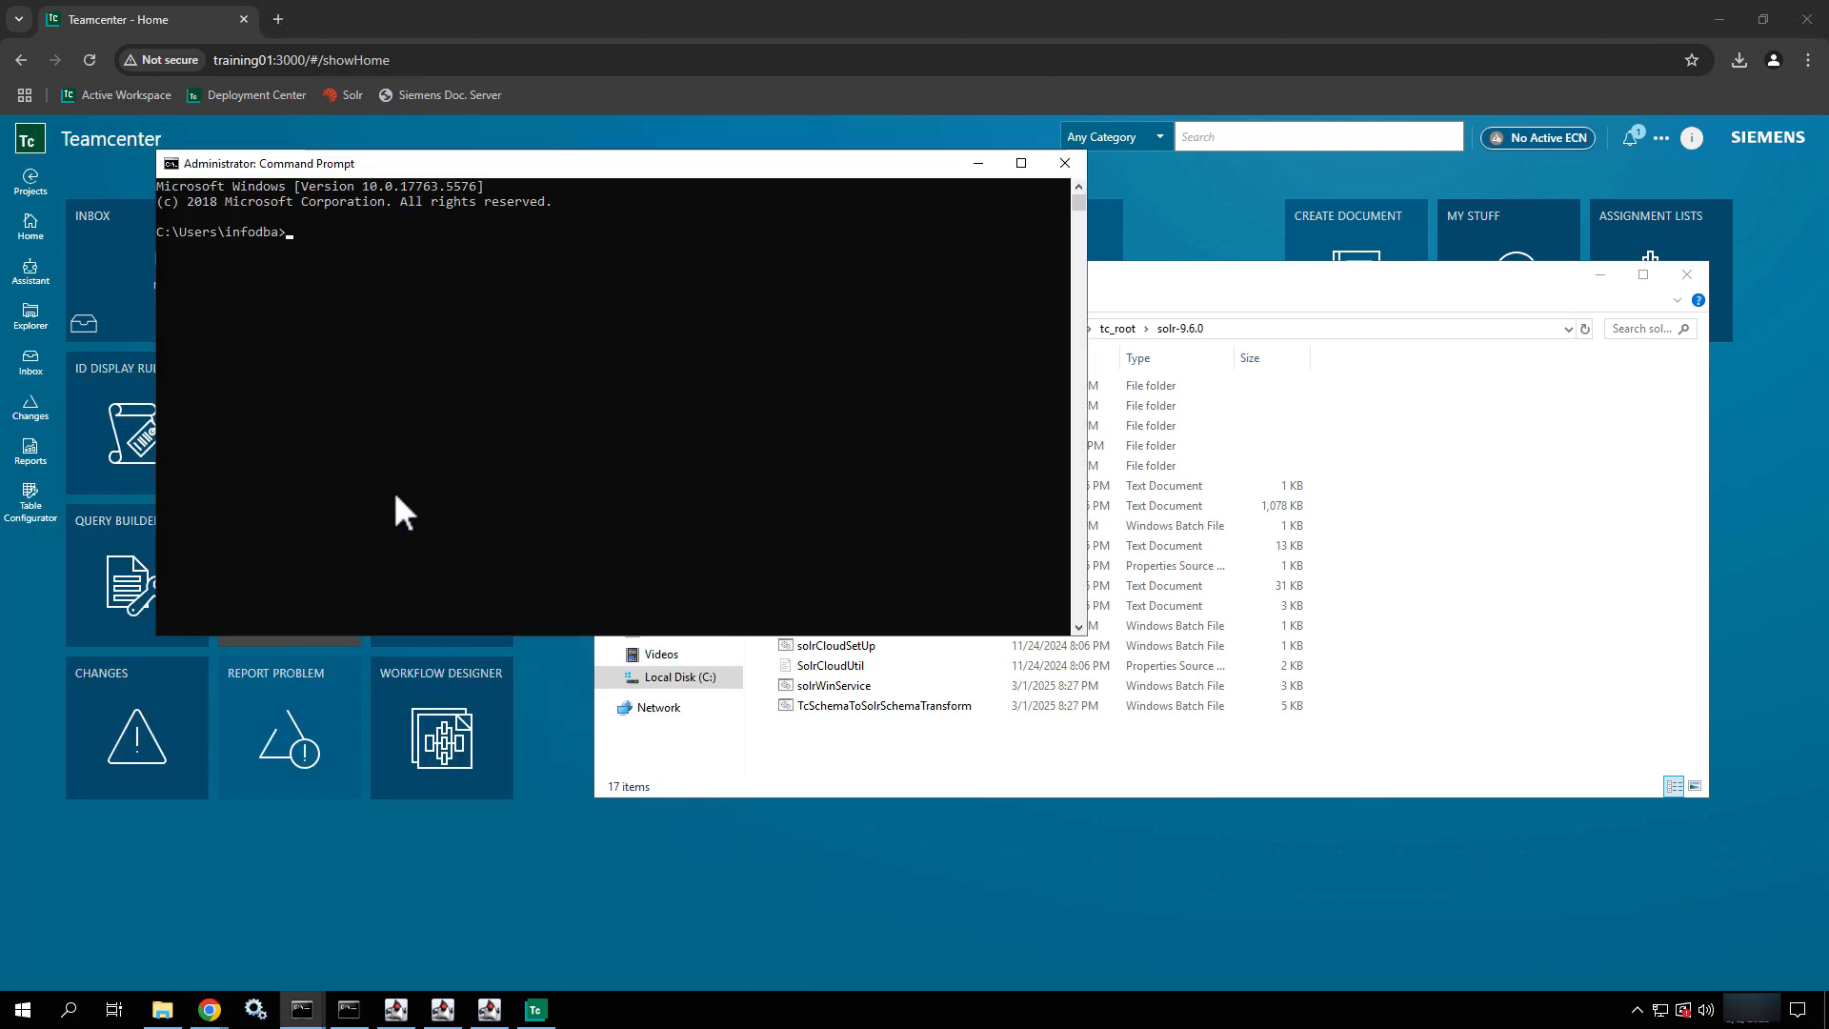
type("cd")
key("ctrl+v")
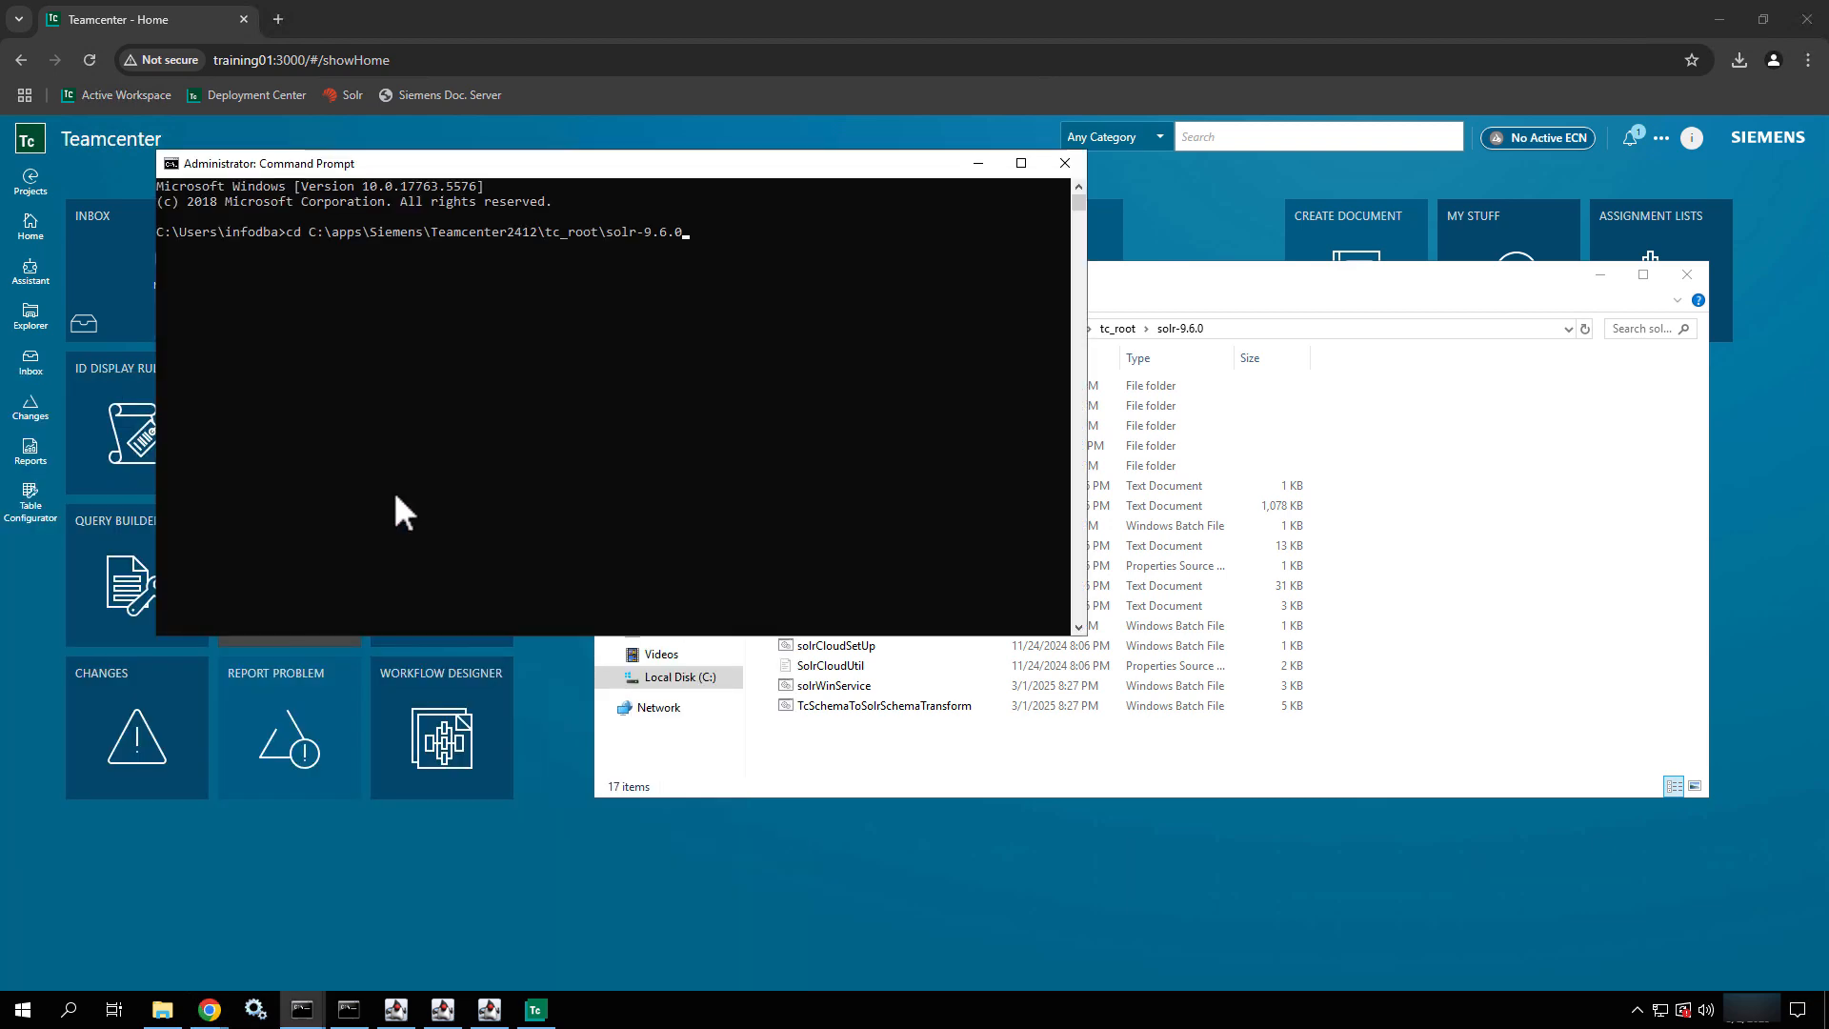
key("Return")
Step: Run TcSchemaToSolrSchemaTransform.bat with the argument C:\apps\Siemens\Teamcenter2412\tc_data\ftsi\solr_schema_files
type("Tc")
key("Tab")
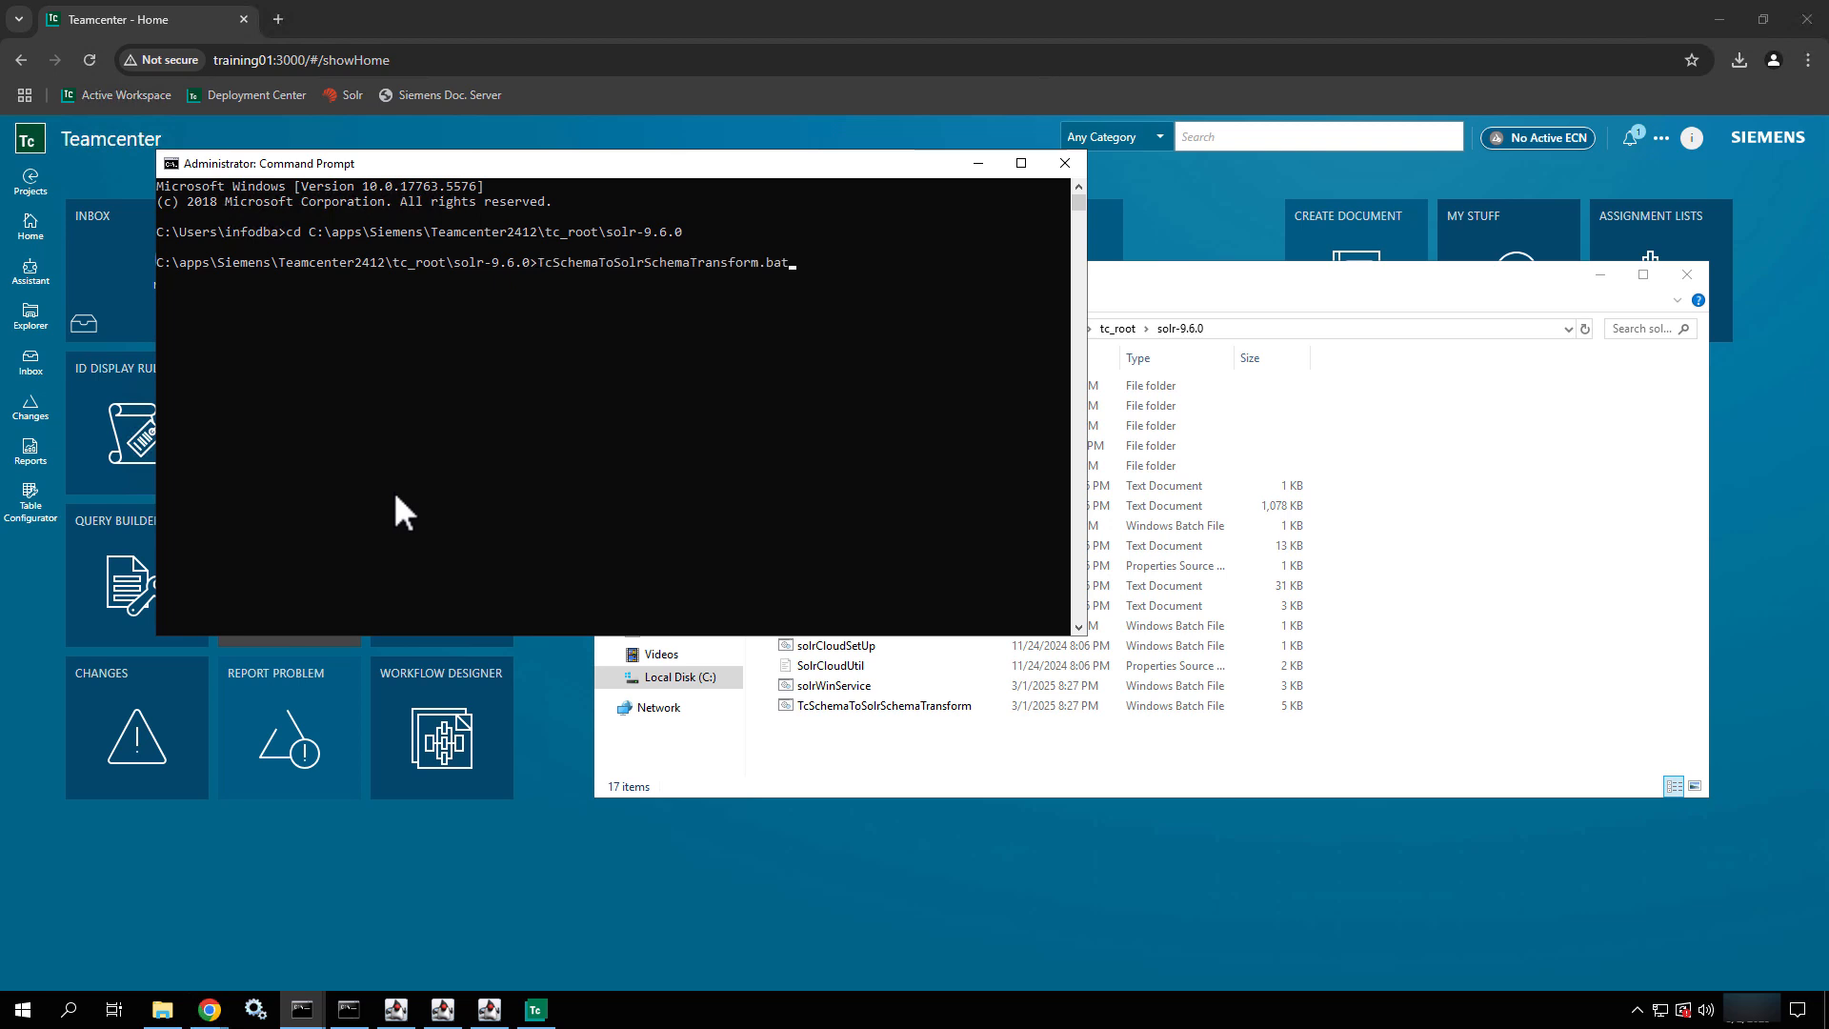
type("C:\\apps\\t")
key("Tab")
type("\\T")
key("Tab")
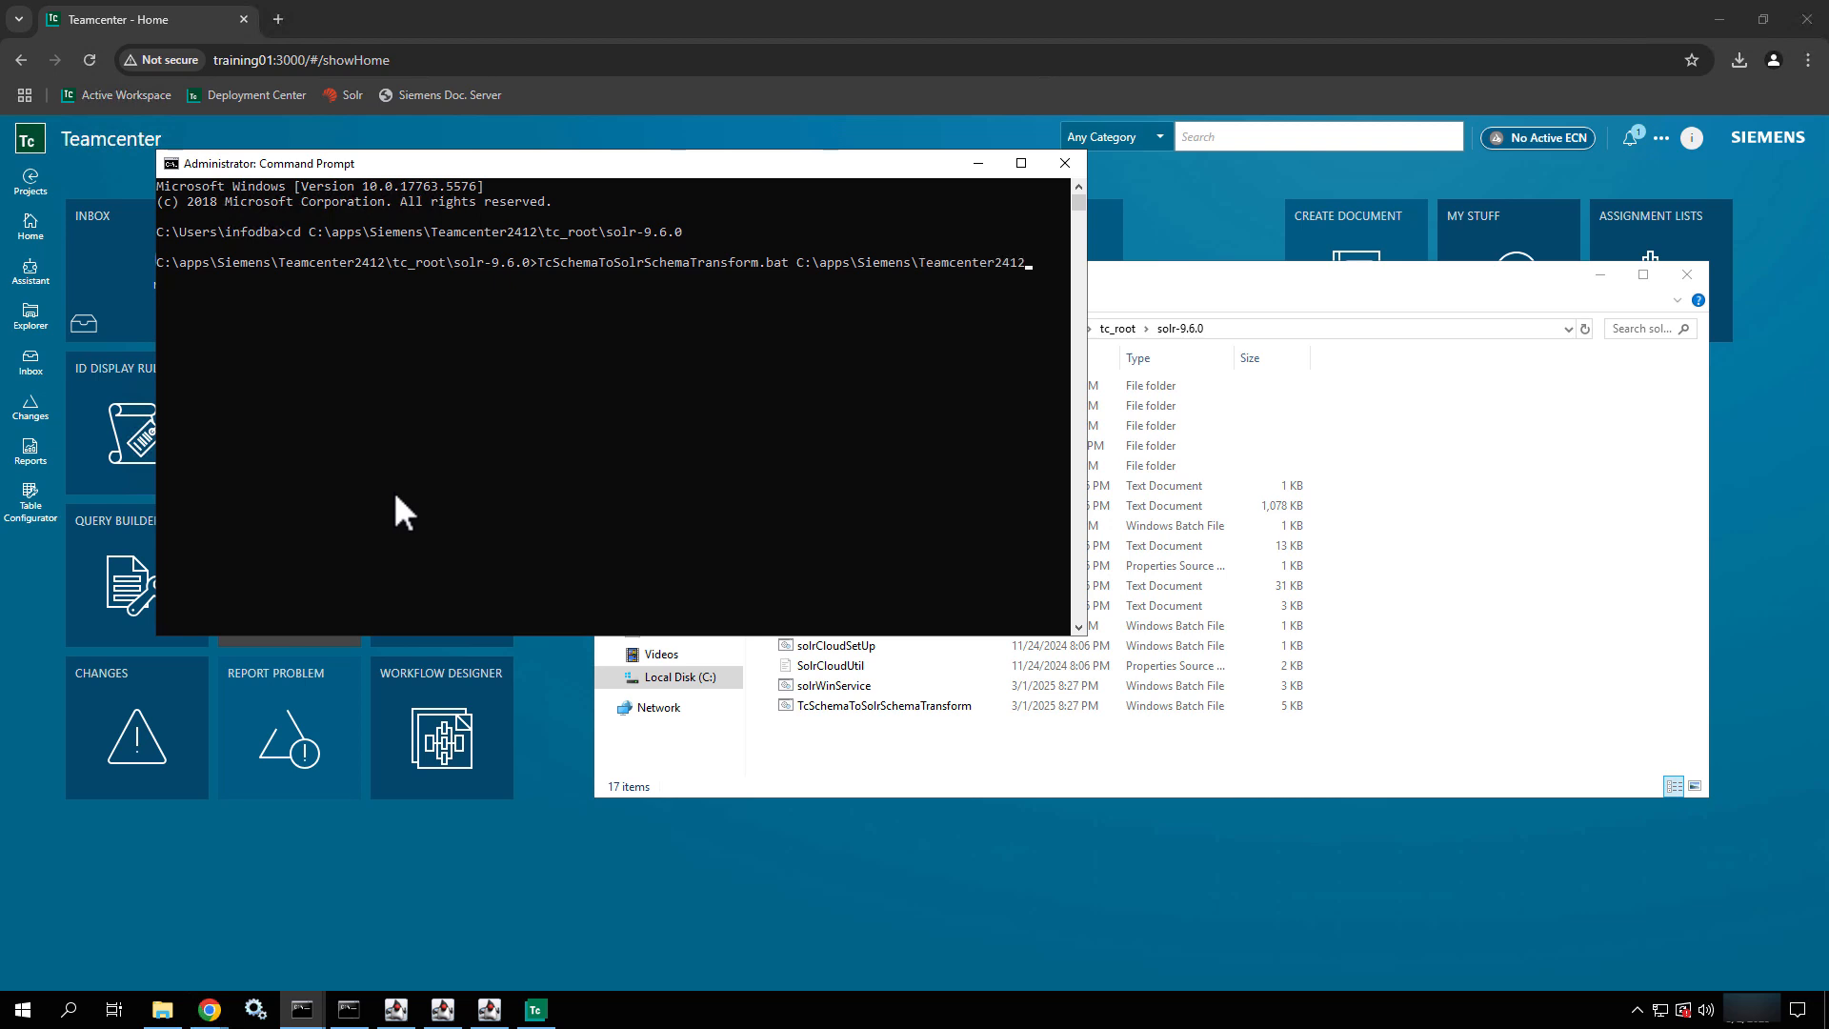
type("c_data")
type("\\ftsi\\s")
type("o")
key("Tab")
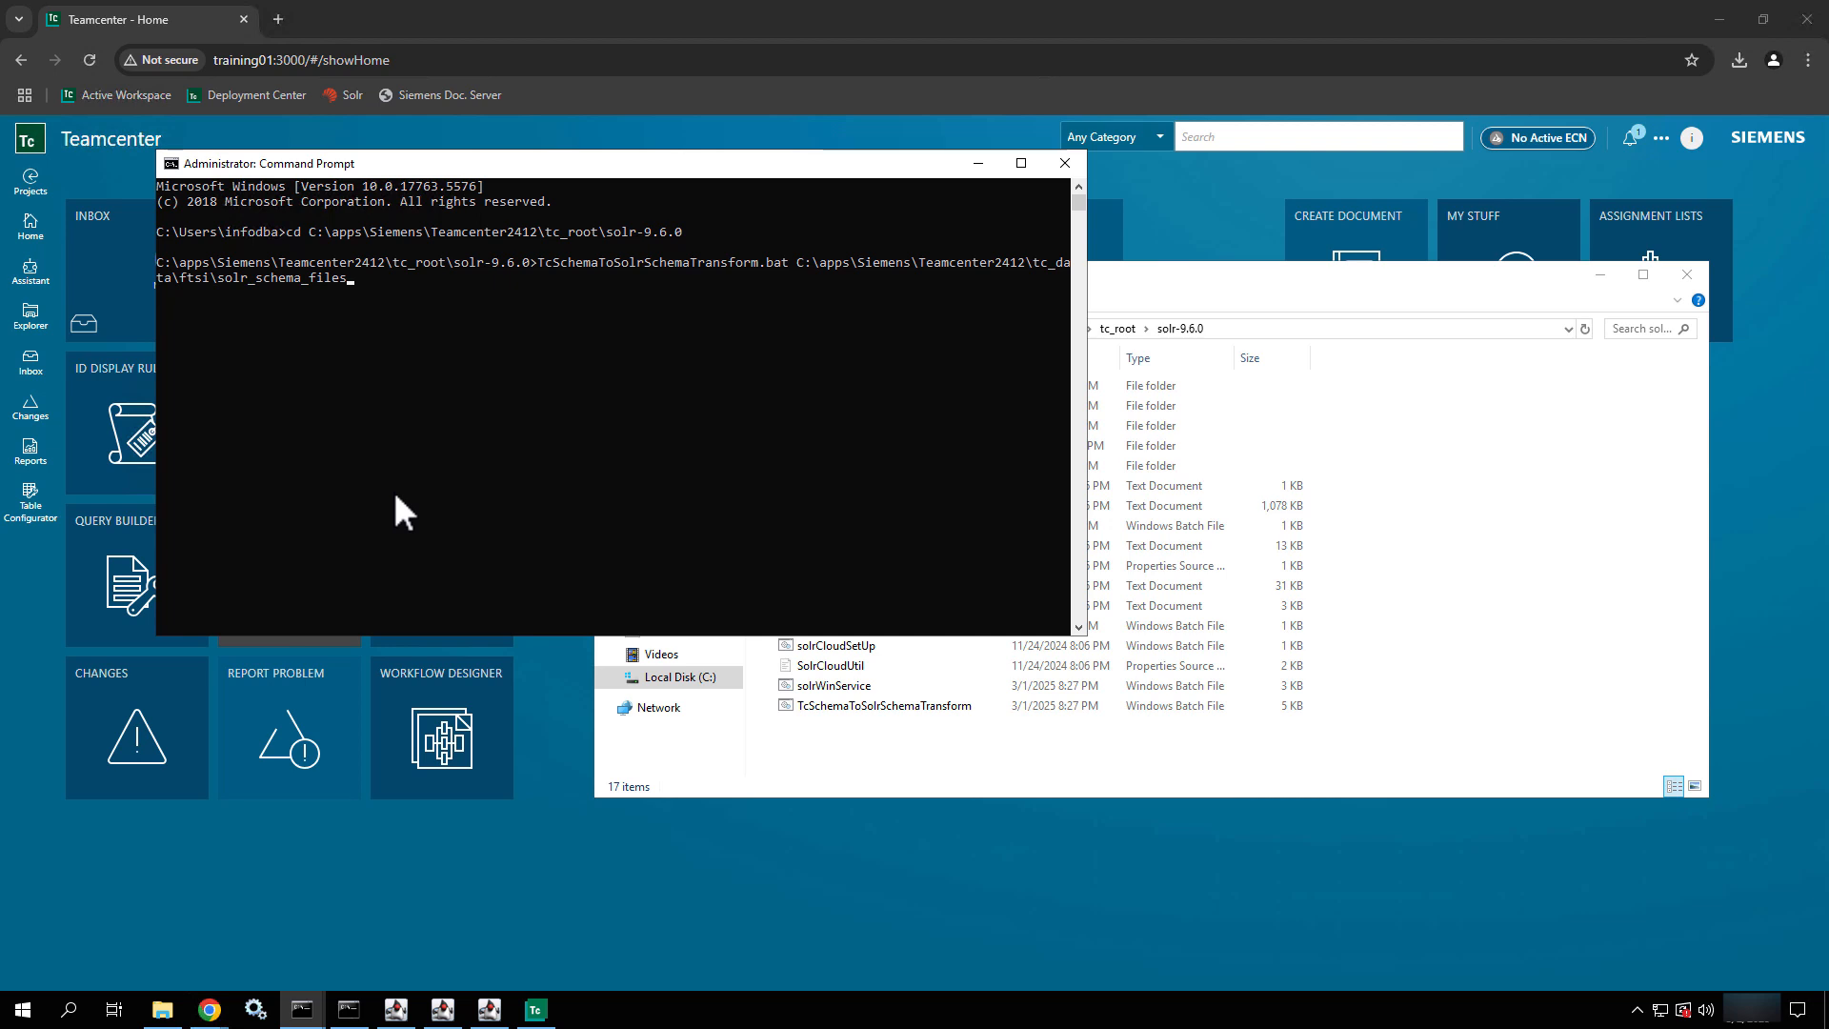
key("Return")
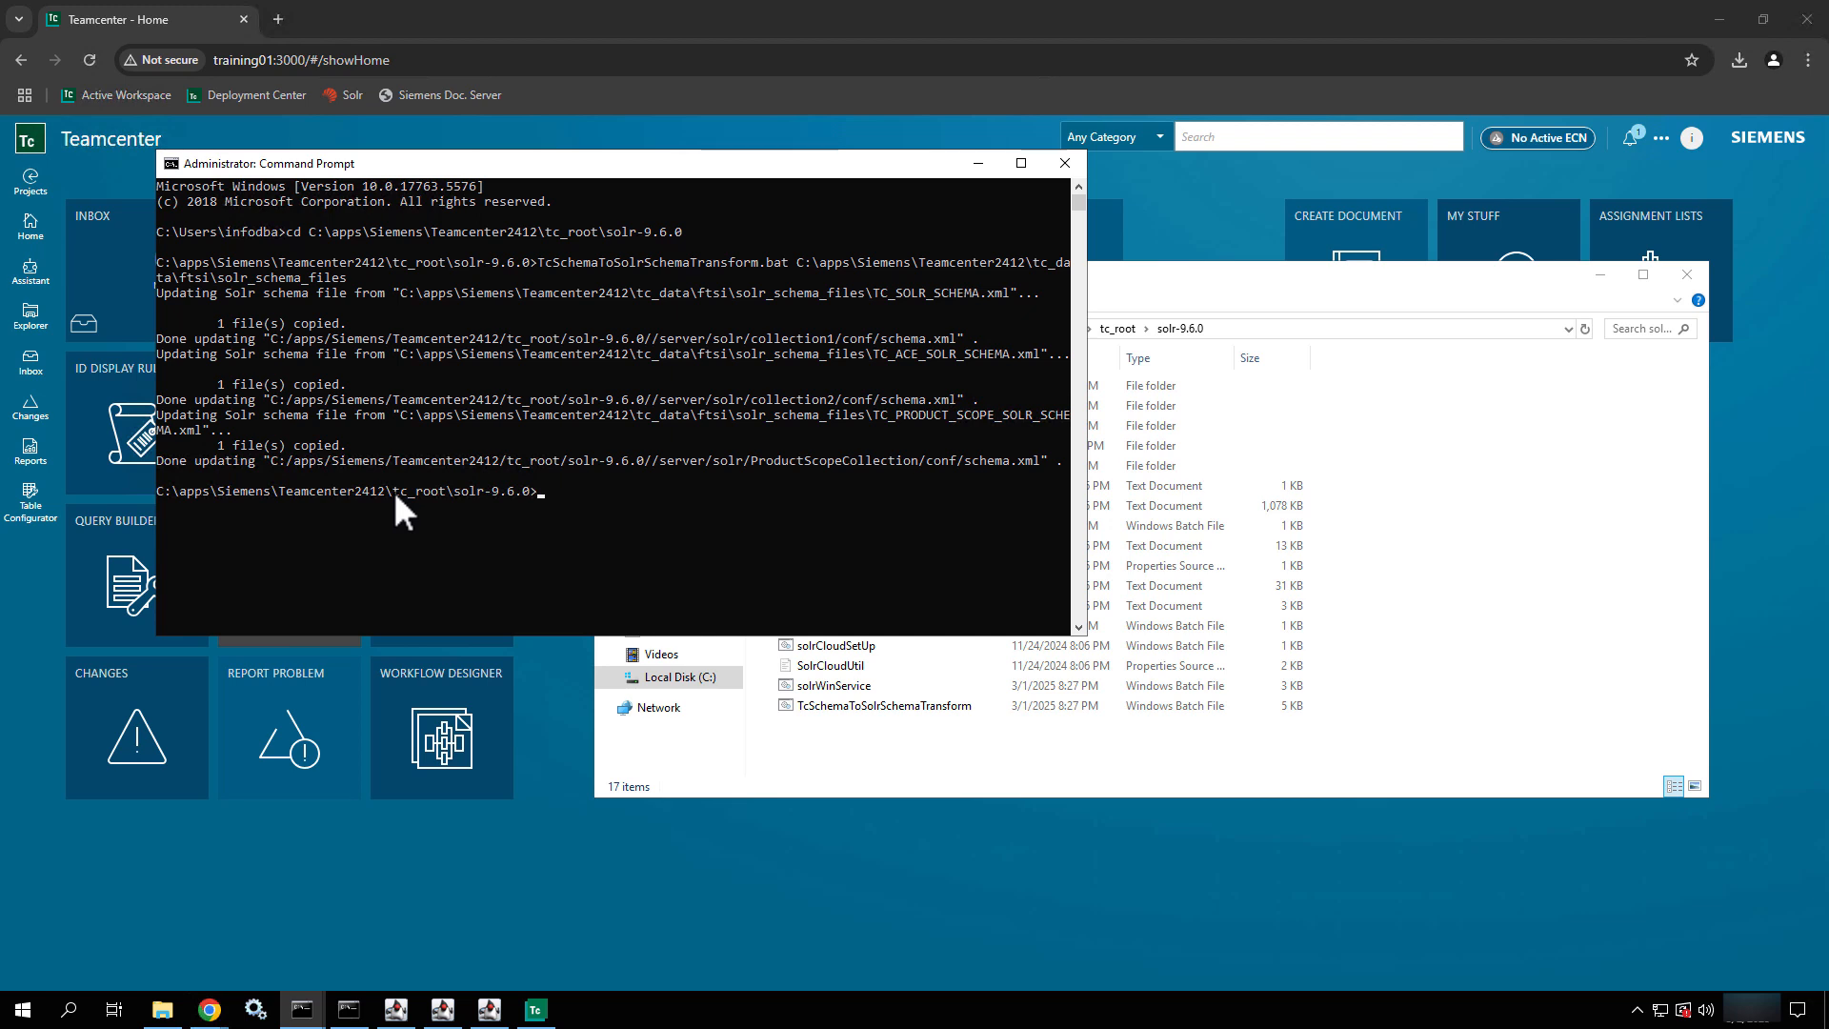
Step: Change the working directory to TcFTSIndexer\bin under tc_root
type("cd..")
key("Return")
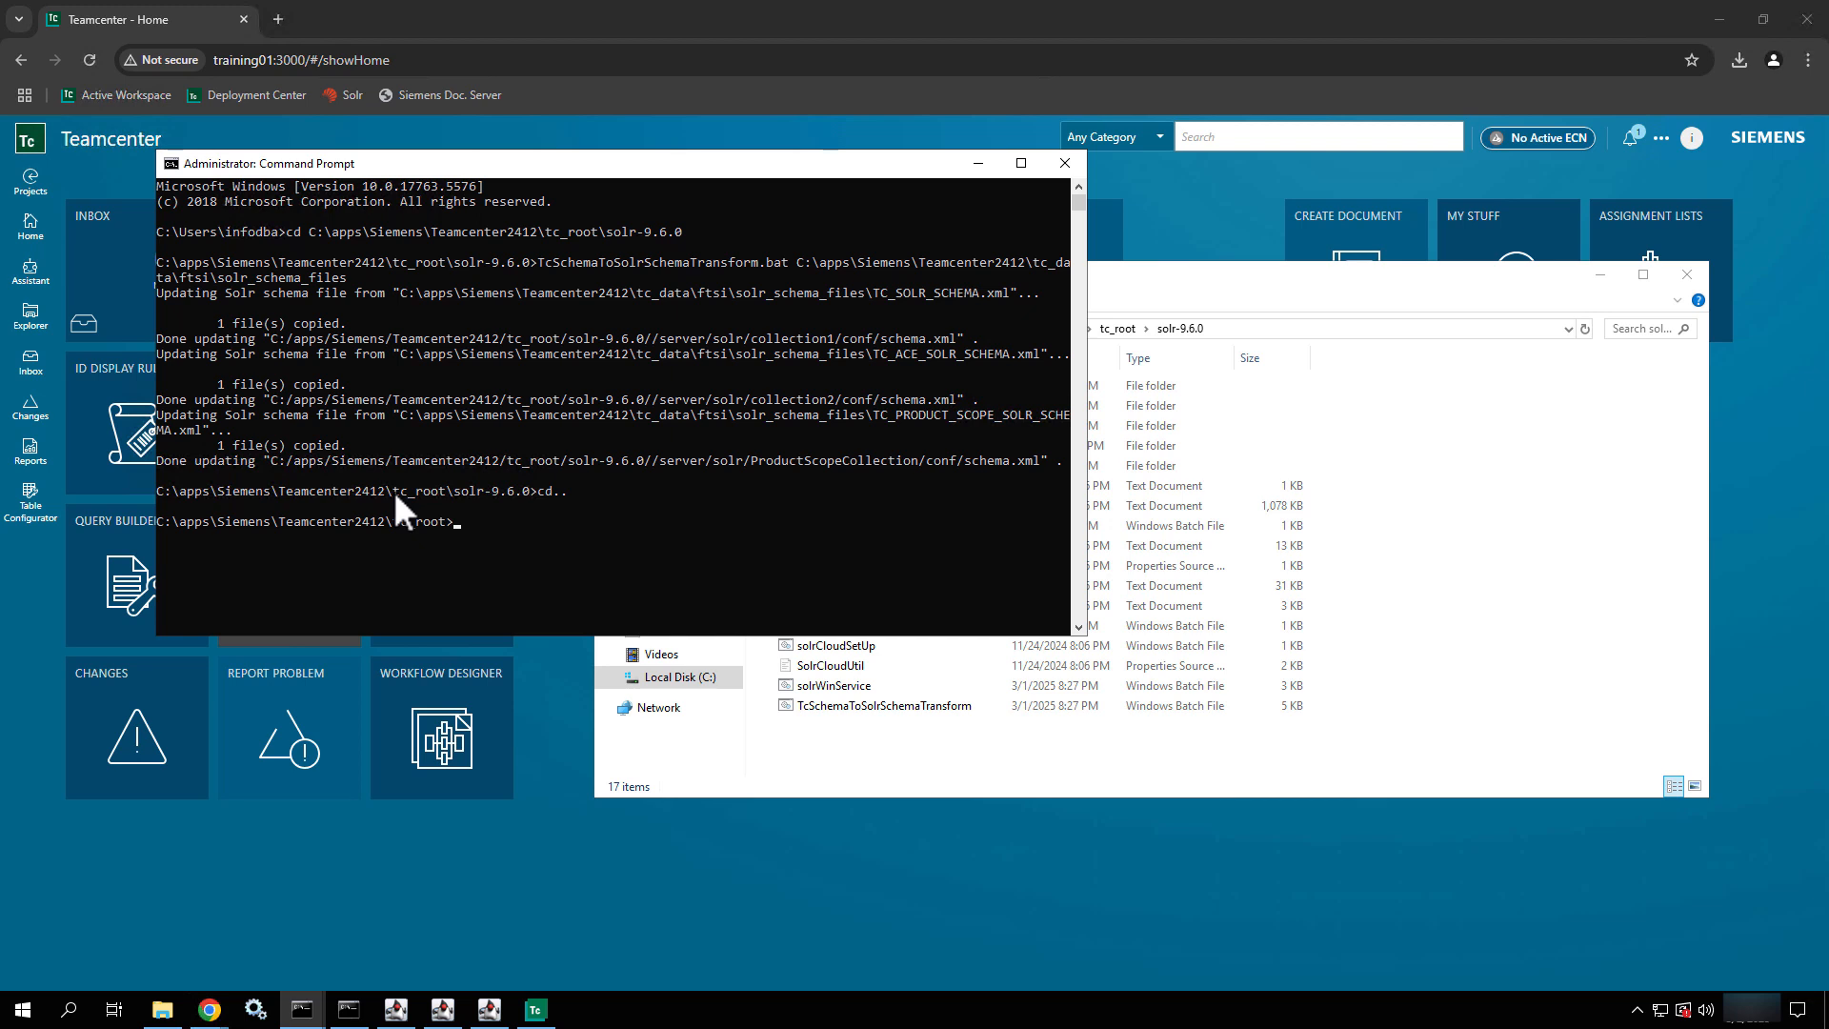
type("cd tc_menu")
key("Tab")
key("Tab")
key("Tab")
key("Tab")
type("\bin")
key("Return")
Step: Enter the indexer command runTcFTSIndexer.bat with -task=objdata:sync and the -interval option
type("run")
key("Tab")
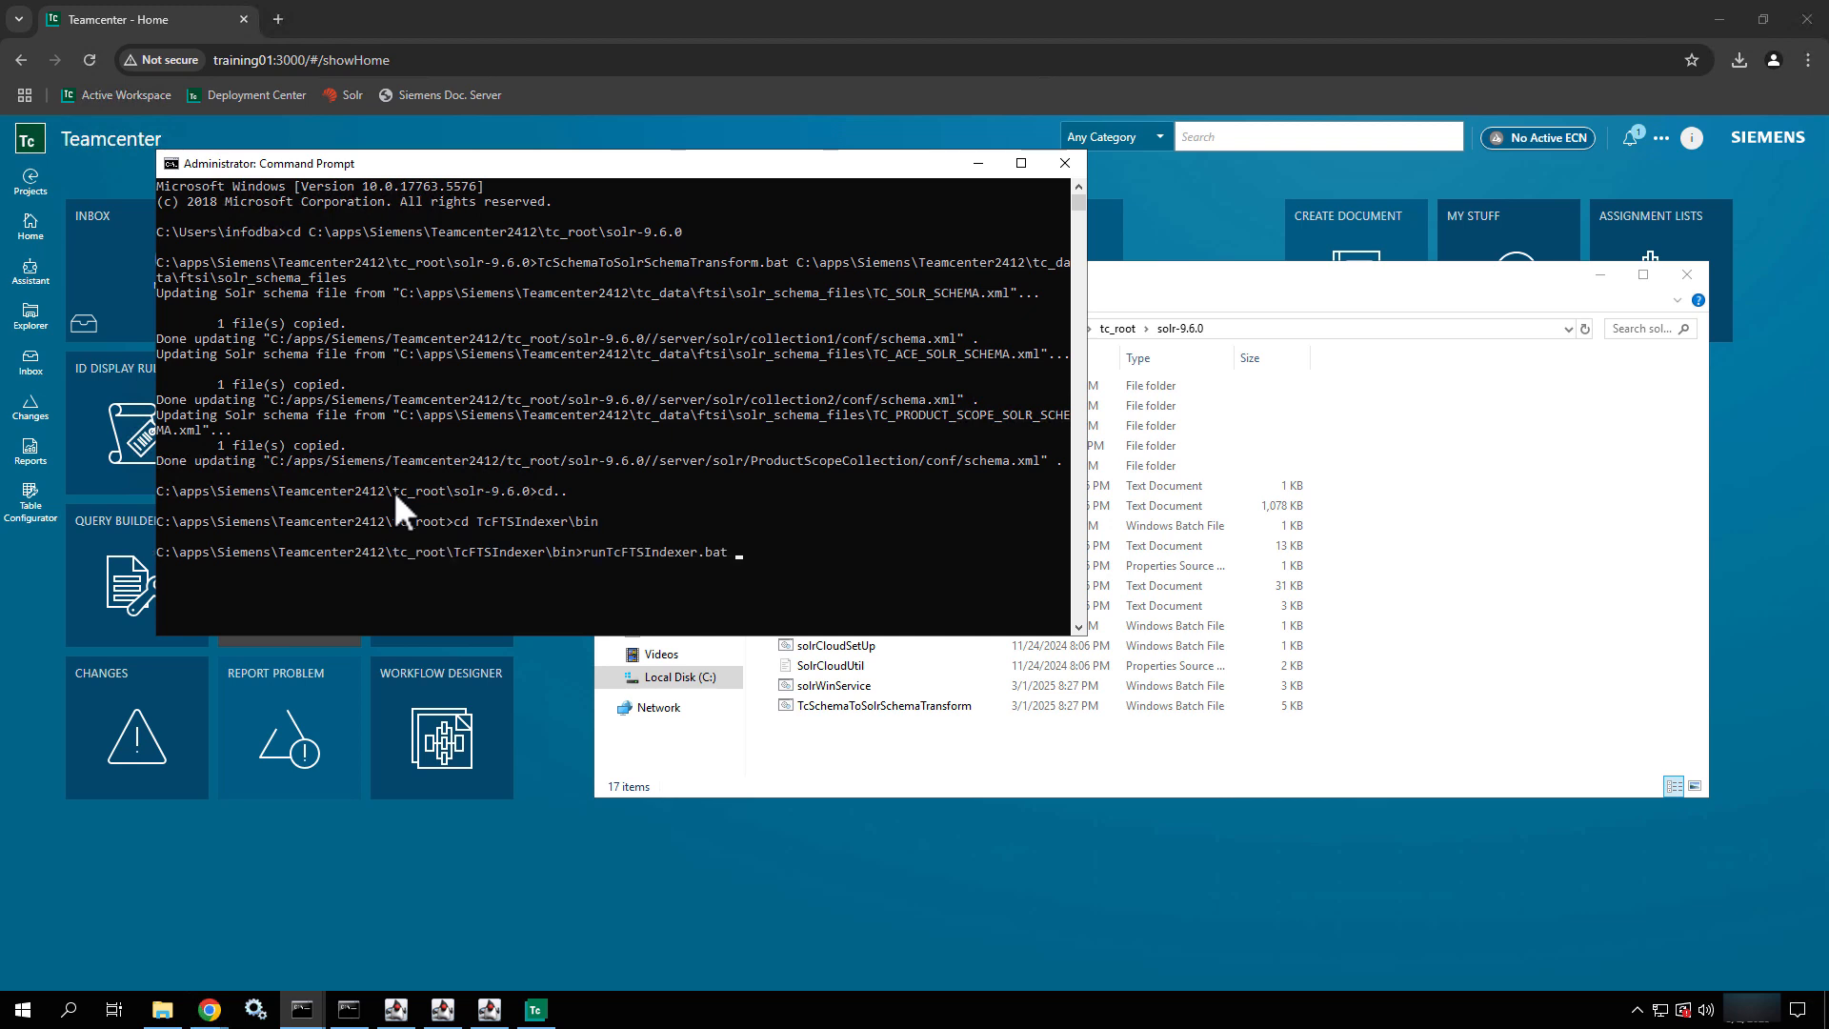
type("-task=objdata:clear")
key("BackSpace")
key("BackSpace")
key("BackSpace")
key("BackSpace")
key("BackSpace")
type("index")
key("BackSpace")
key("BackSpace")
key("BackSpace")
key("BackSpace")
key("BackSpace")
type("sync -interval")
Step: Switch to the Teamcenter home page in the browser, open Query Builder and look through the list of existing queries
left_click(391, 861)
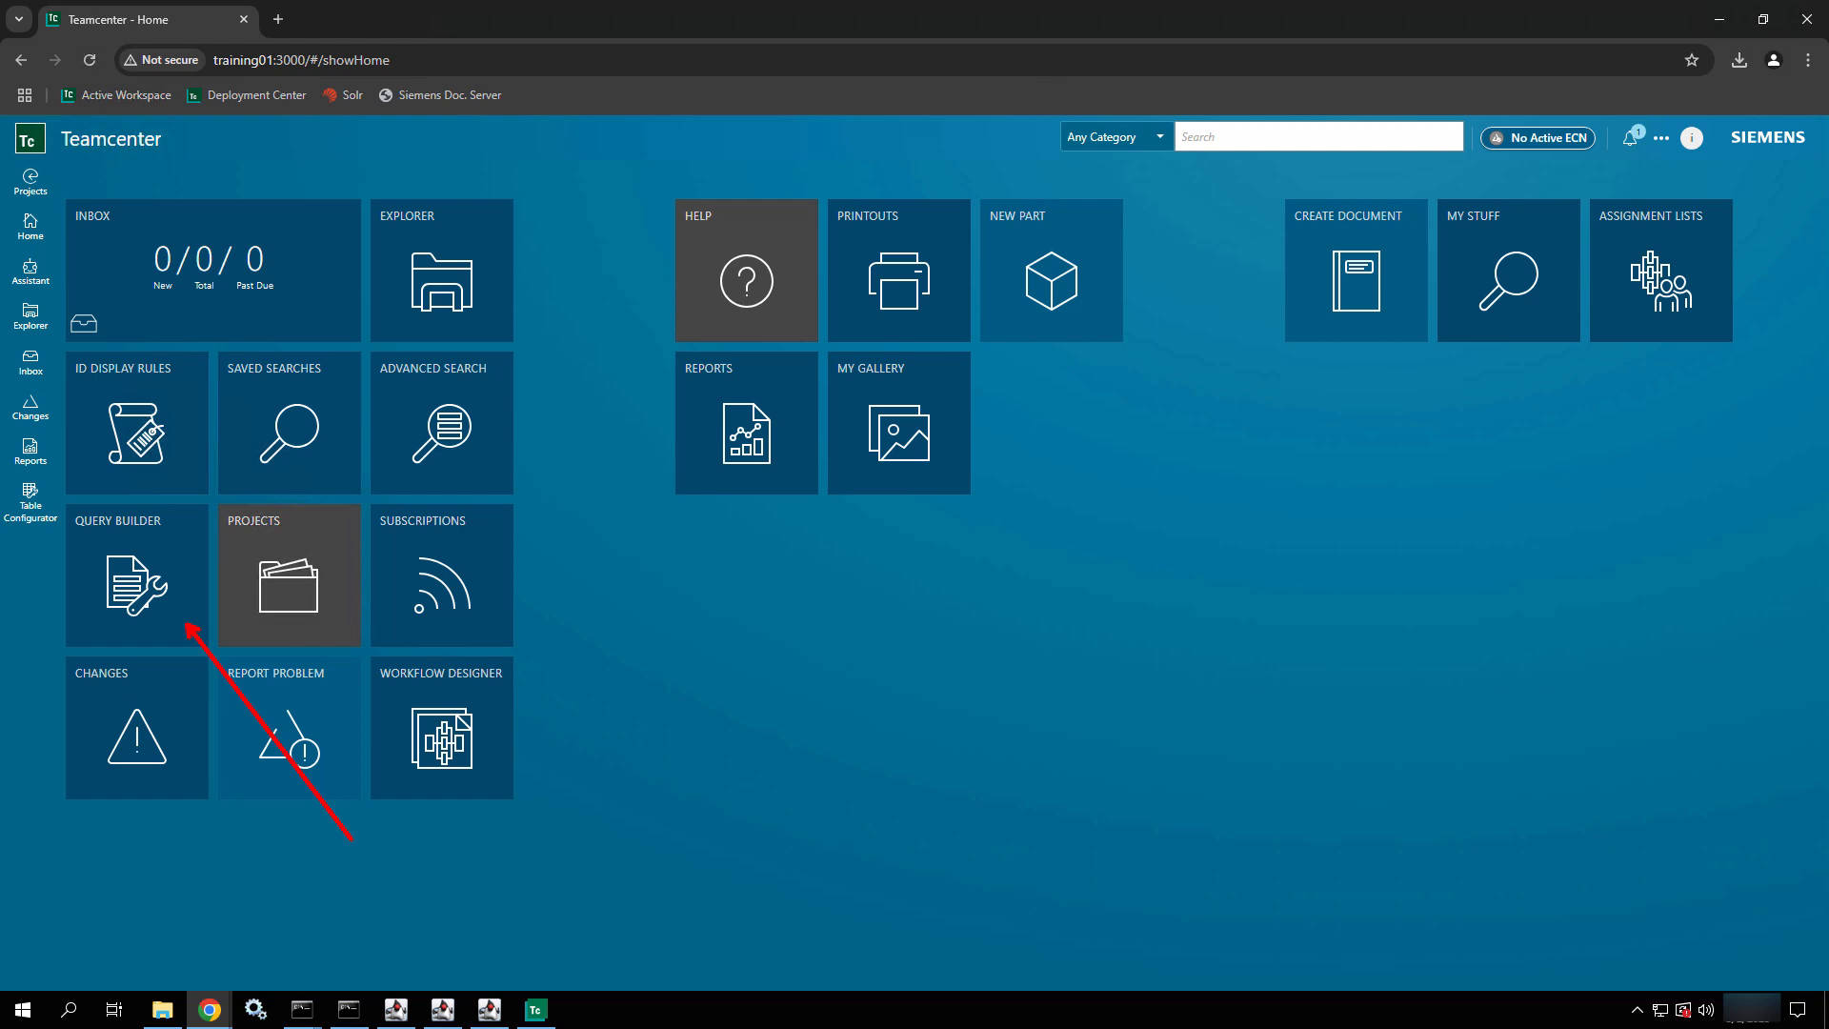
left_click(145, 612)
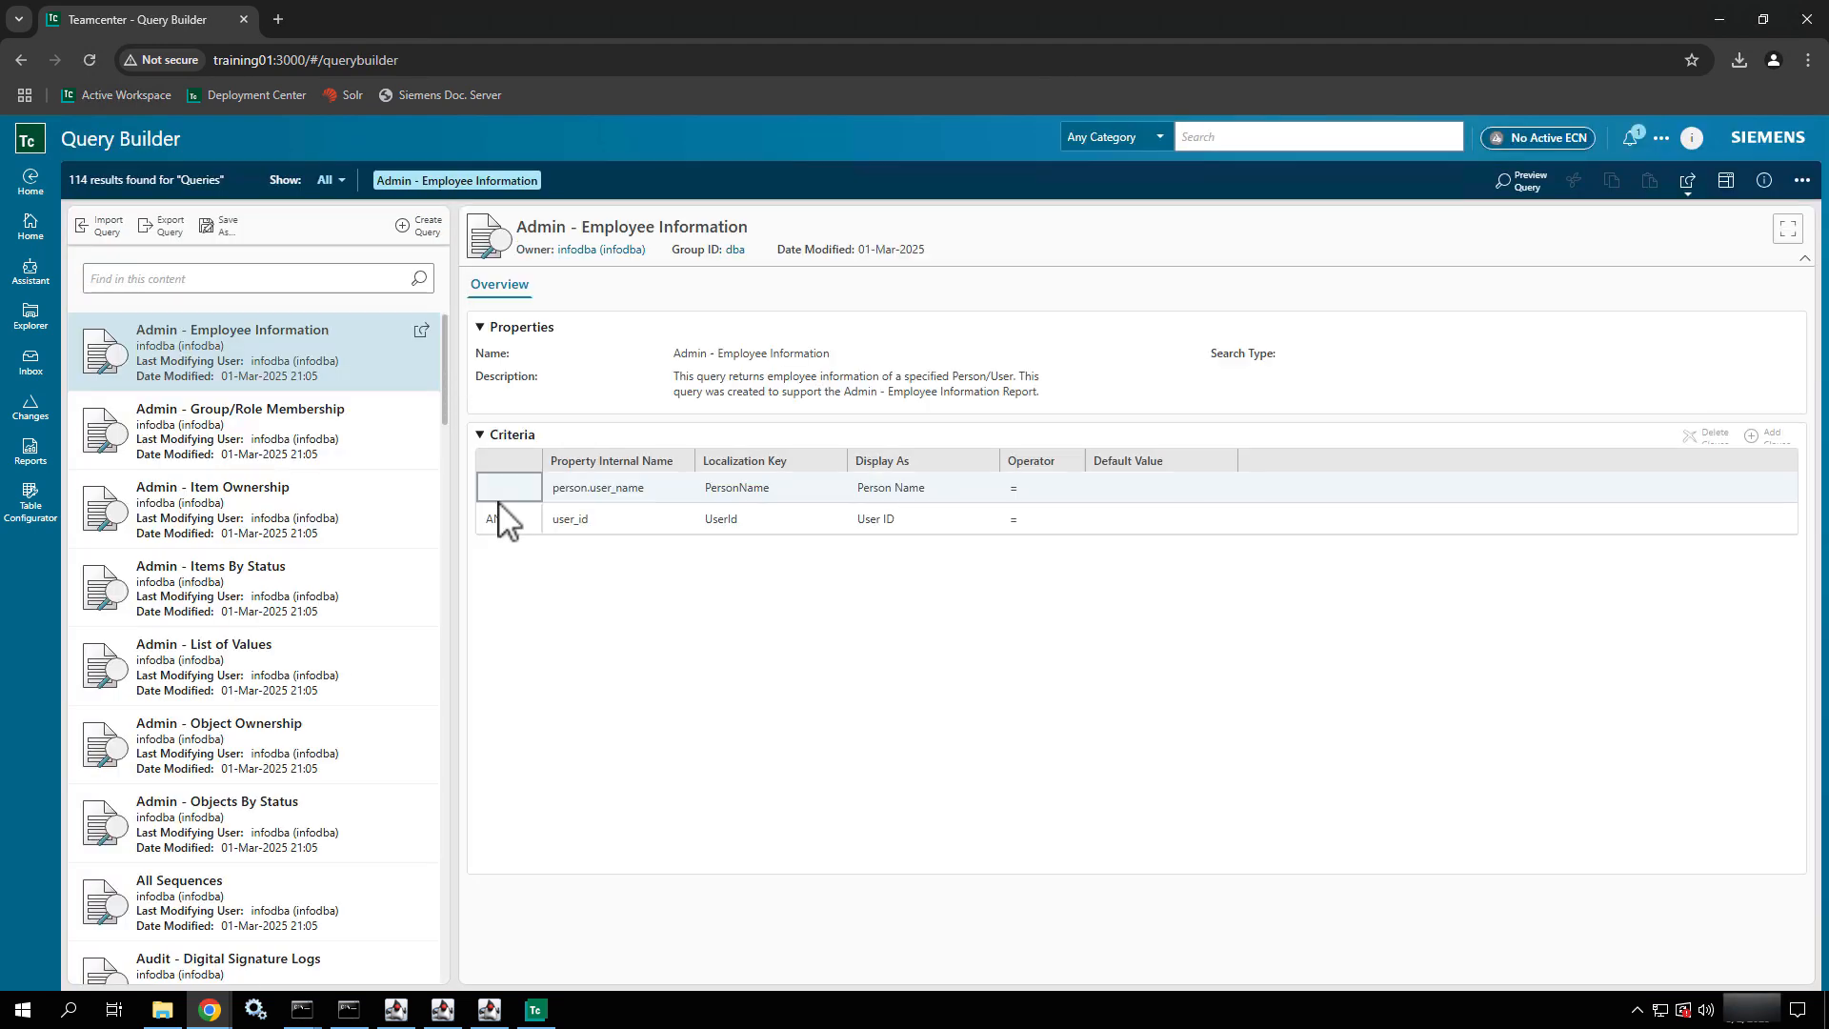
scroll(233, 610, "down", 20)
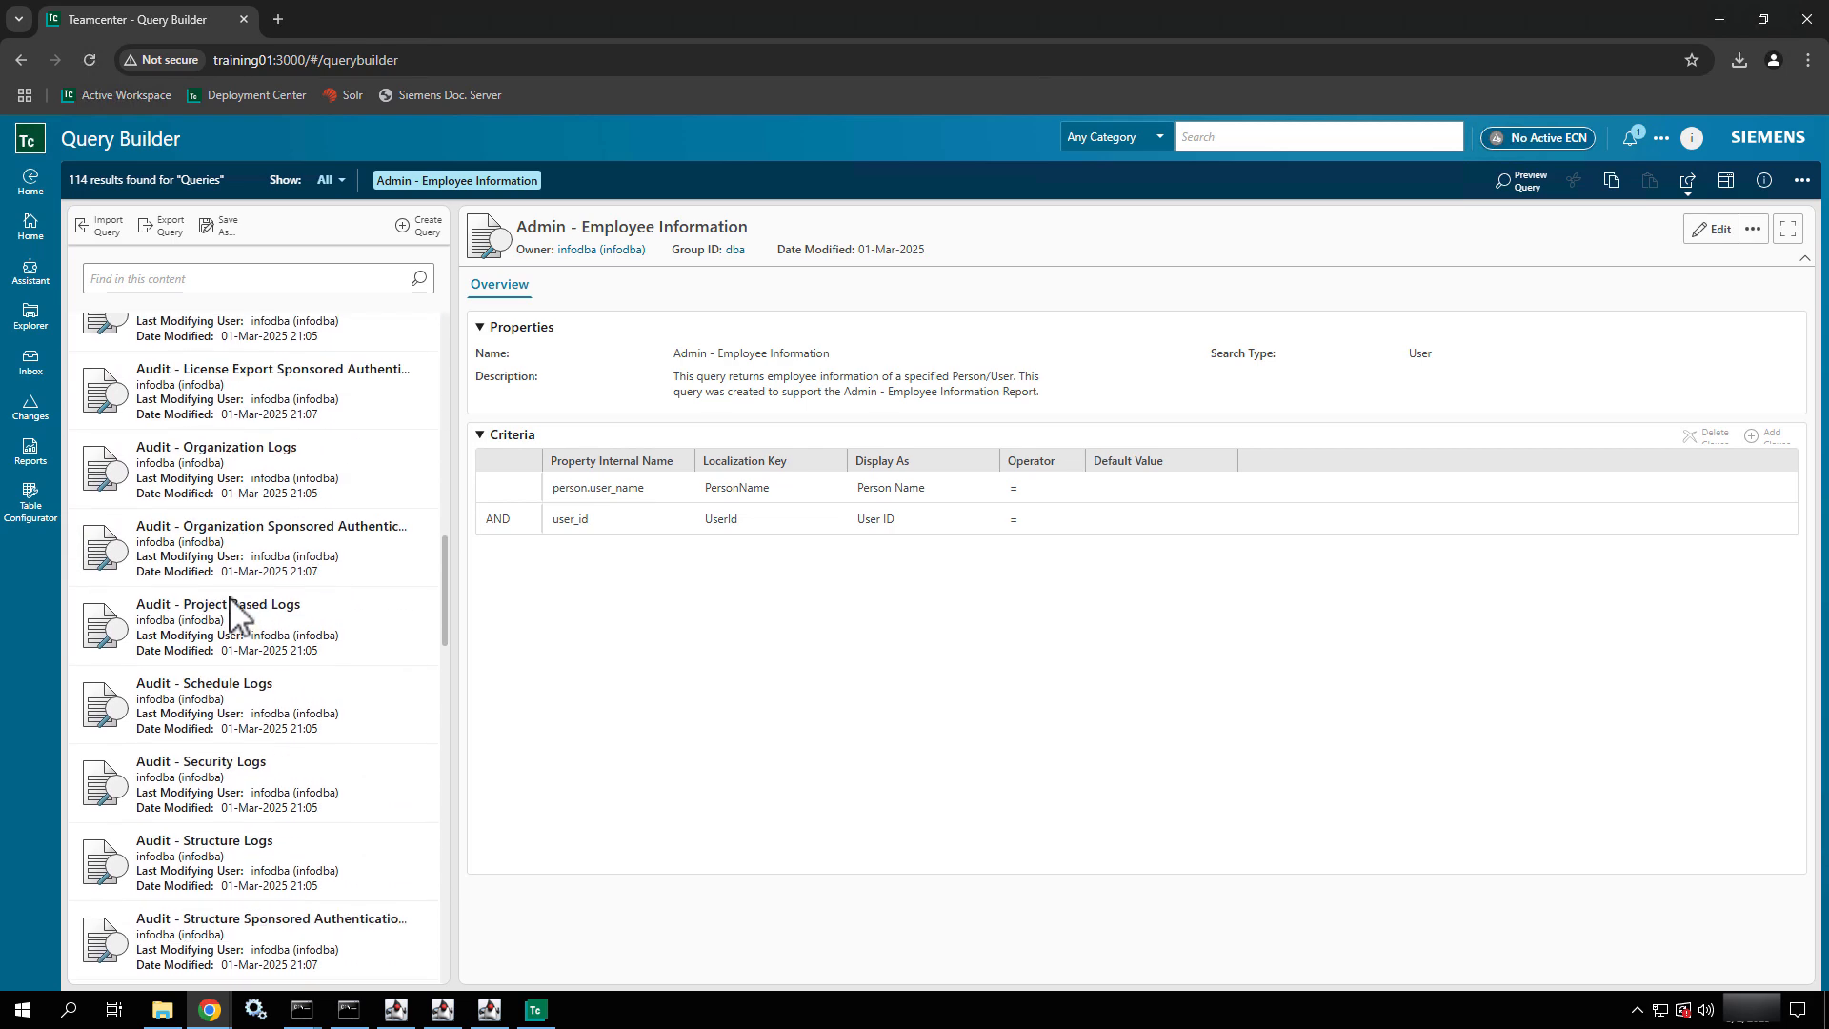
scroll(234, 610, "down", 5)
scroll(234, 609, "up", 20)
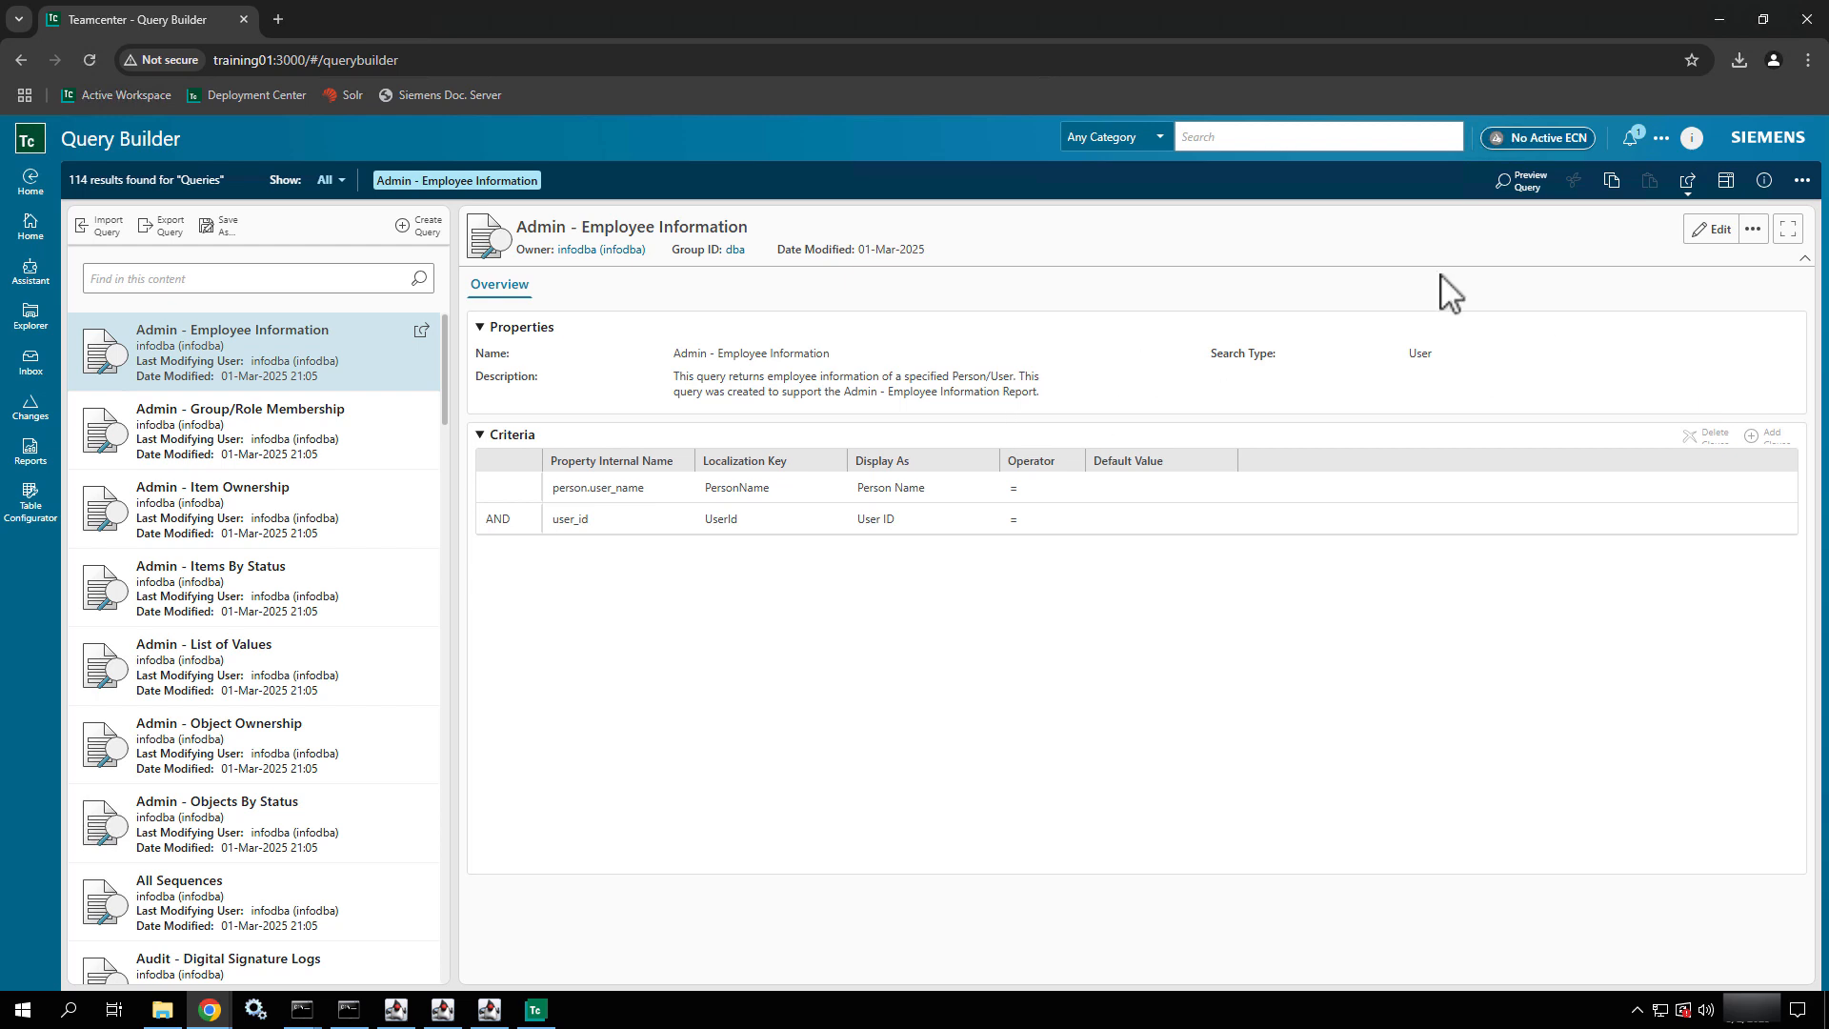
left_click(1801, 180)
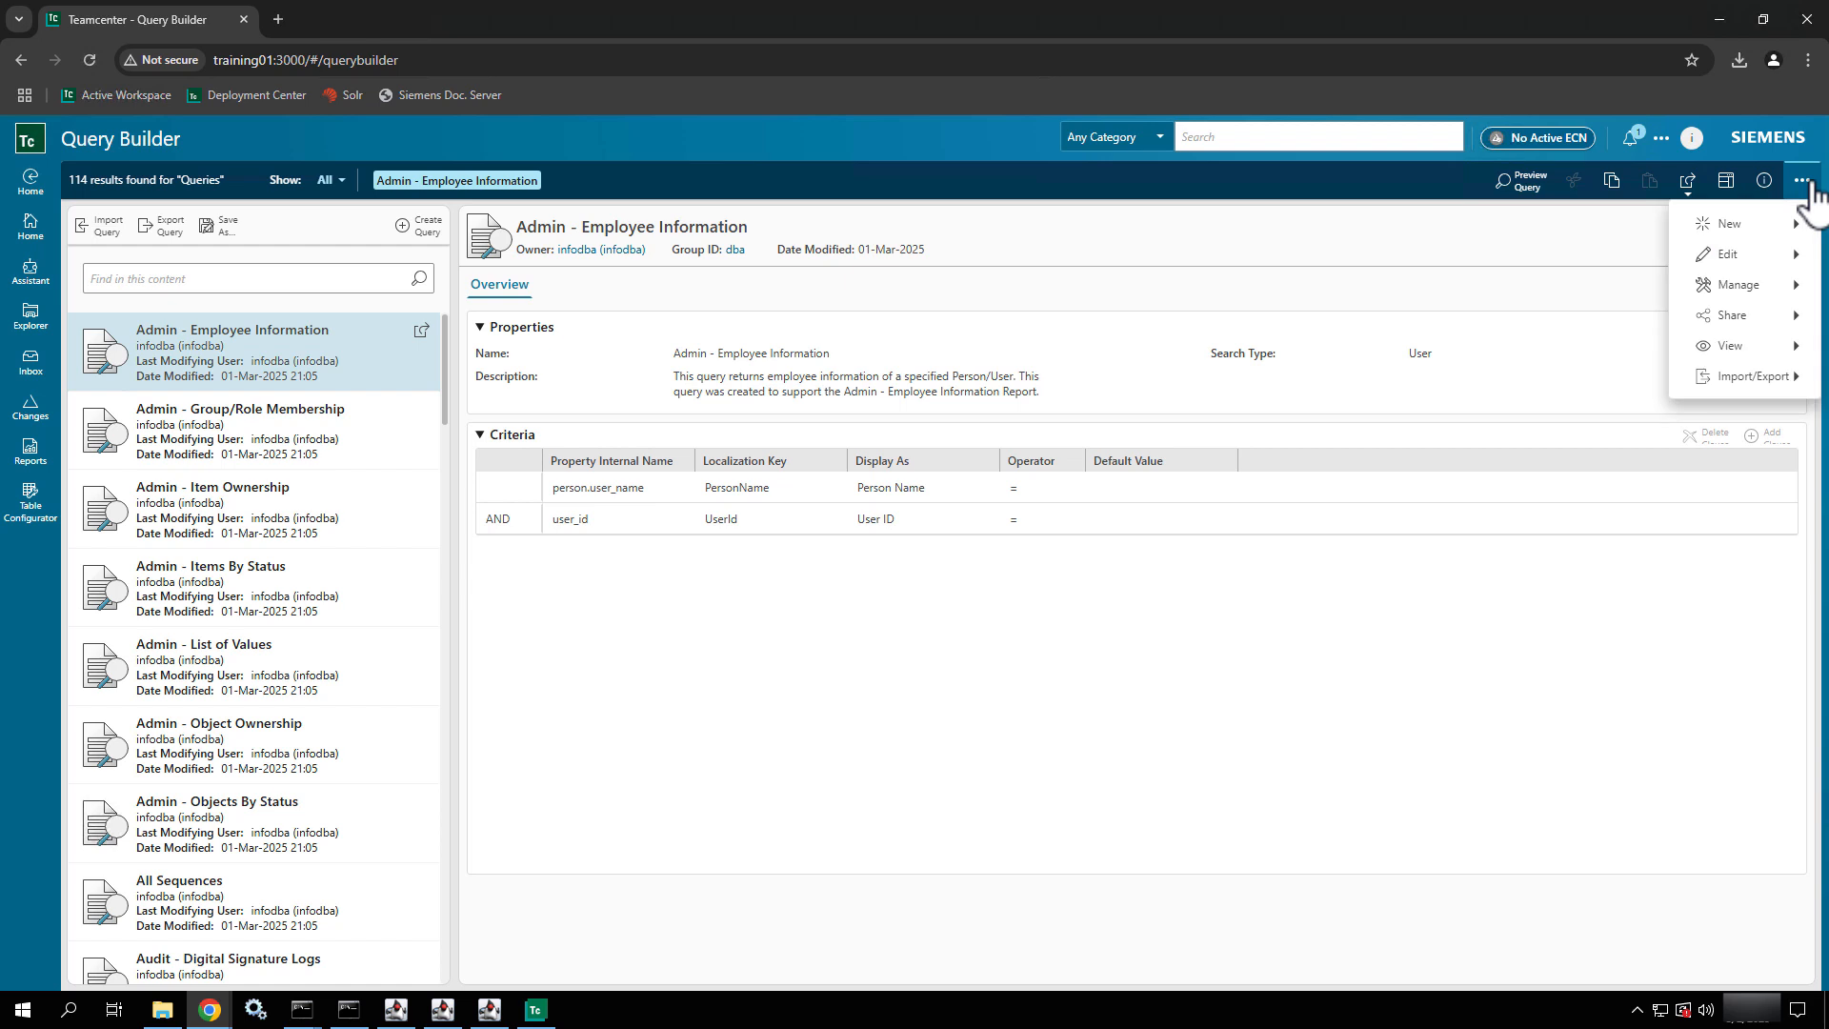
left_click(1748, 225)
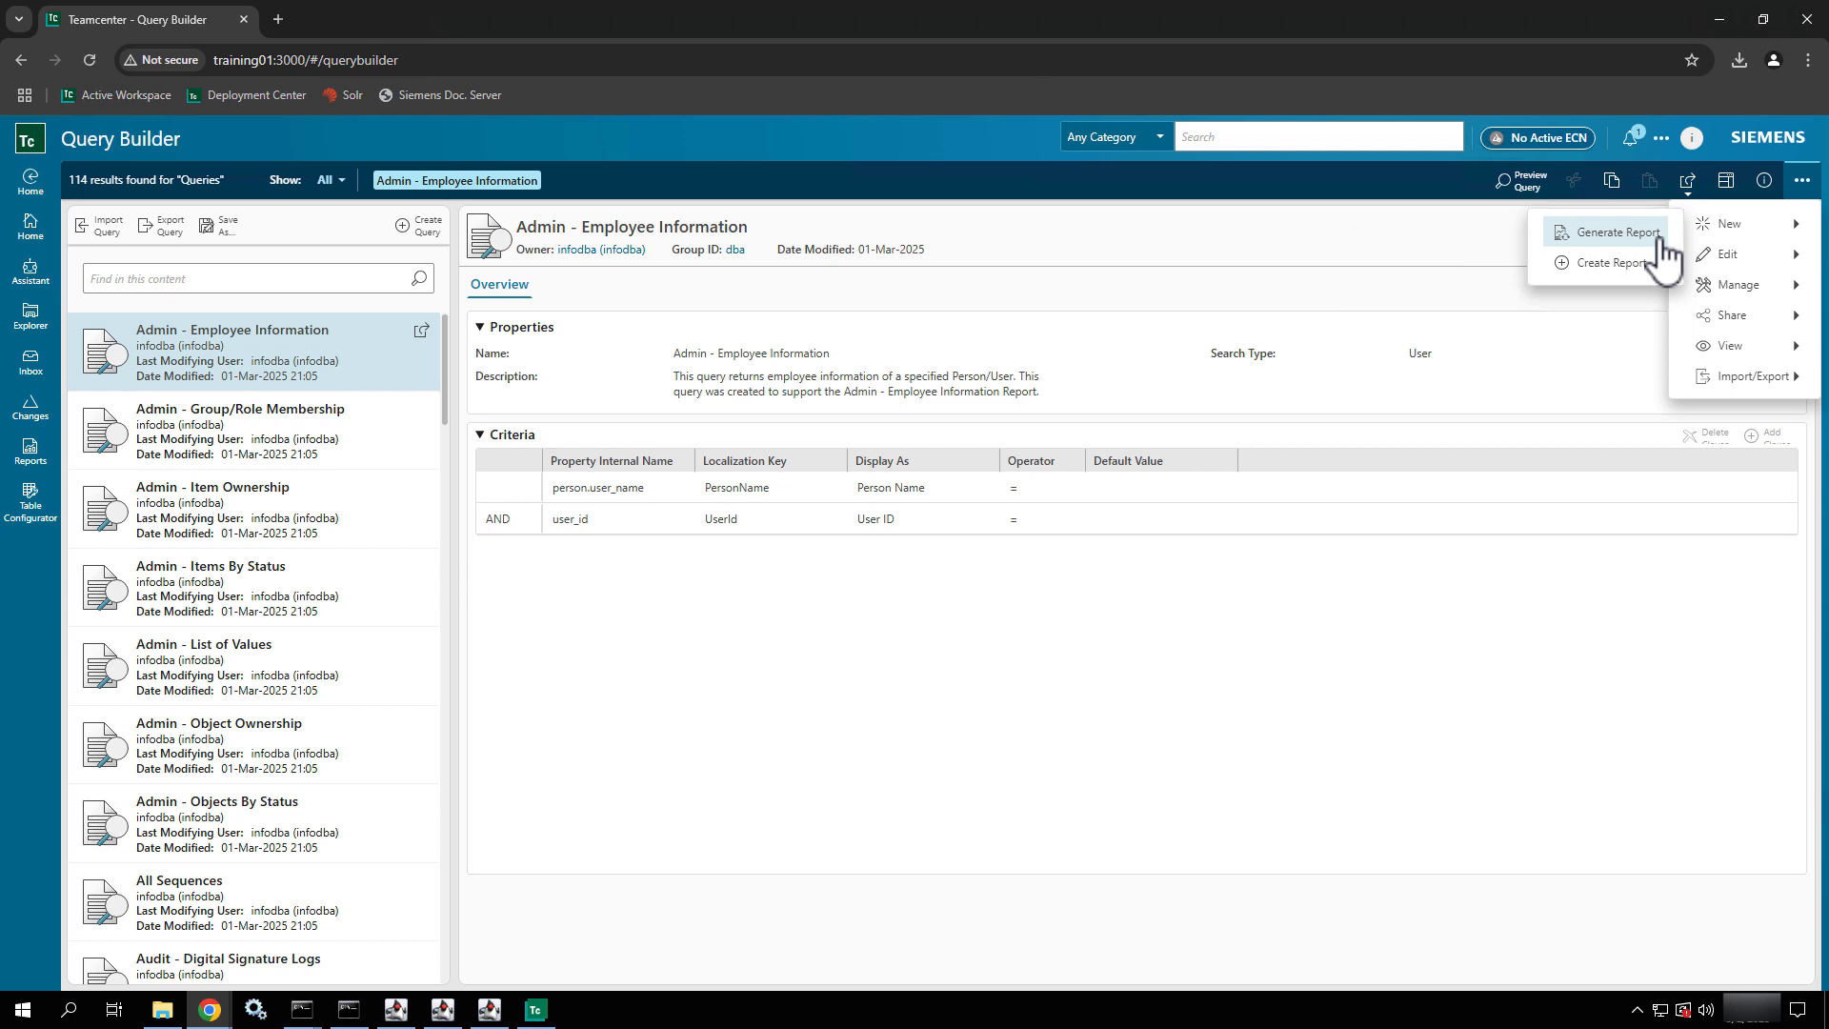
left_click(1726, 256)
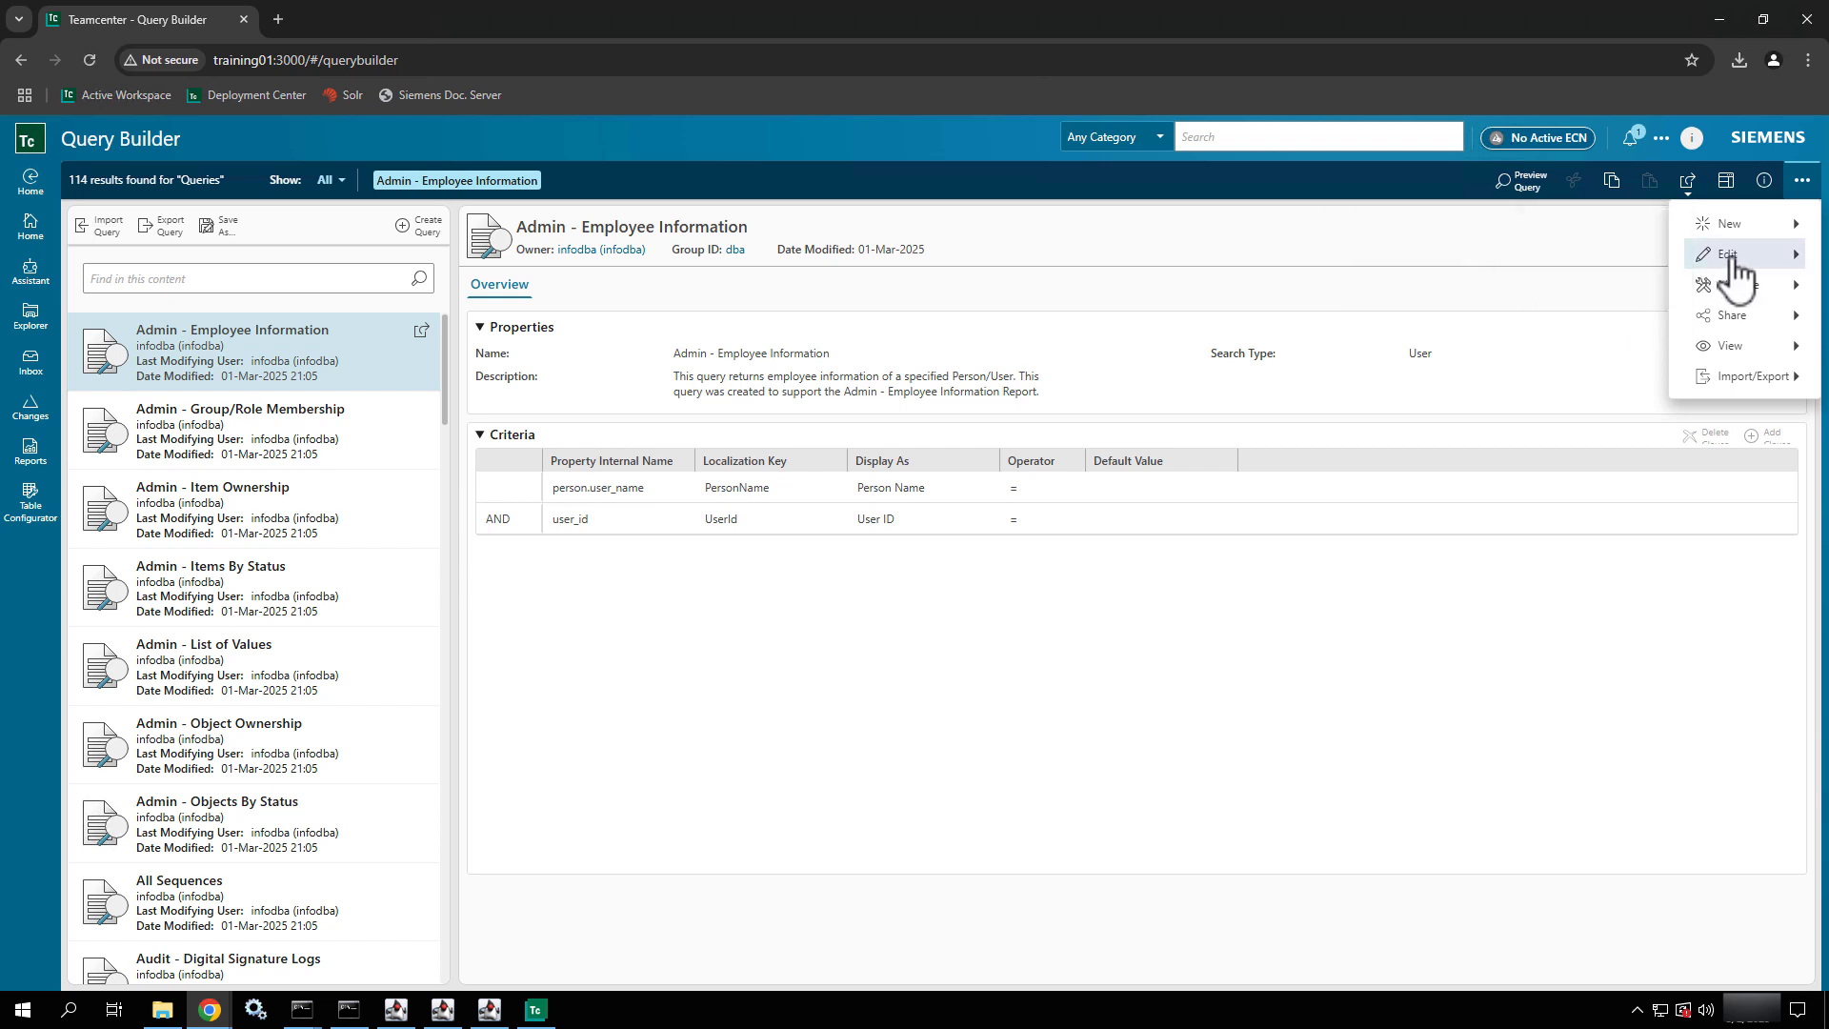
left_click(1562, 303)
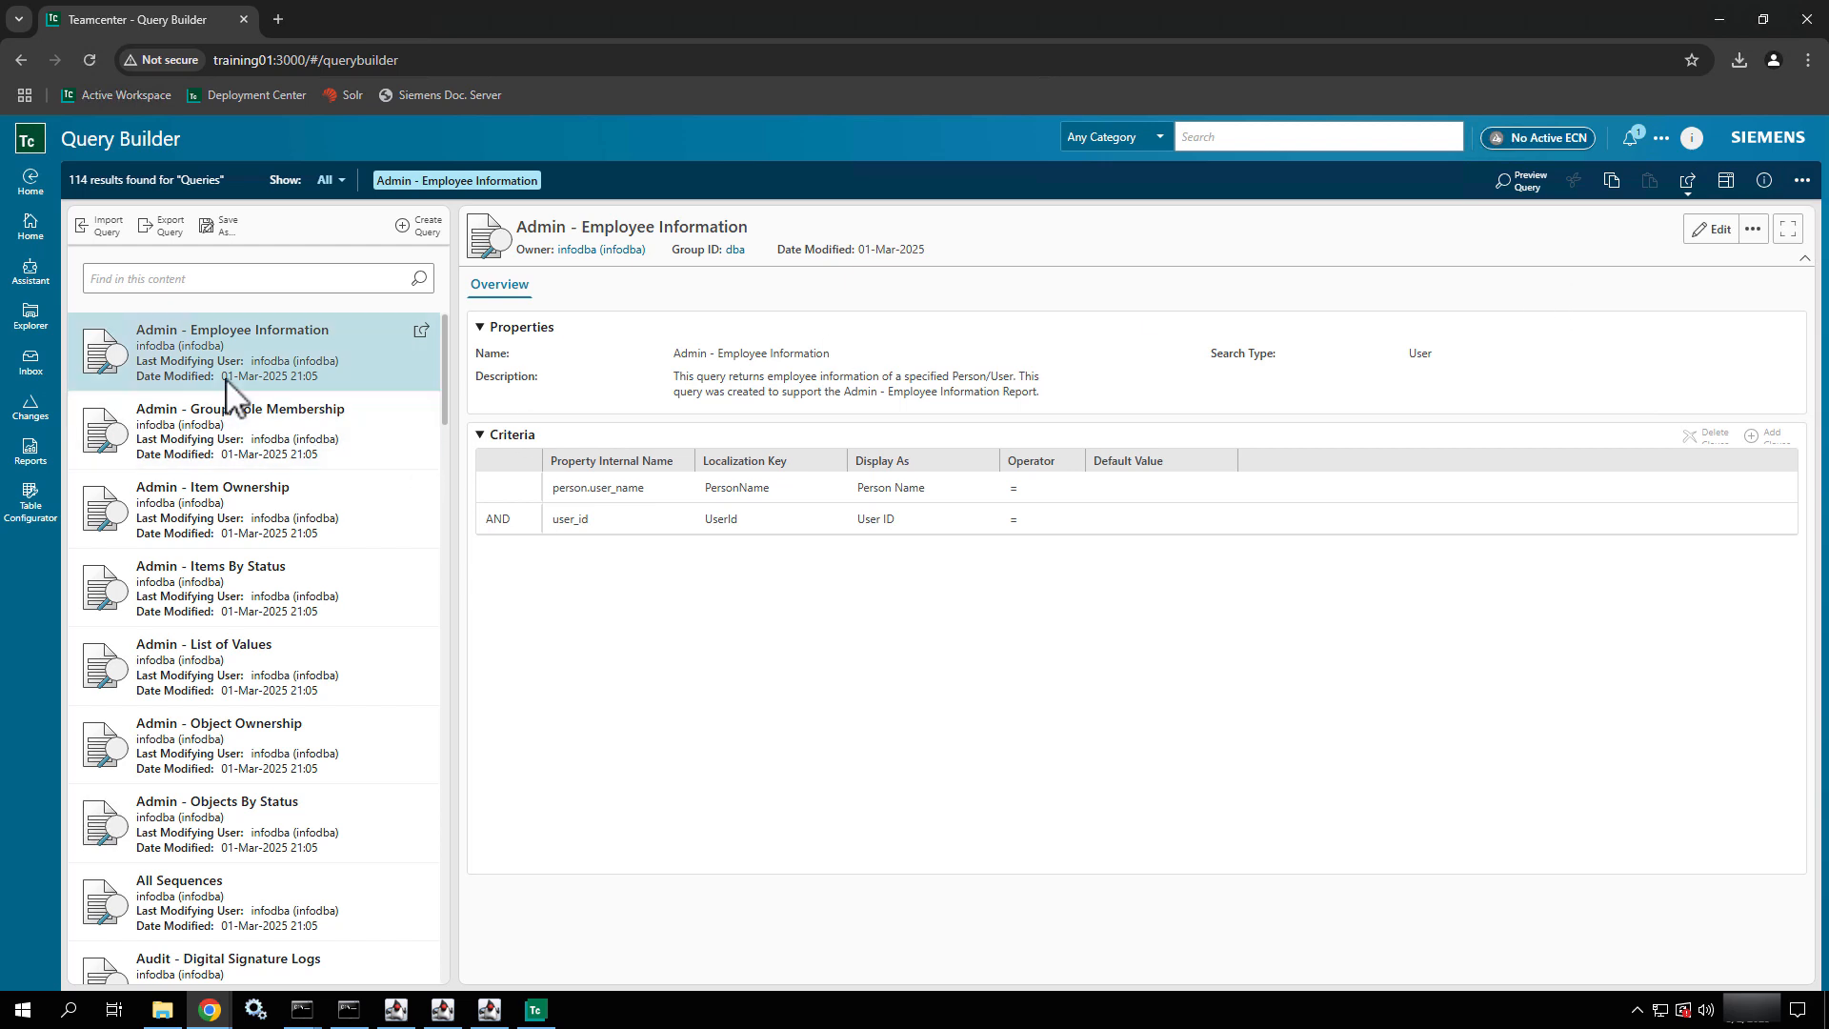
Step: Deselect the Admin - Employee Information query and create a new query named Test Query with search type Item
left_click(287, 347)
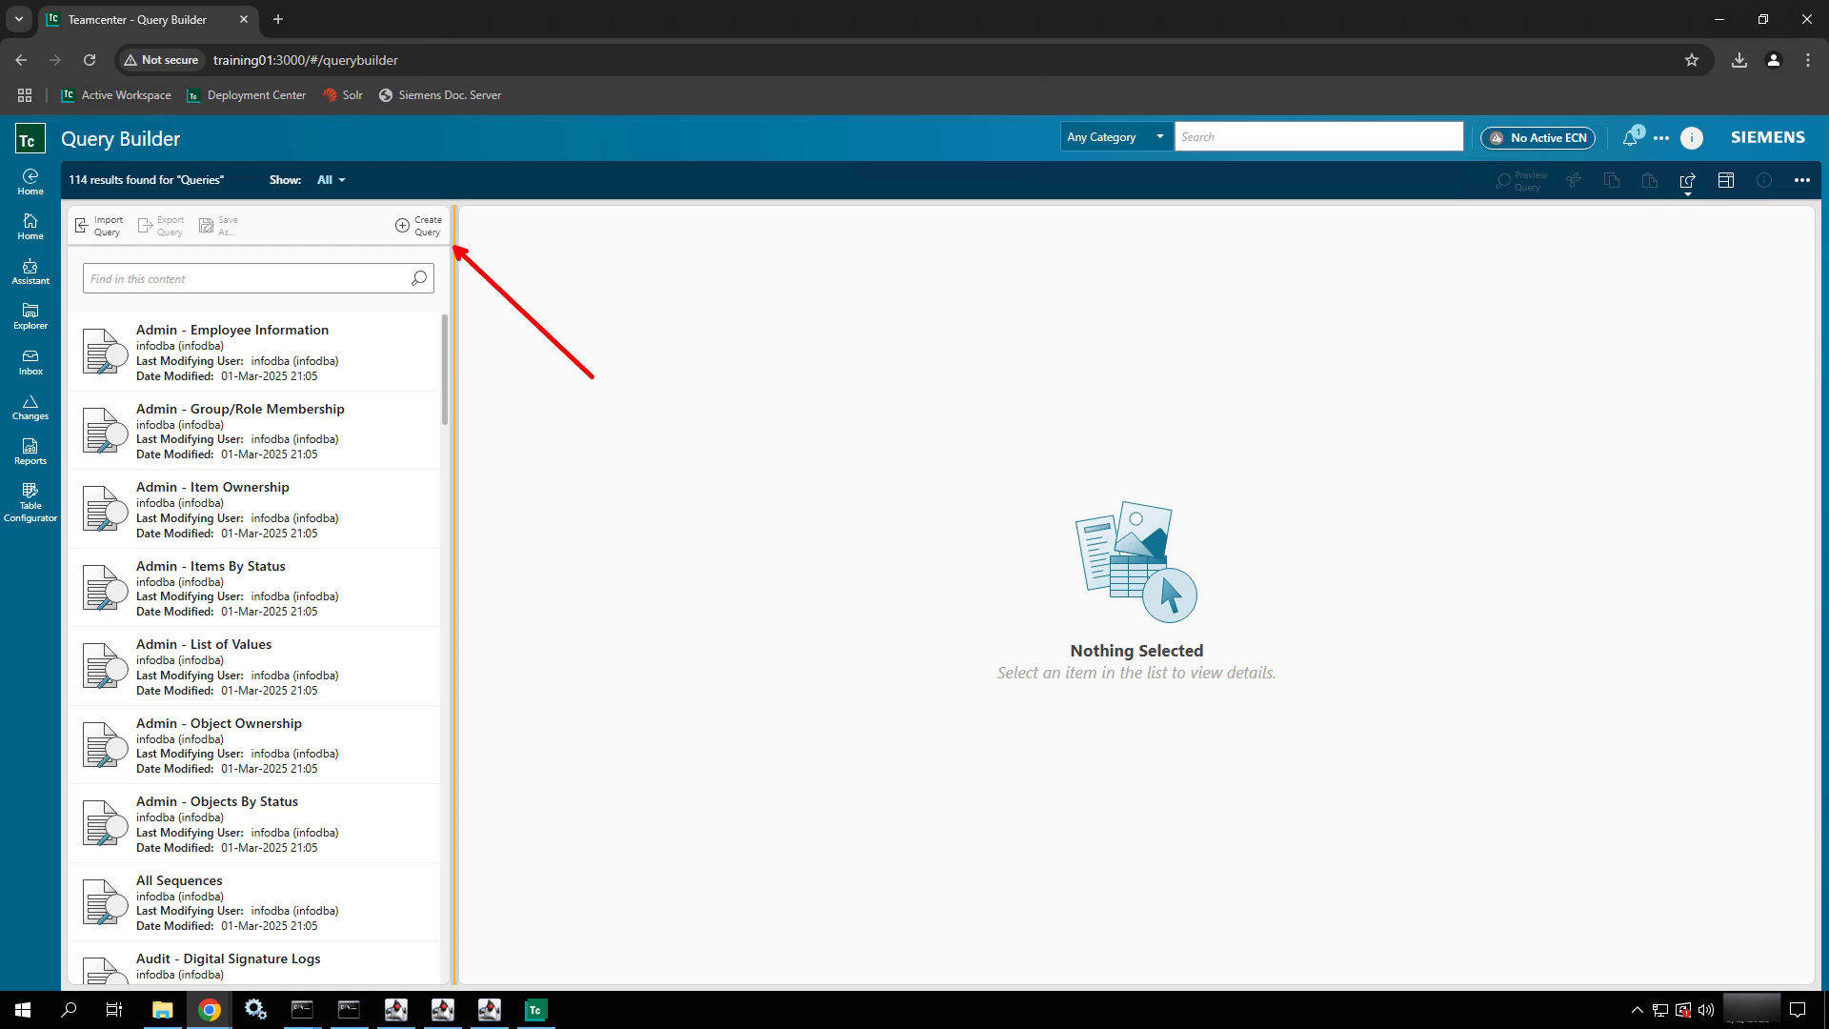
left_click(412, 235)
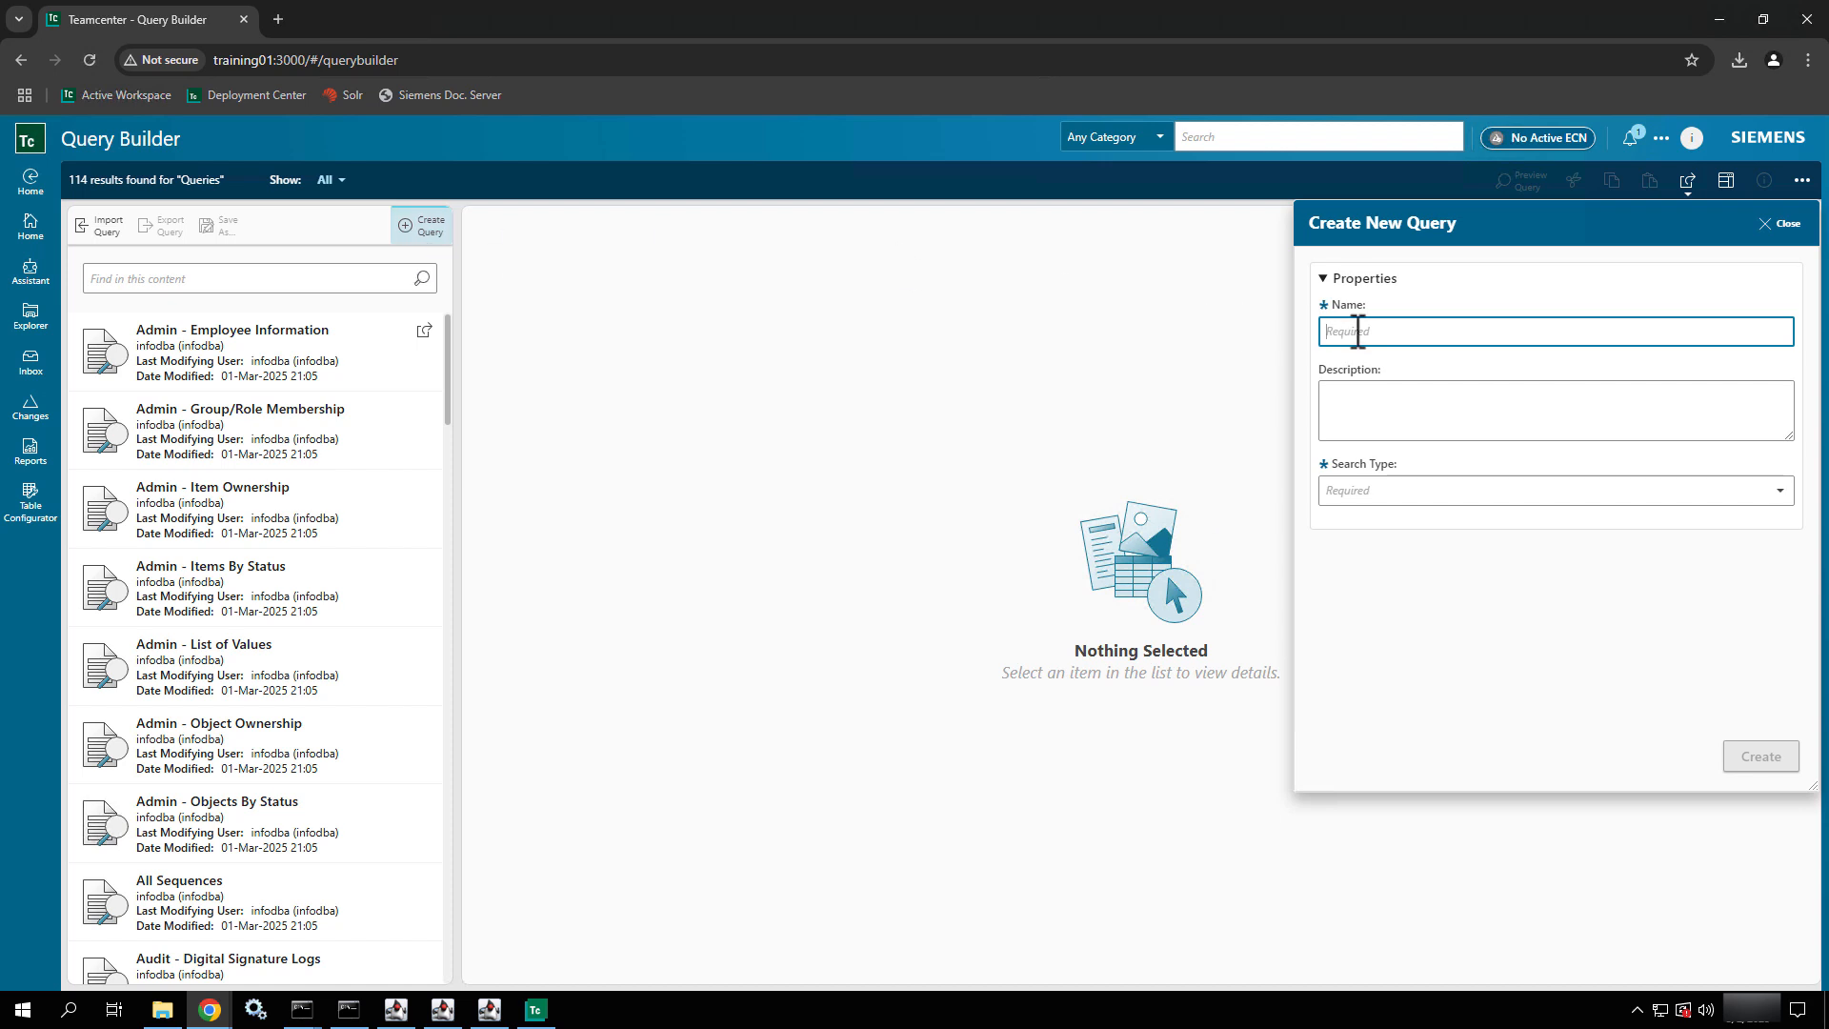
type("Test Que")
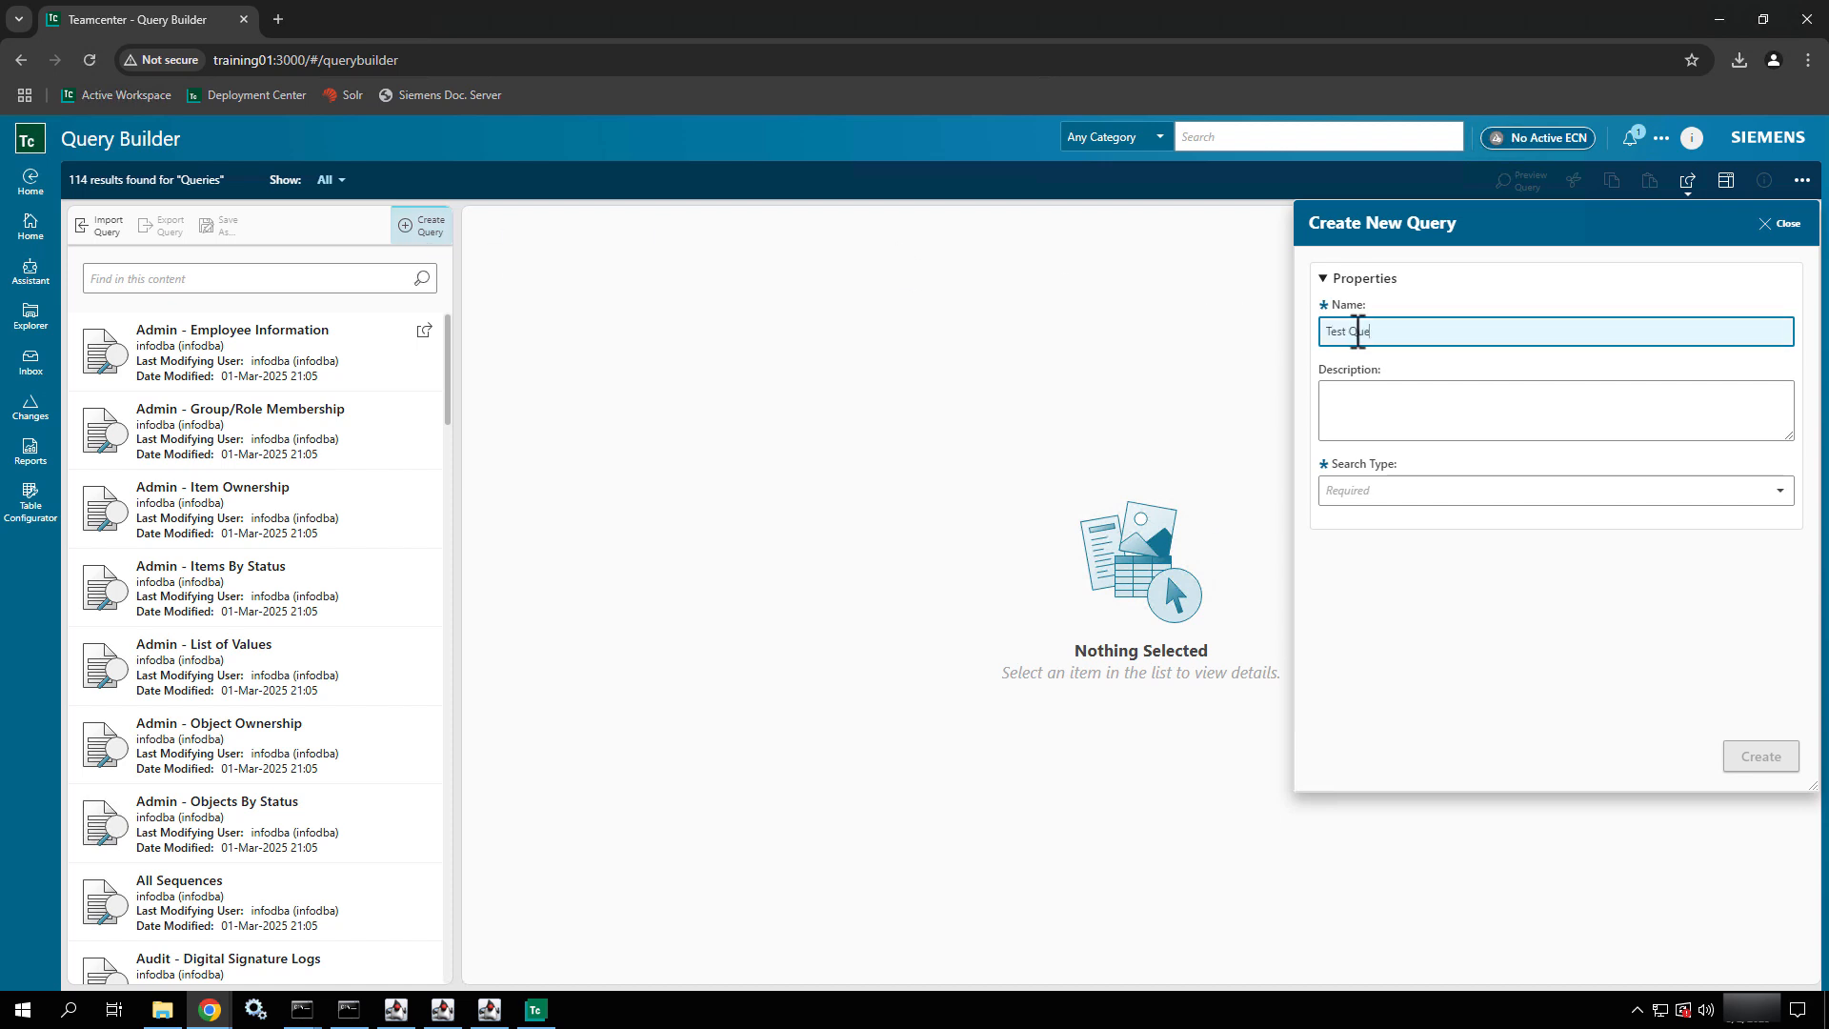
type("ry")
left_click(1370, 493)
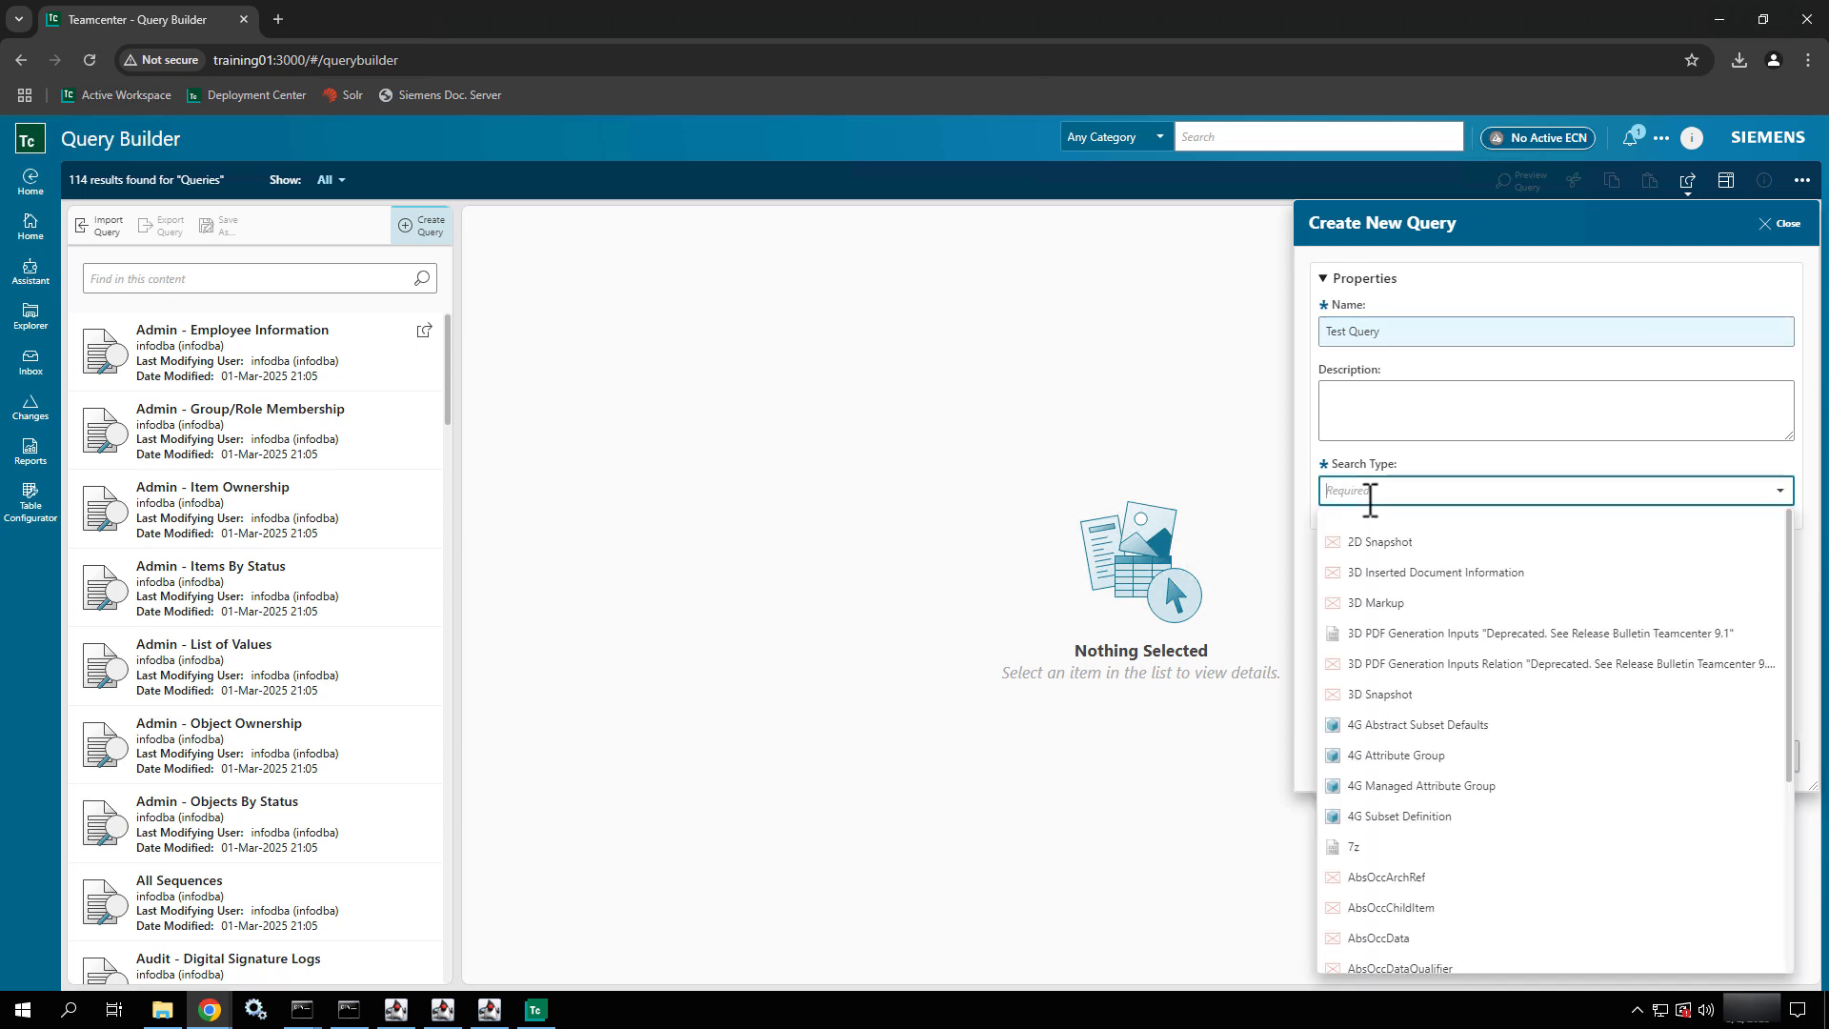
type("Item")
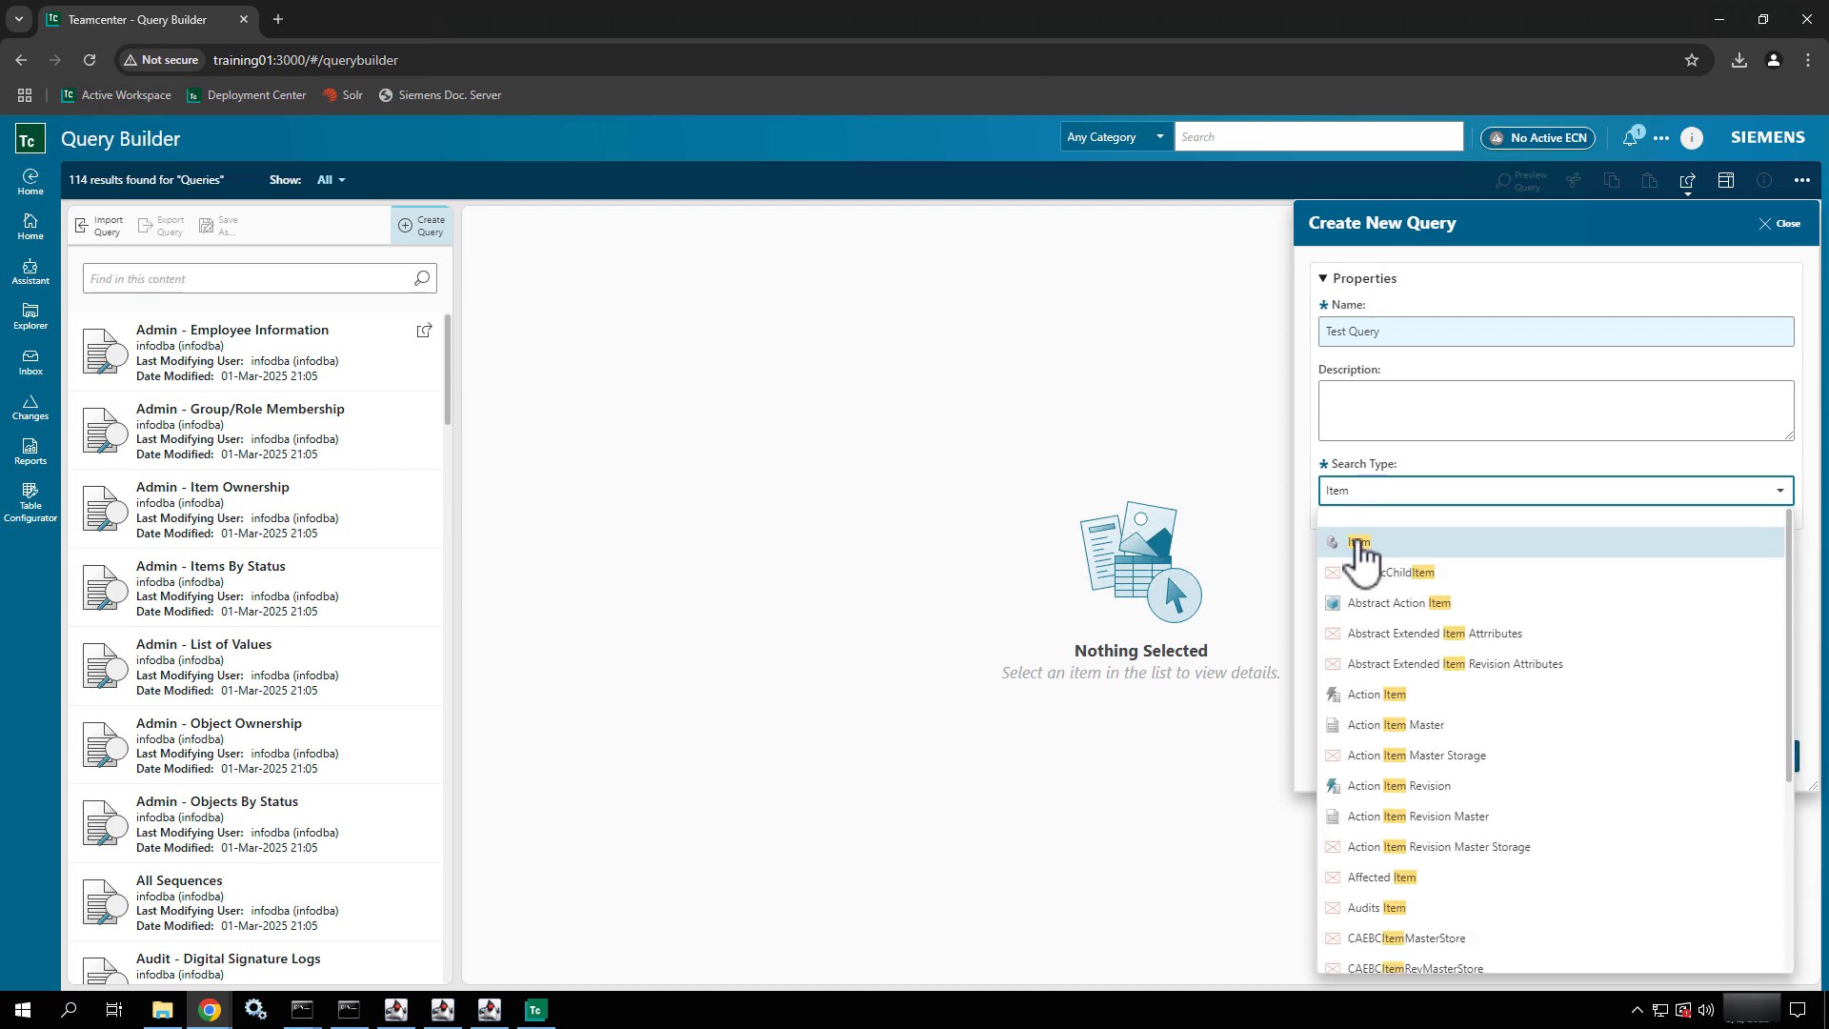
left_click(1359, 543)
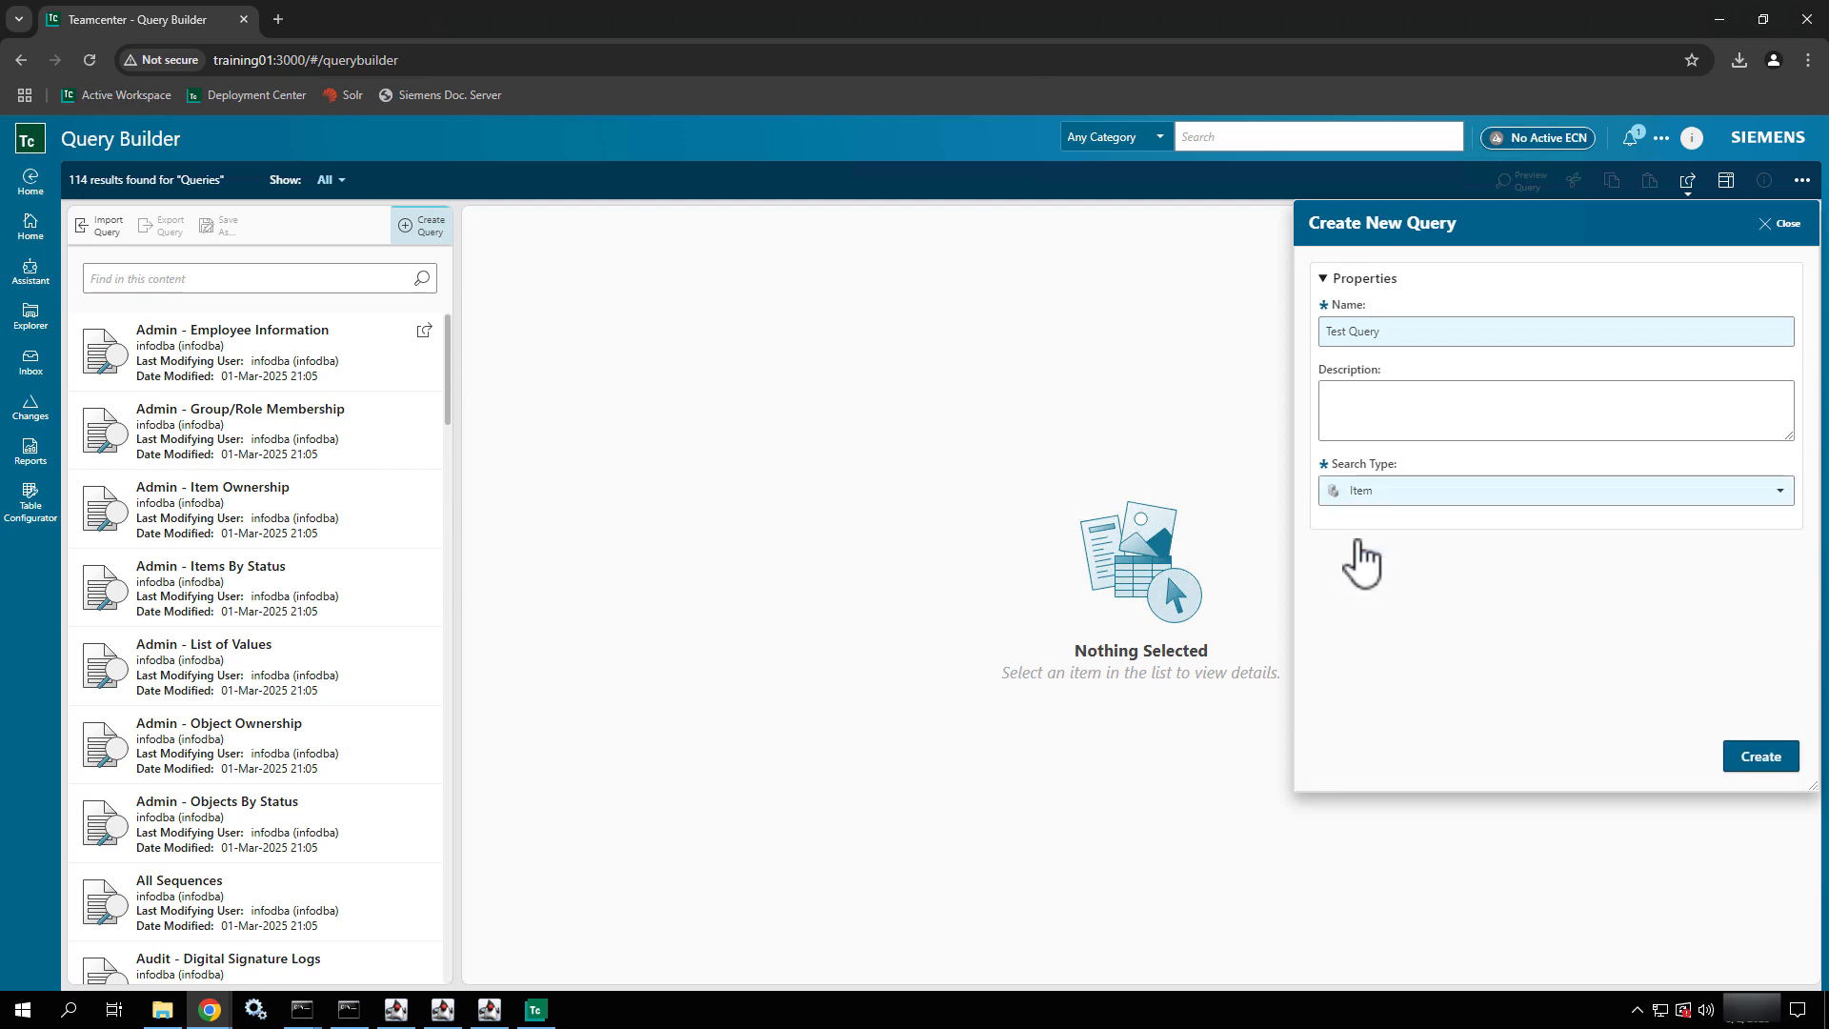
left_click(1752, 760)
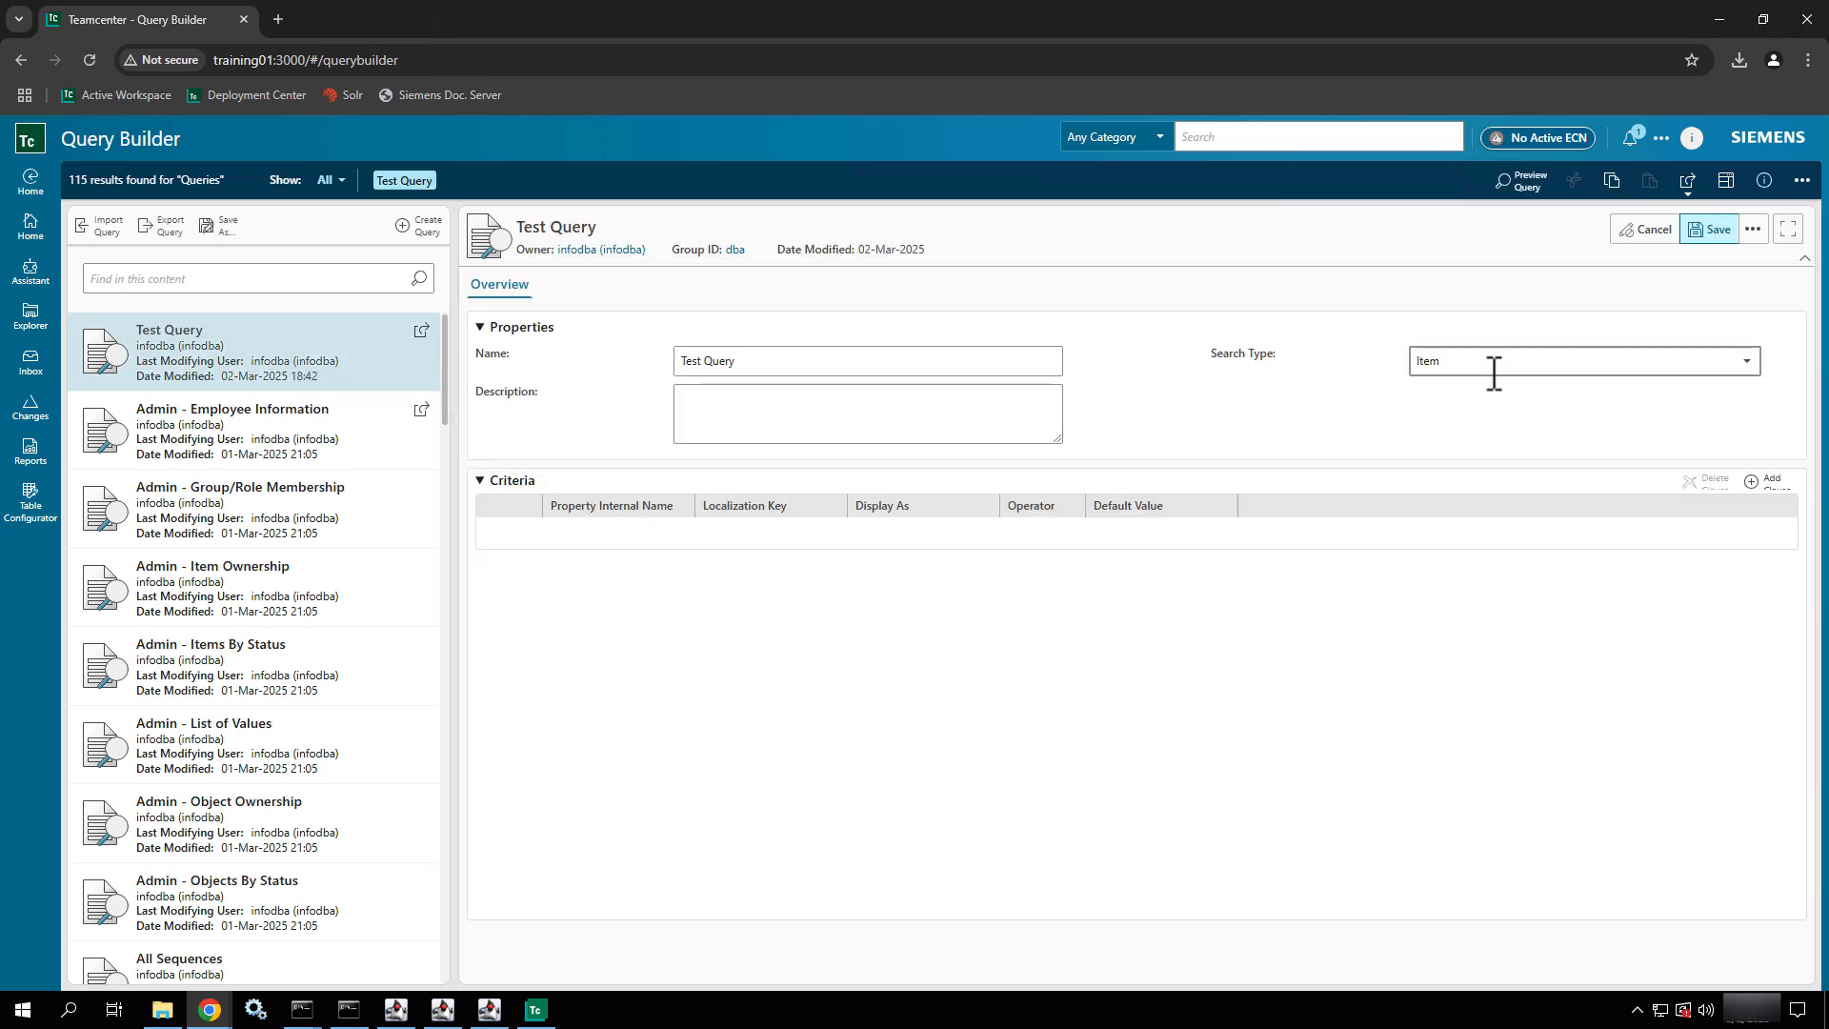
Step: Start adding a clause to Test Query's criteria and list all Item properties by their internal names
left_click(1785, 503)
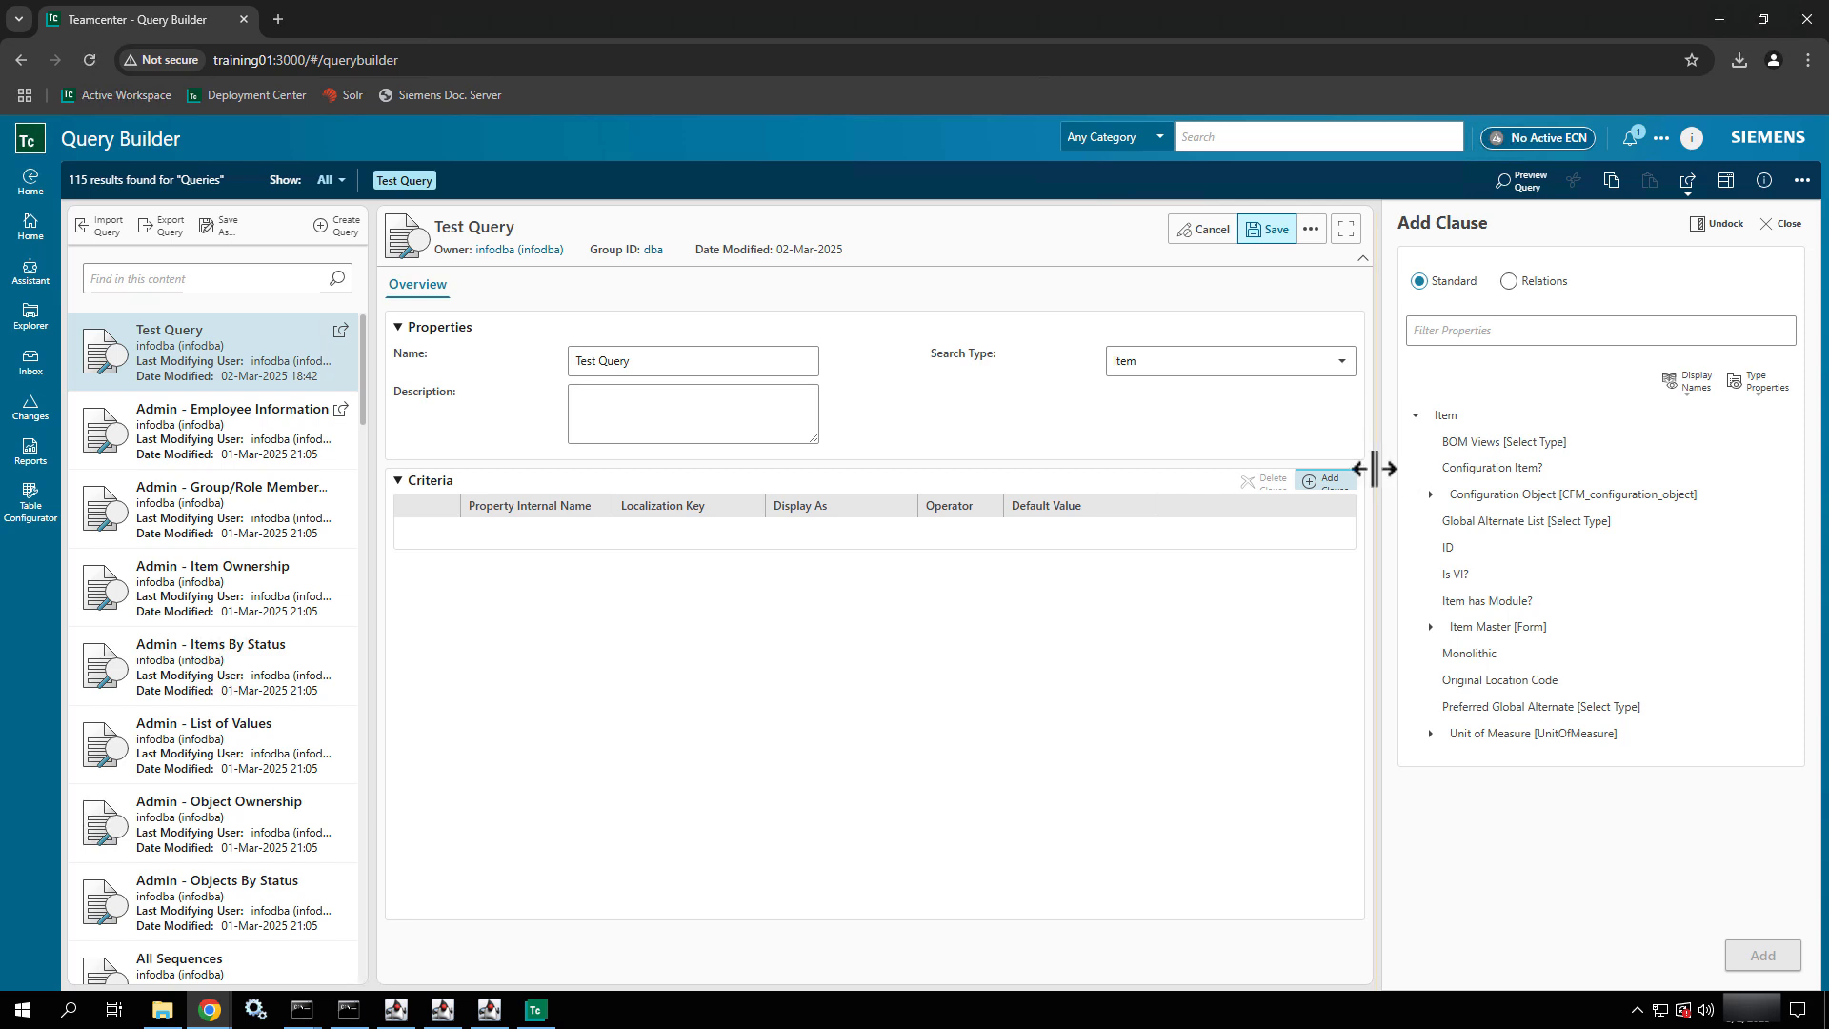
left_click_drag(1372, 473, 1128, 456)
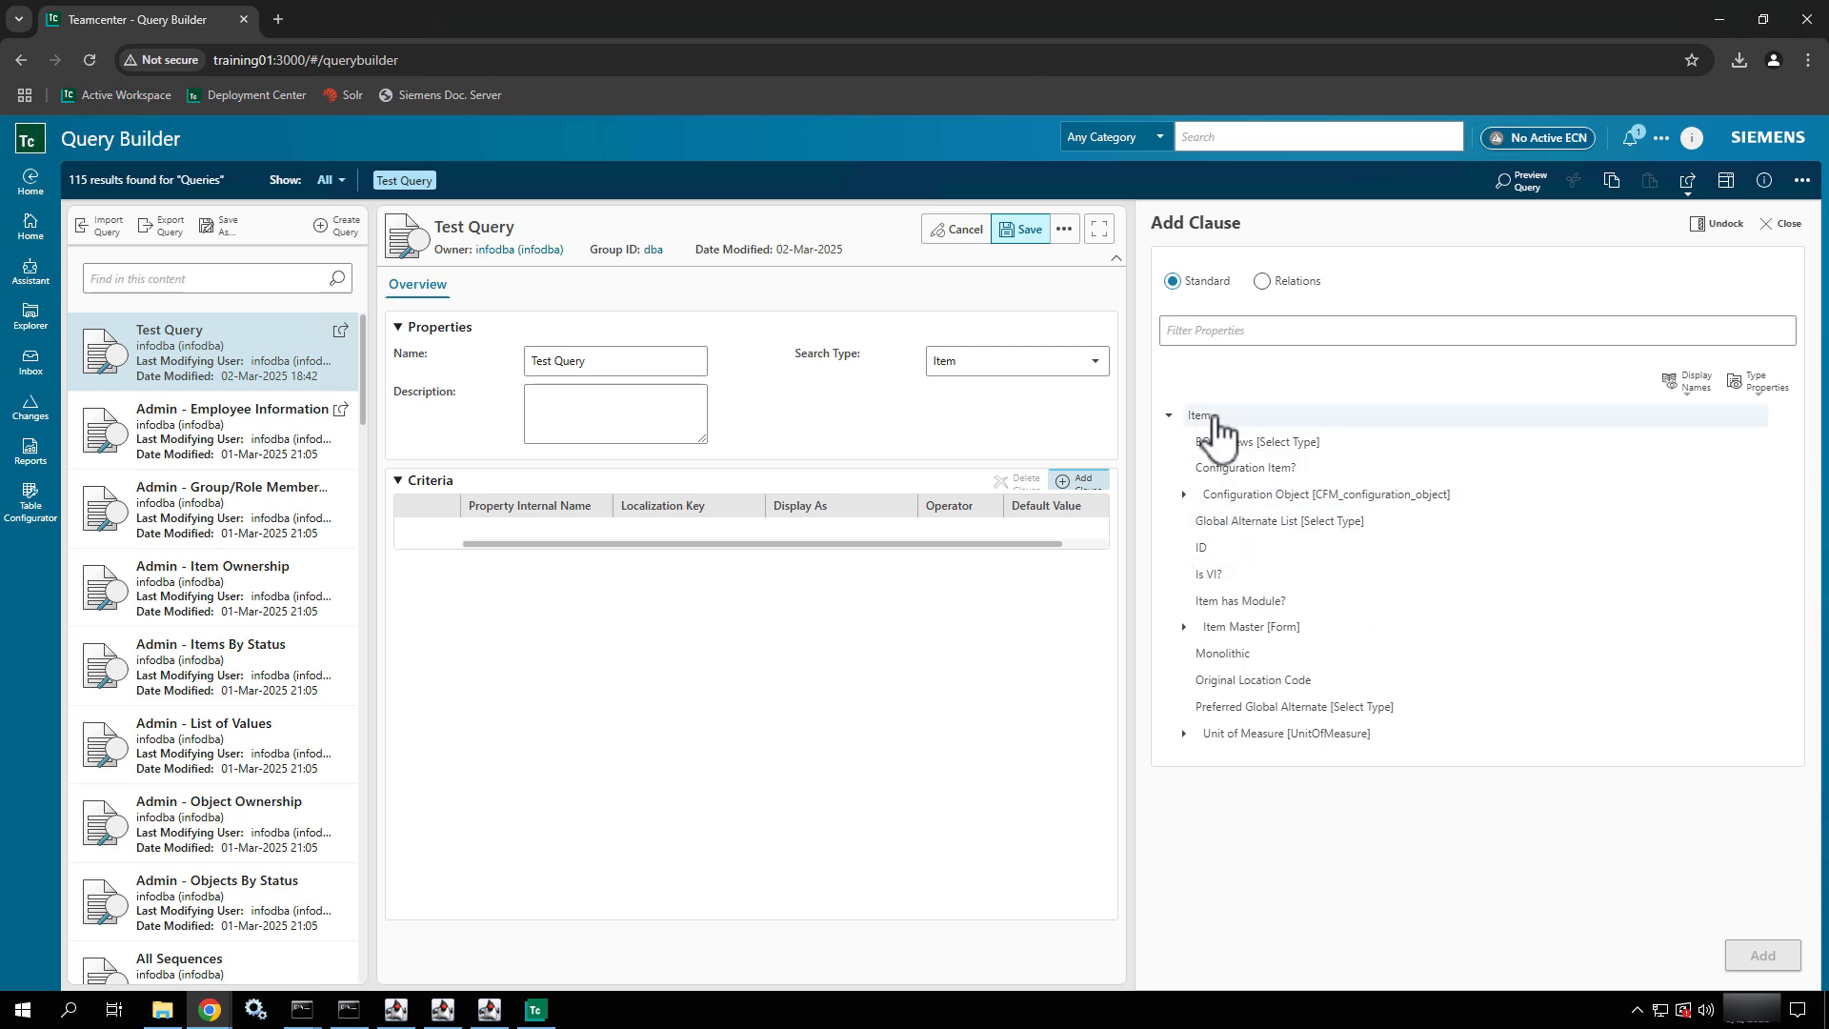
left_click(1704, 398)
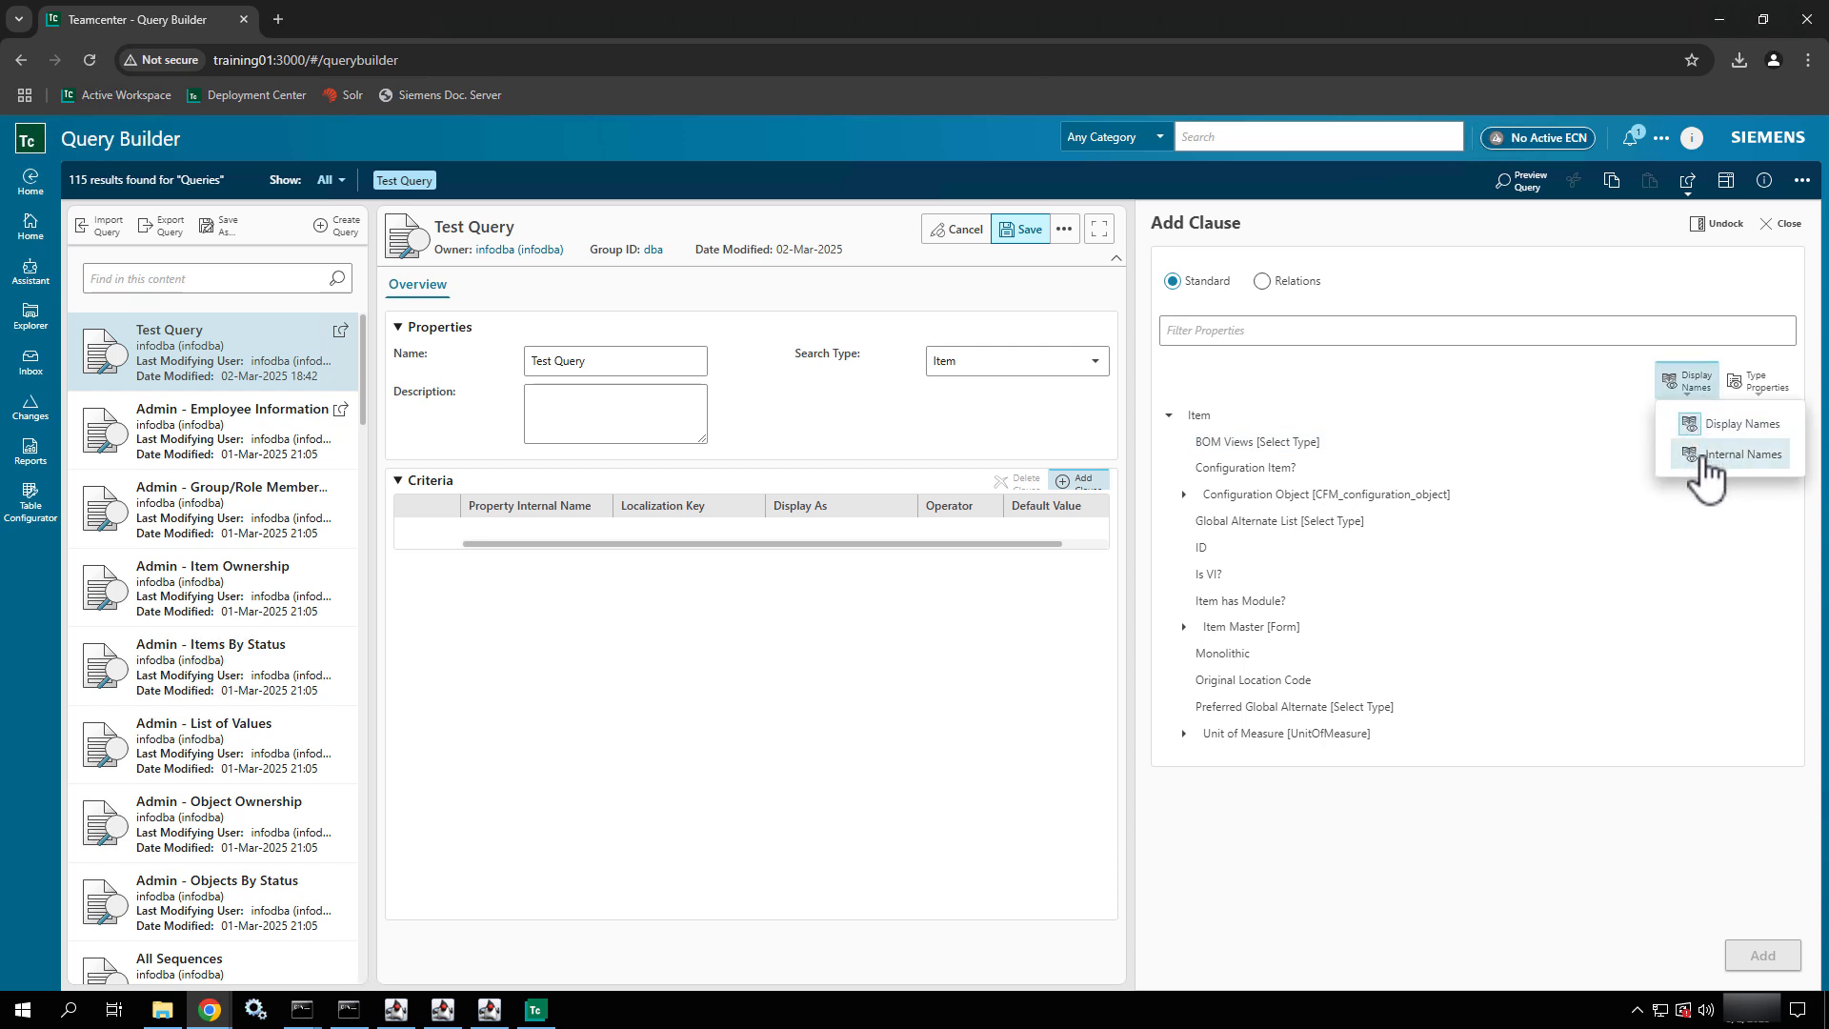
left_click(1699, 455)
left_click(1749, 397)
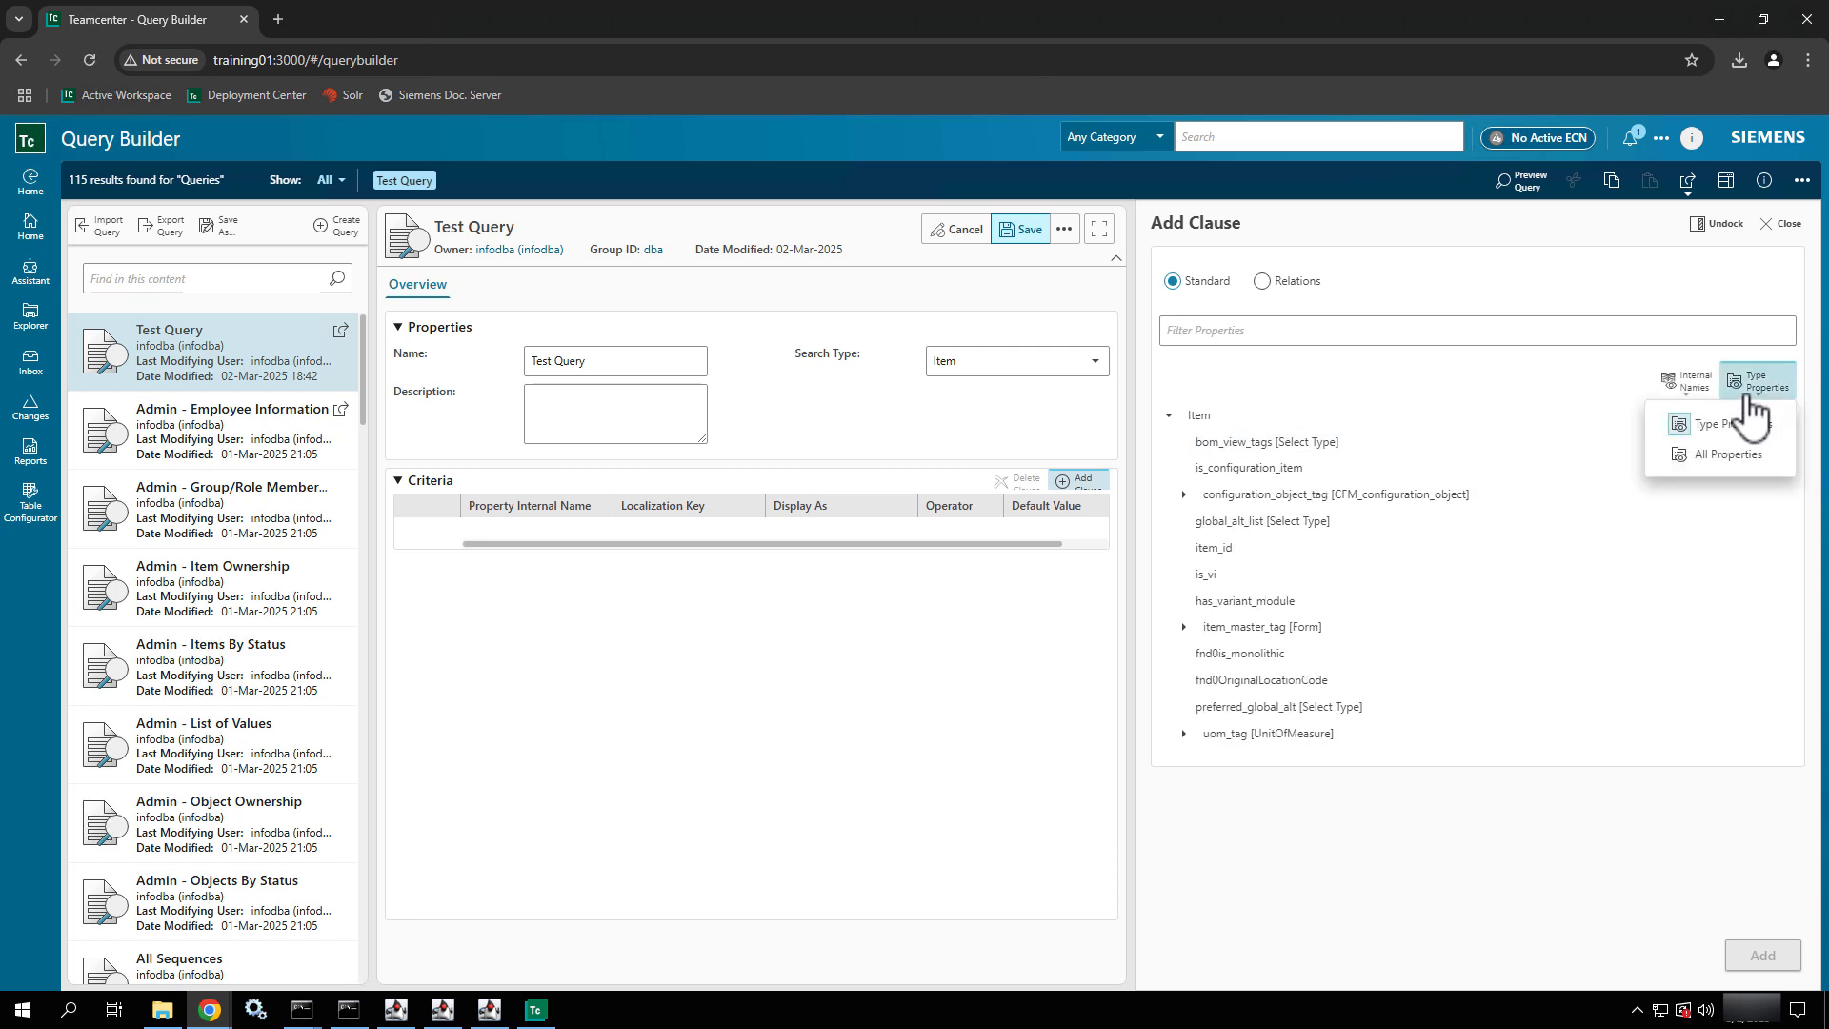
left_click(1720, 455)
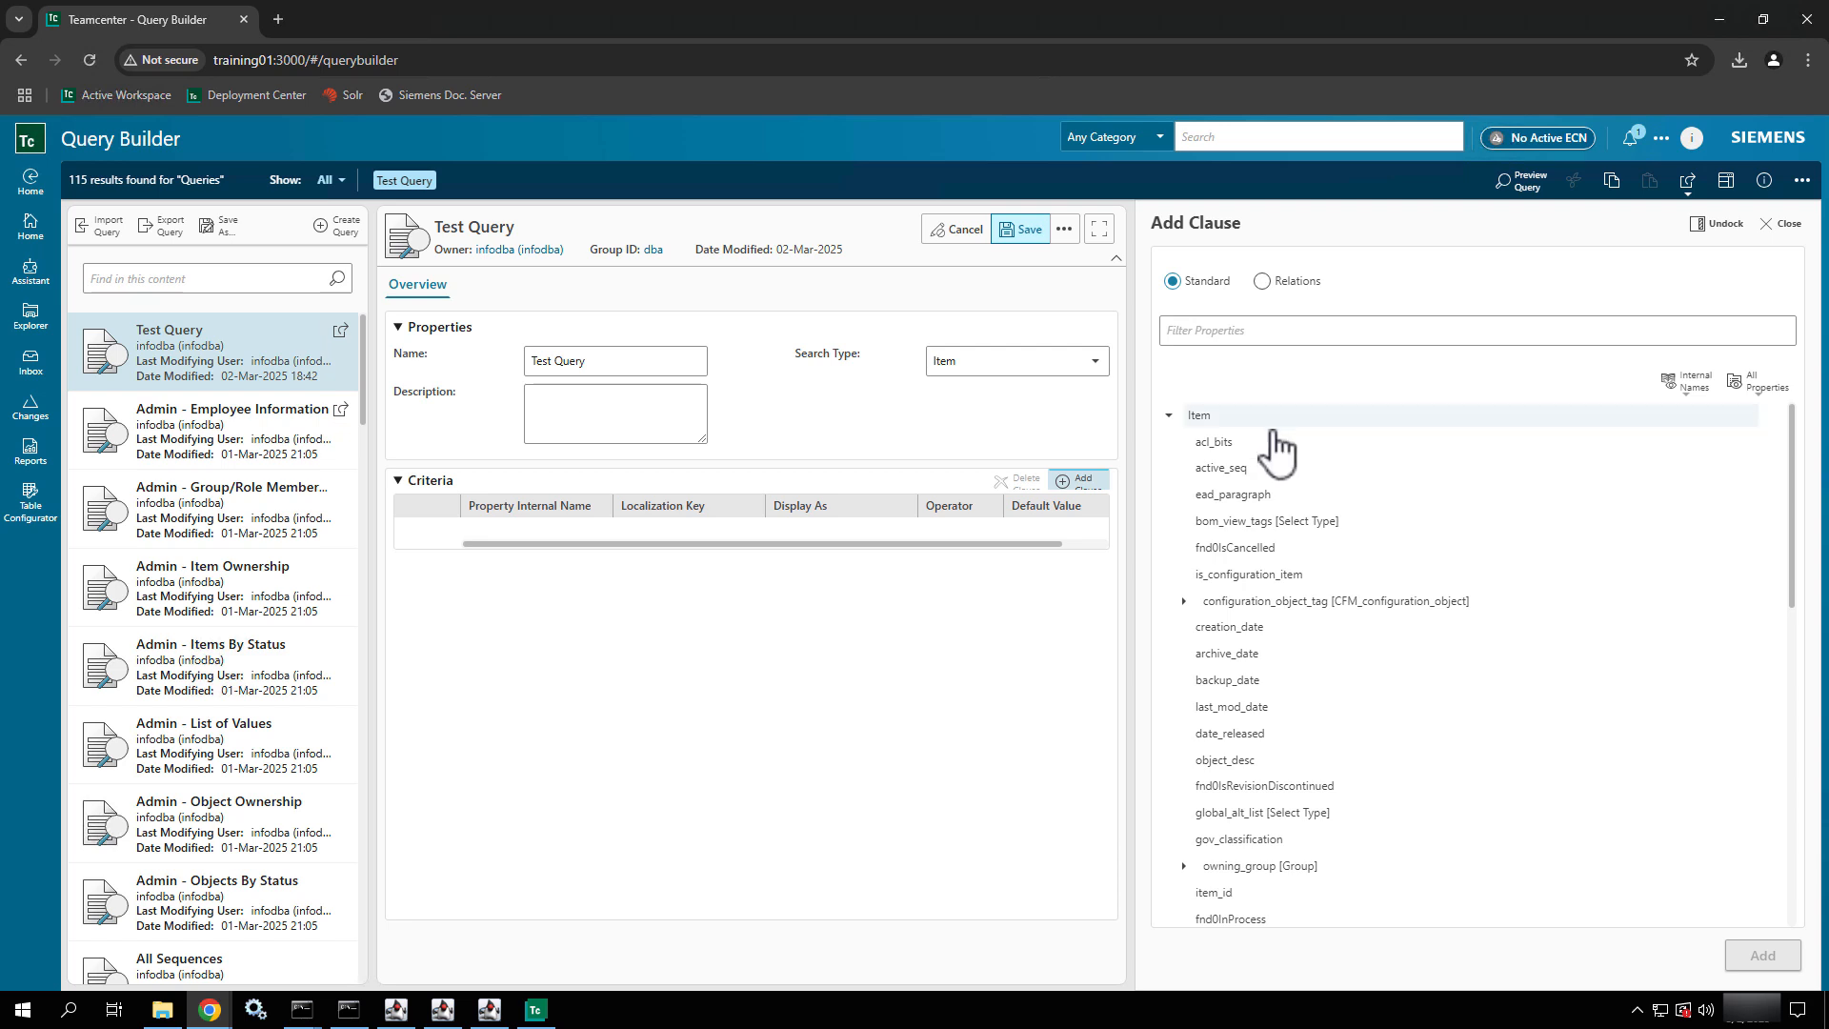
Step: Add the creation_date property as a criteria clause of Test Query and set its operator to <=
left_click(1229, 634)
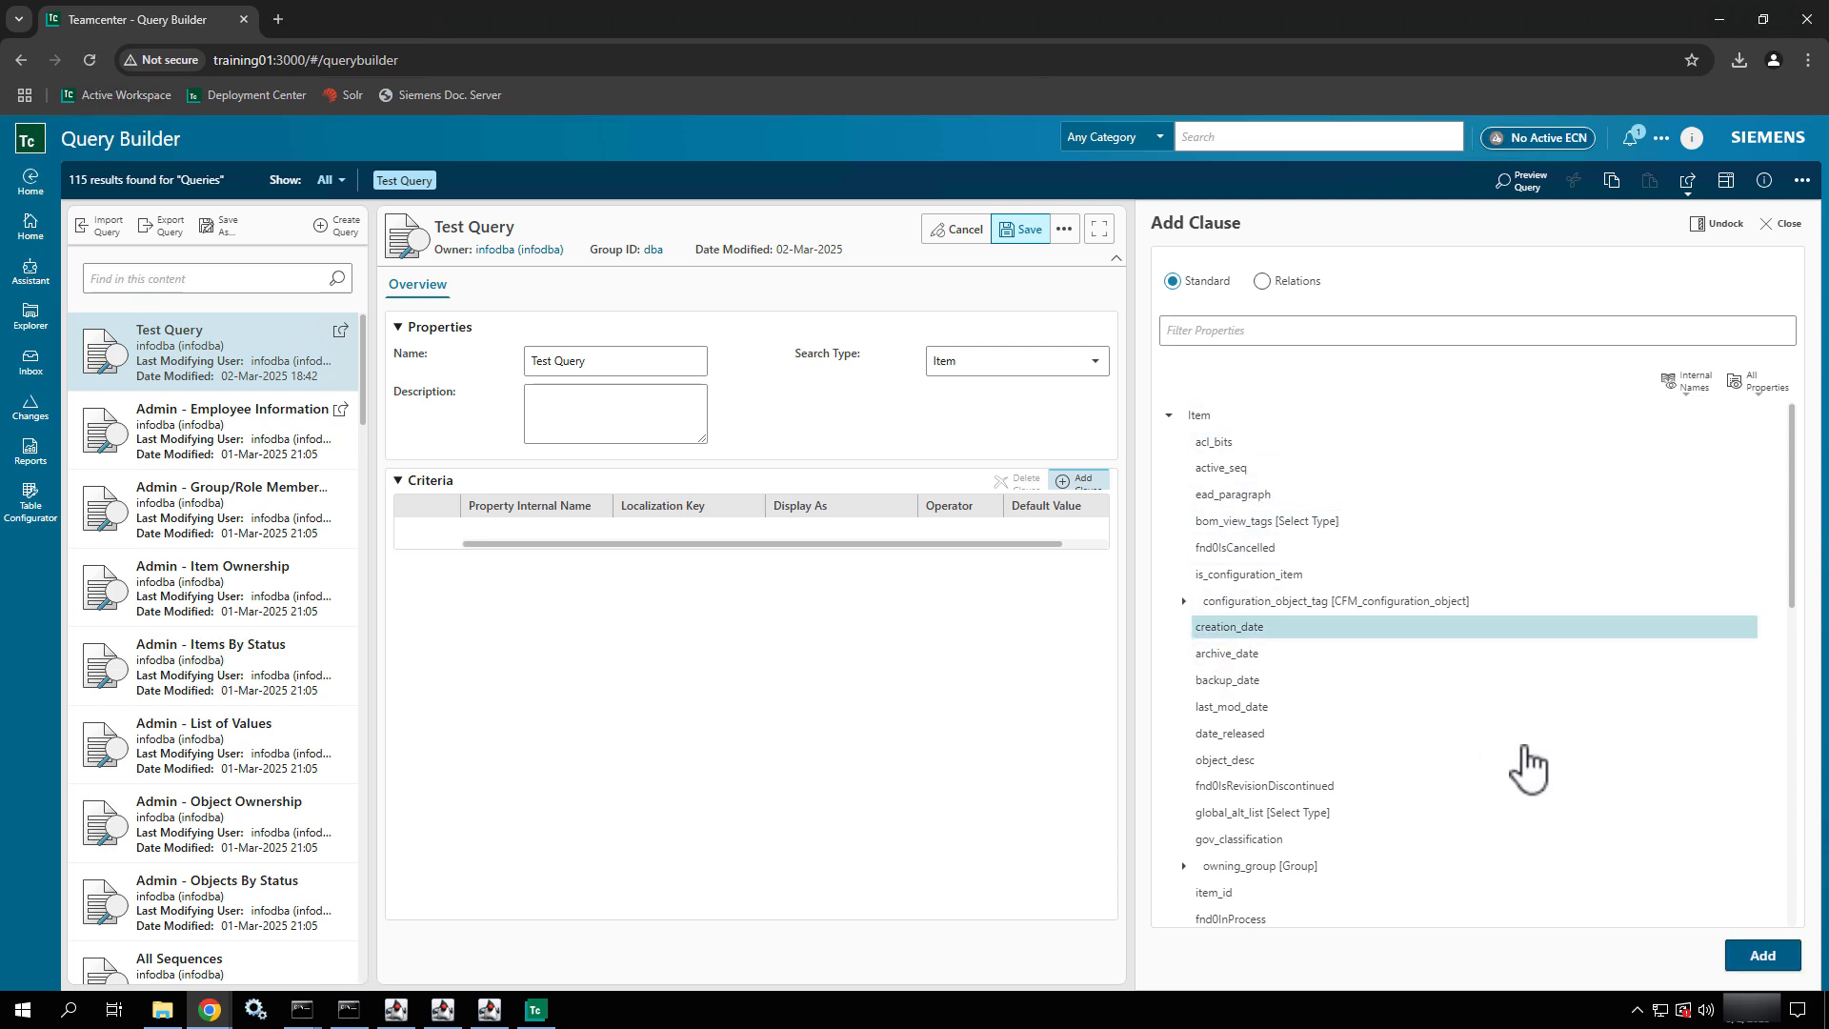
left_click(1762, 958)
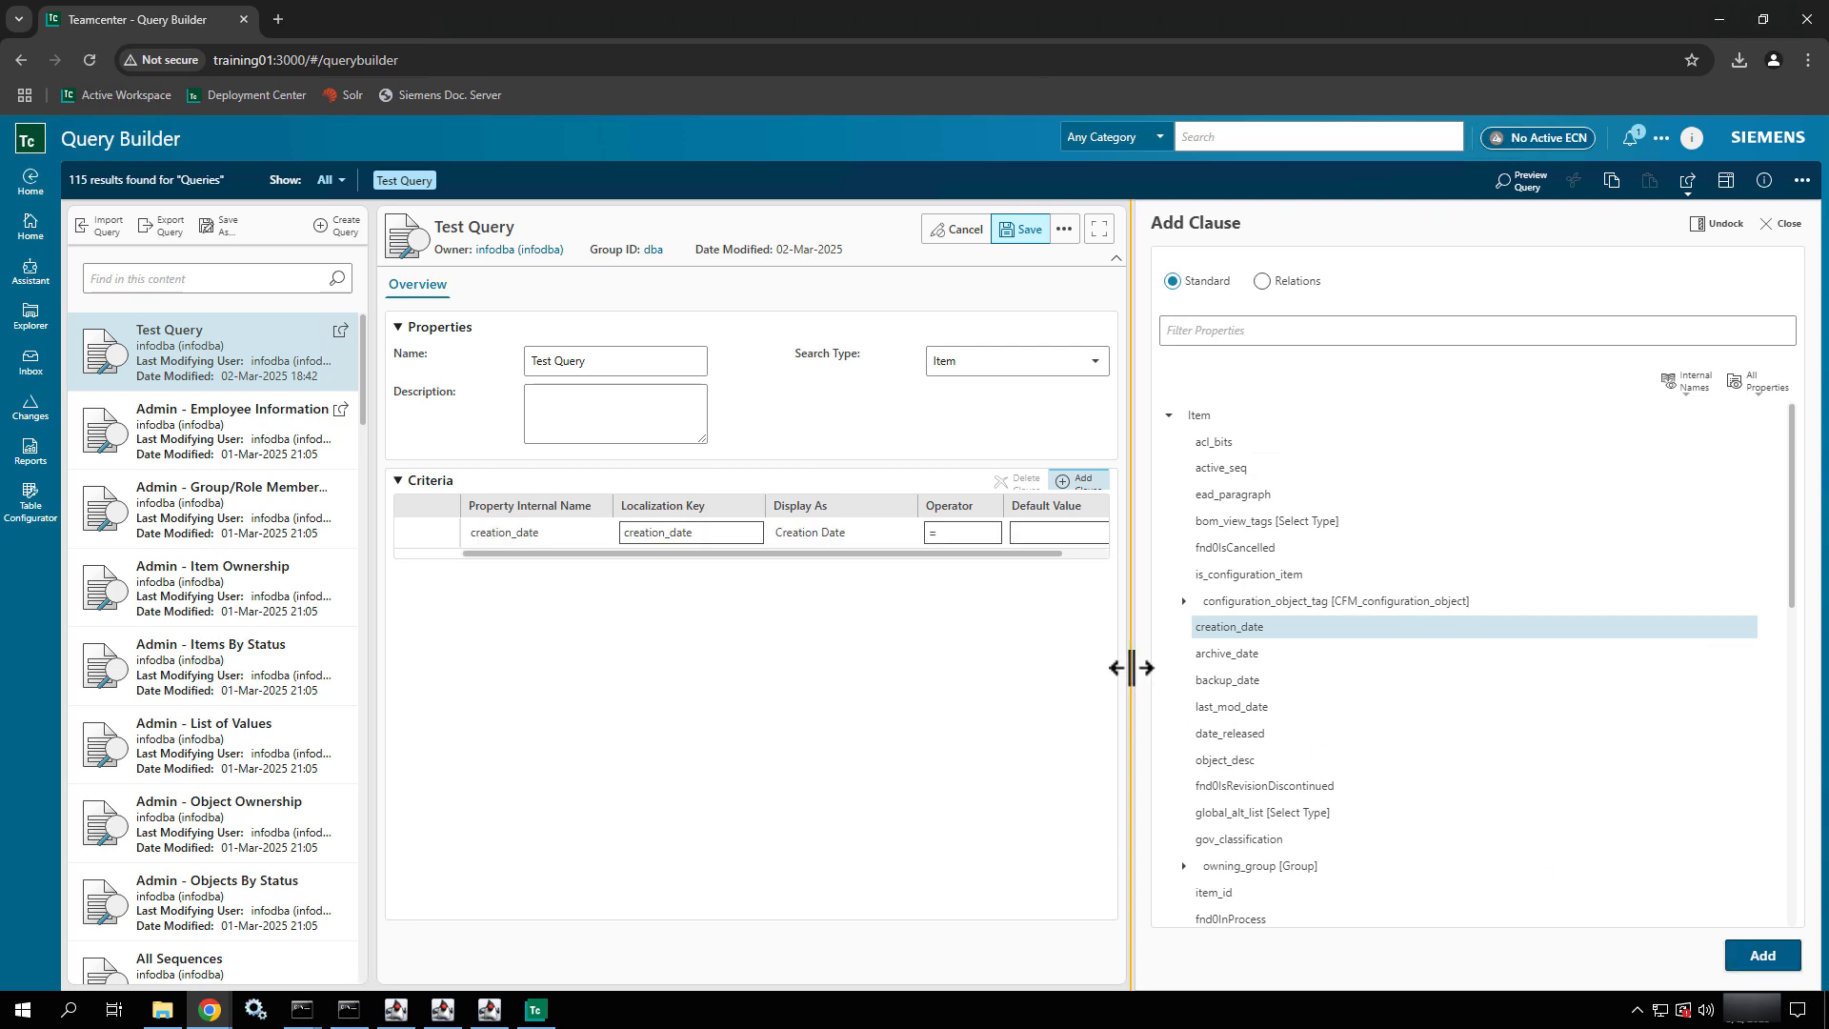
left_click_drag(1131, 668, 1334, 695)
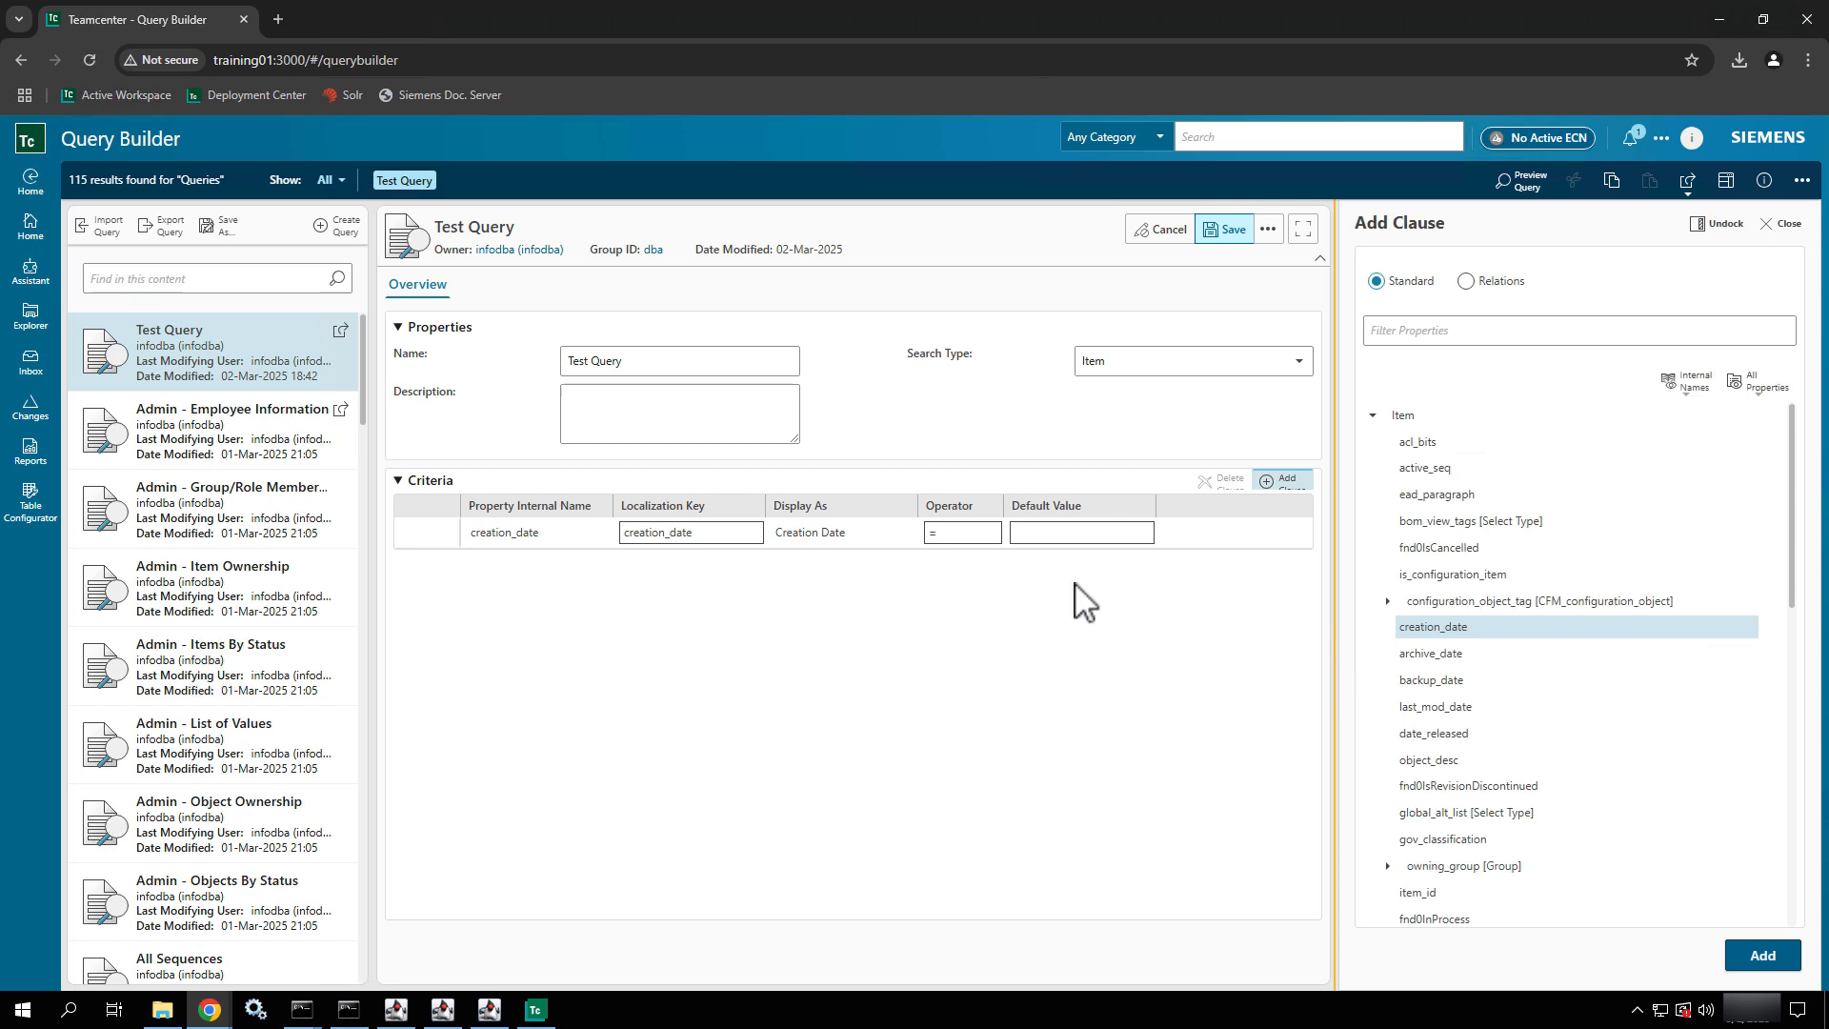
left_click(970, 533)
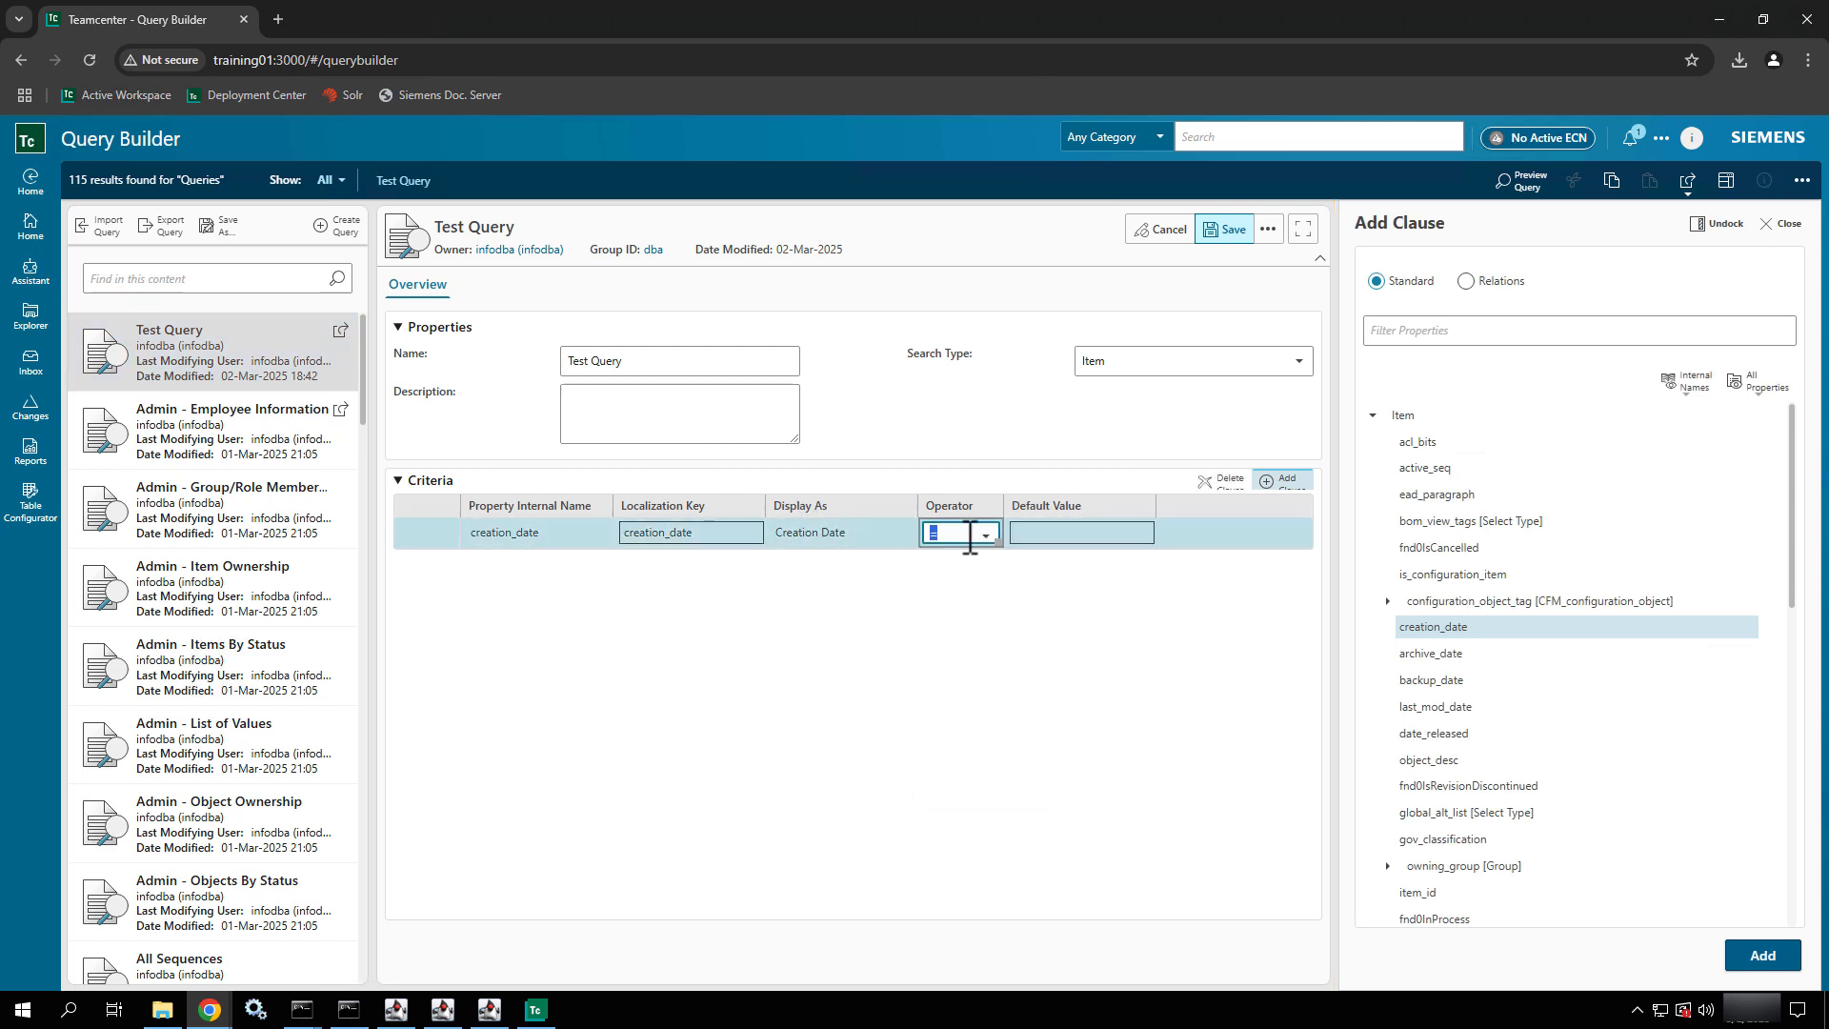
left_click(985, 535)
left_click(989, 538)
left_click(987, 539)
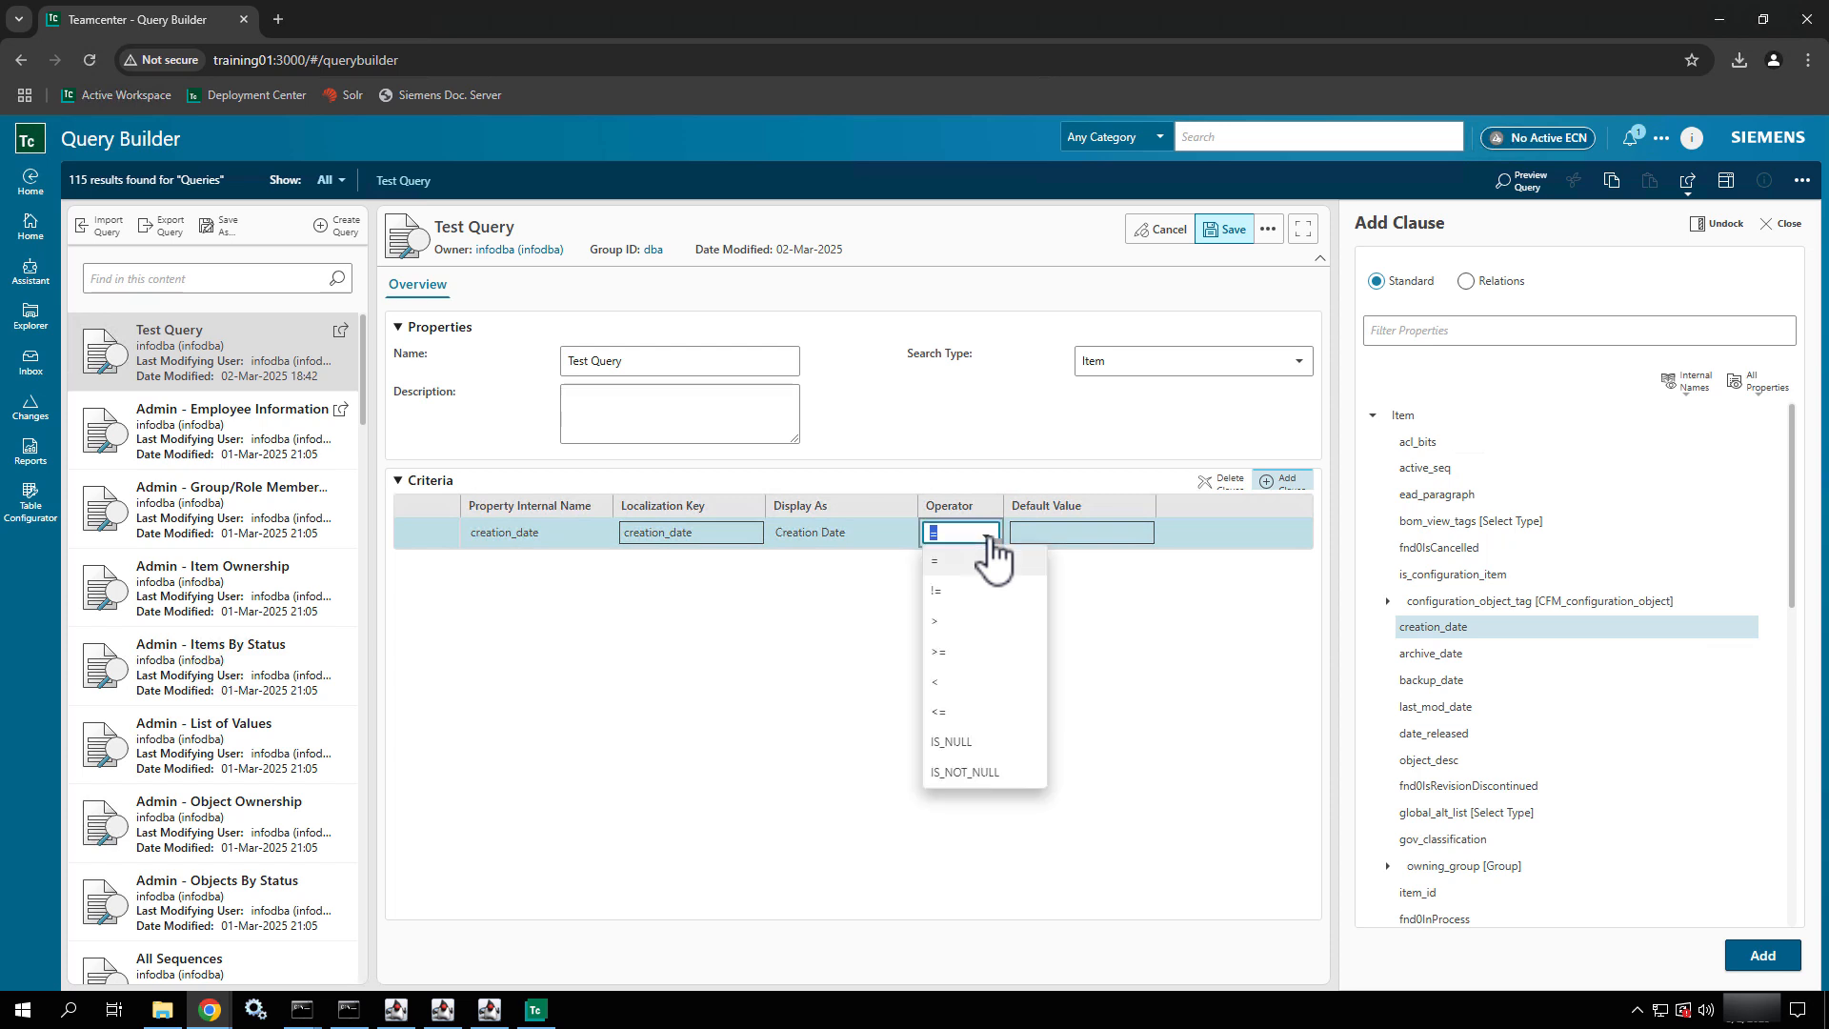
left_click(943, 712)
Step: Set the creation_date clause's default value to 01-Mar-2025 00:00, then save Test Query
left_click(1047, 539)
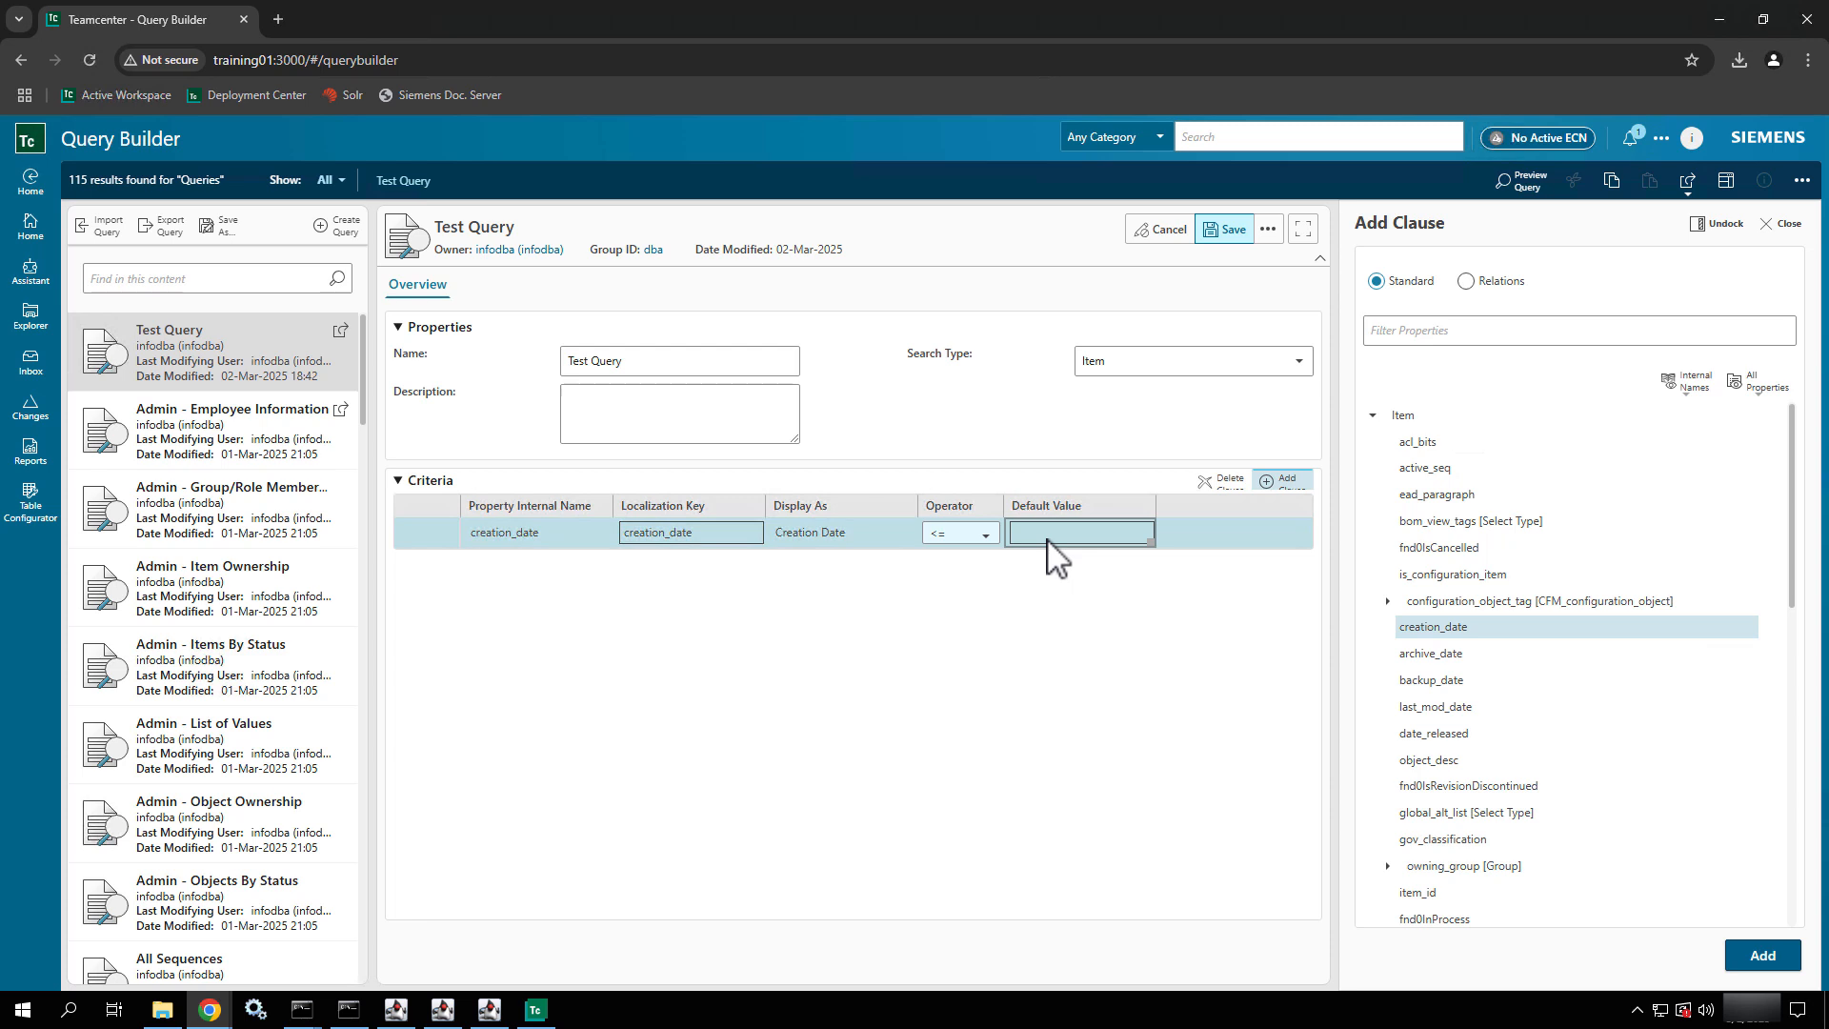
left_click(1040, 539)
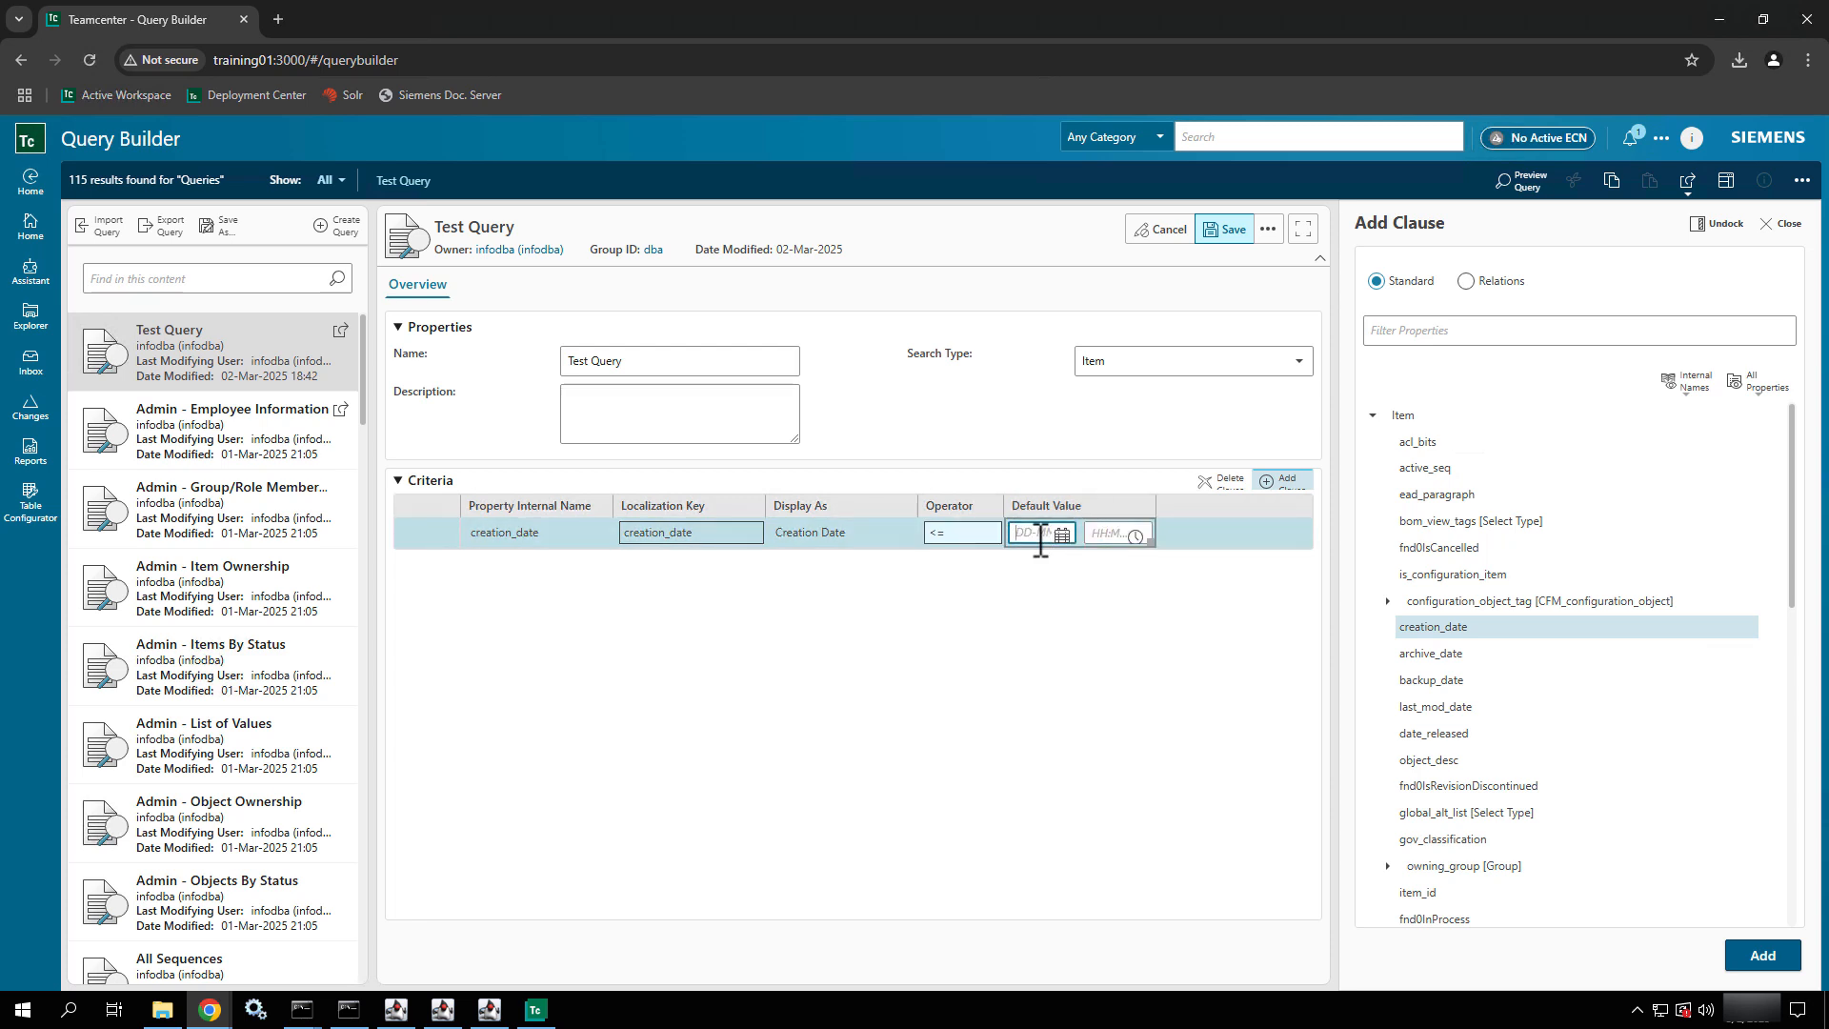
left_click(1059, 534)
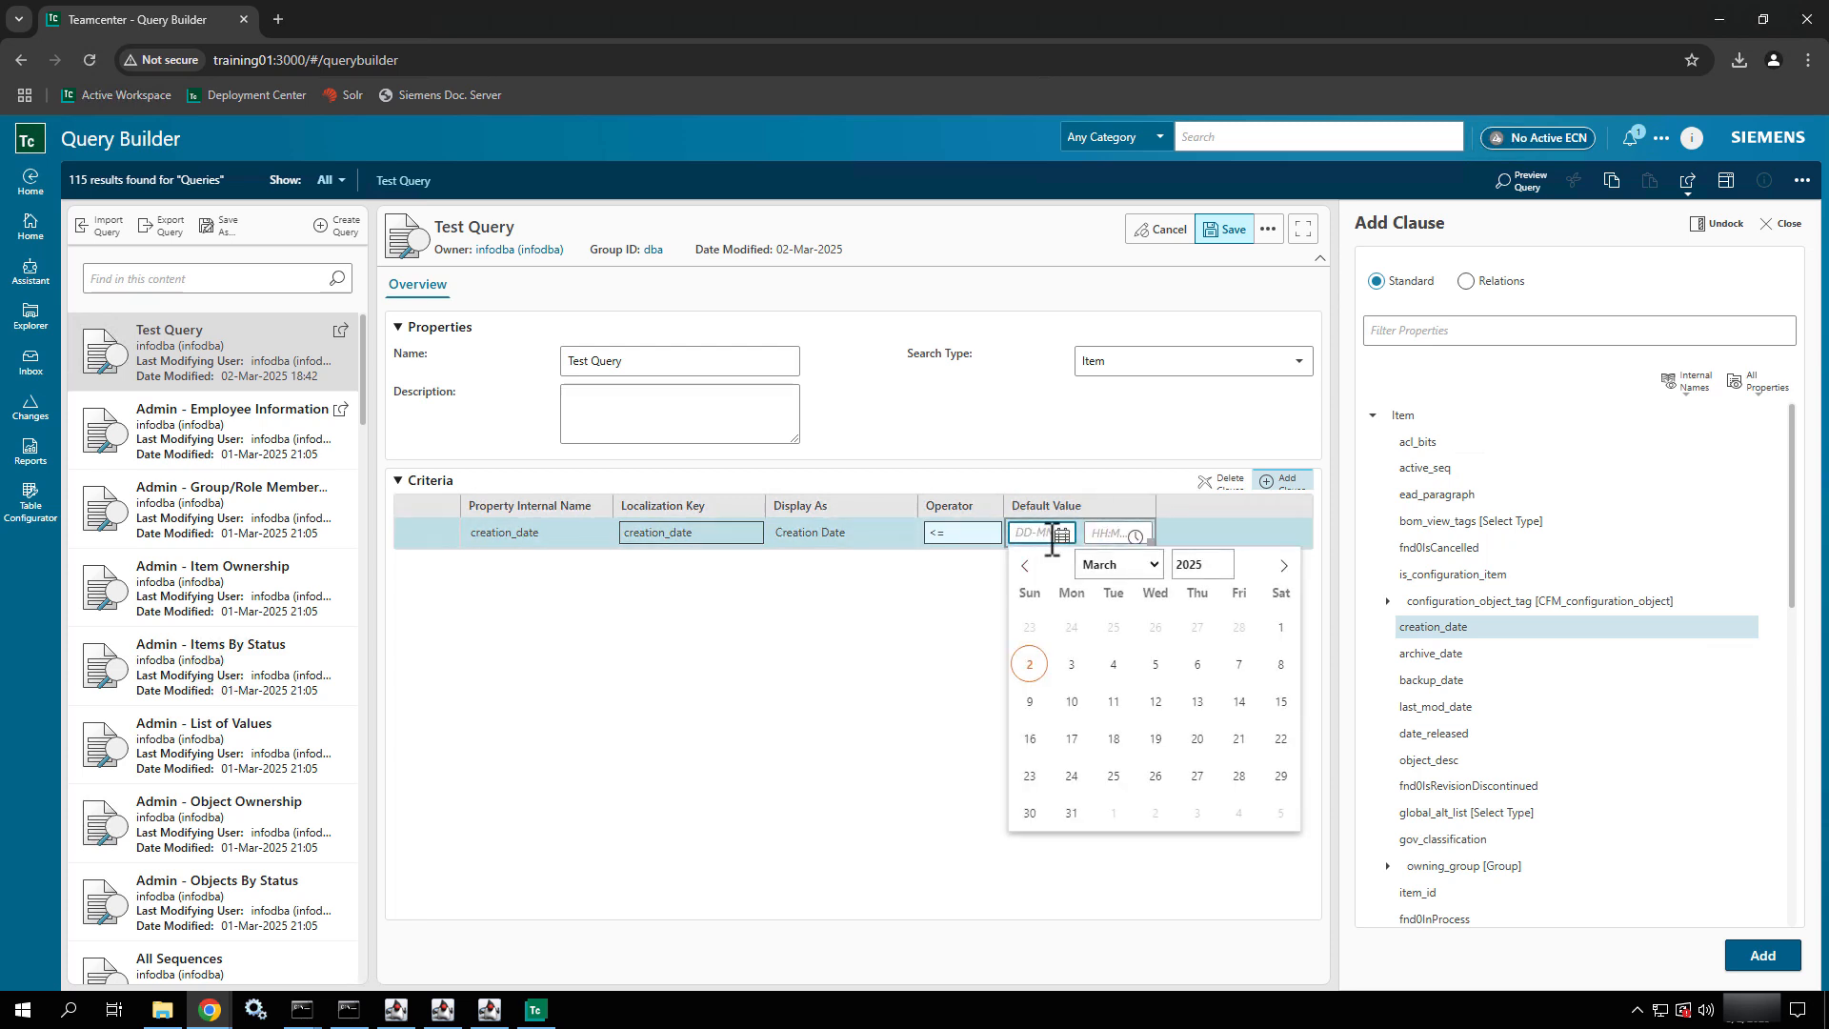
left_click(1275, 634)
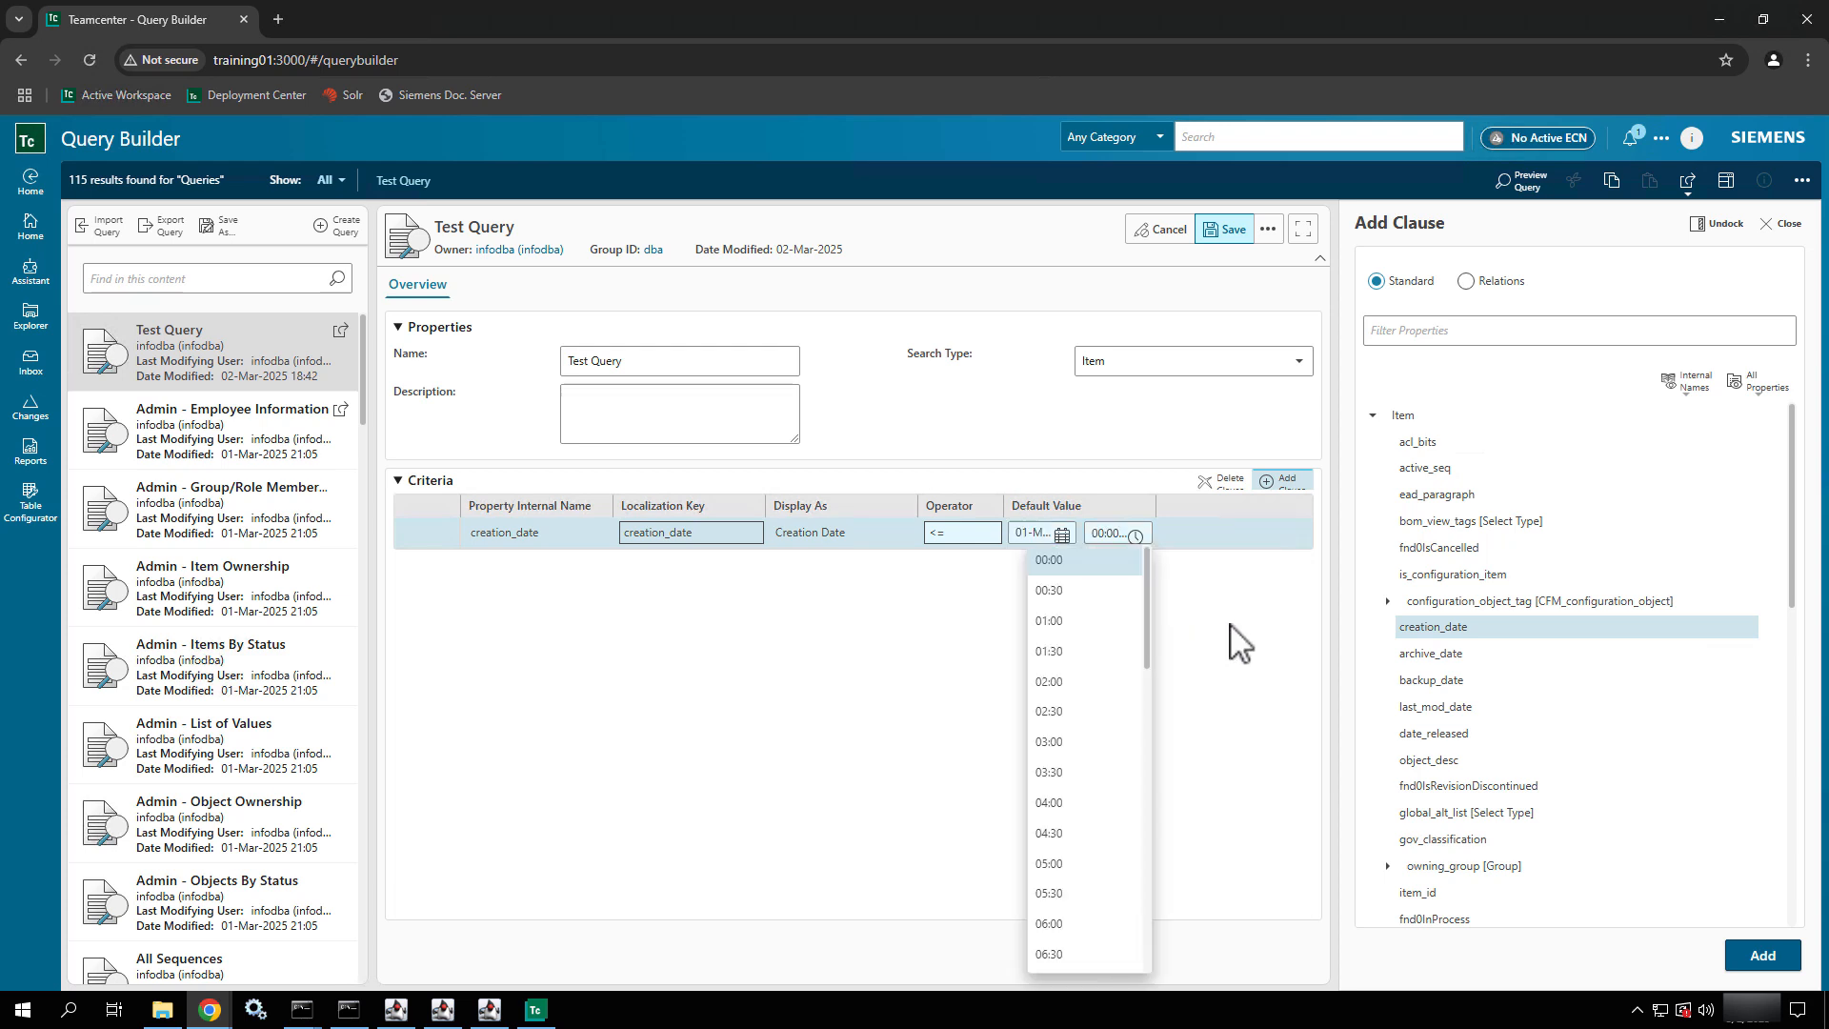
left_click(1238, 643)
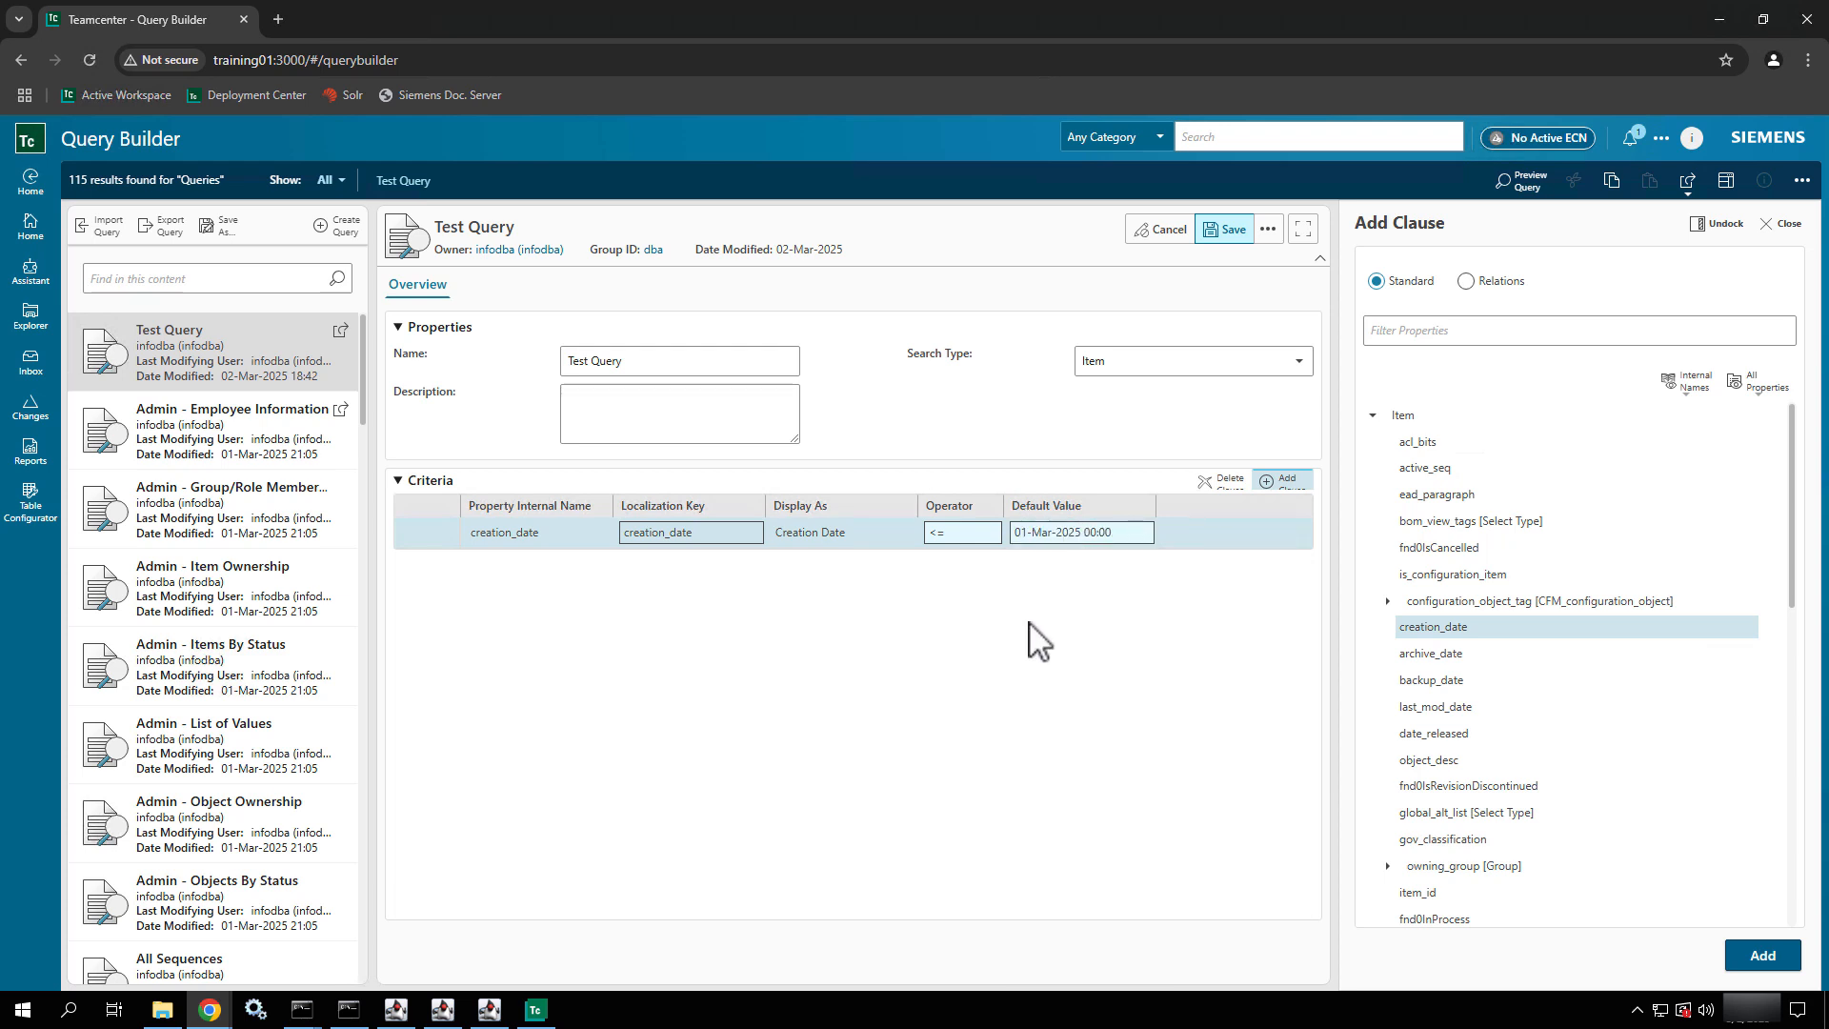
left_click(1783, 229)
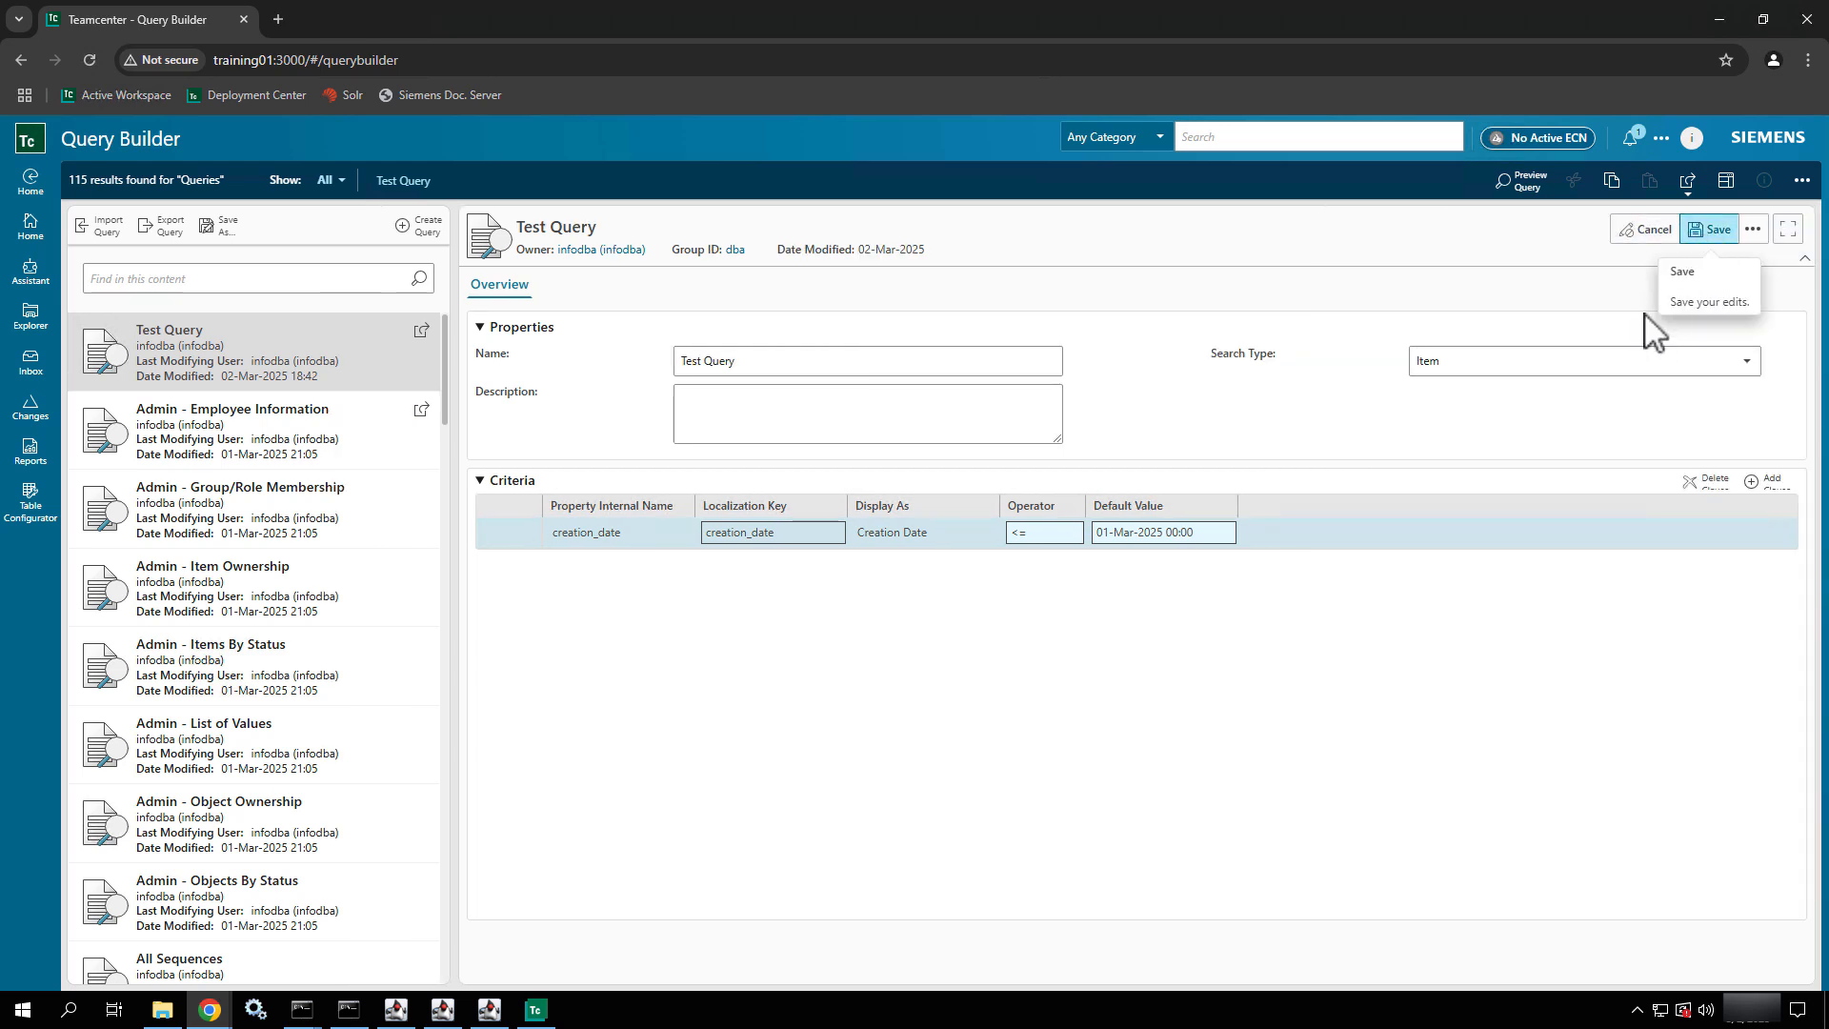
left_click(1729, 238)
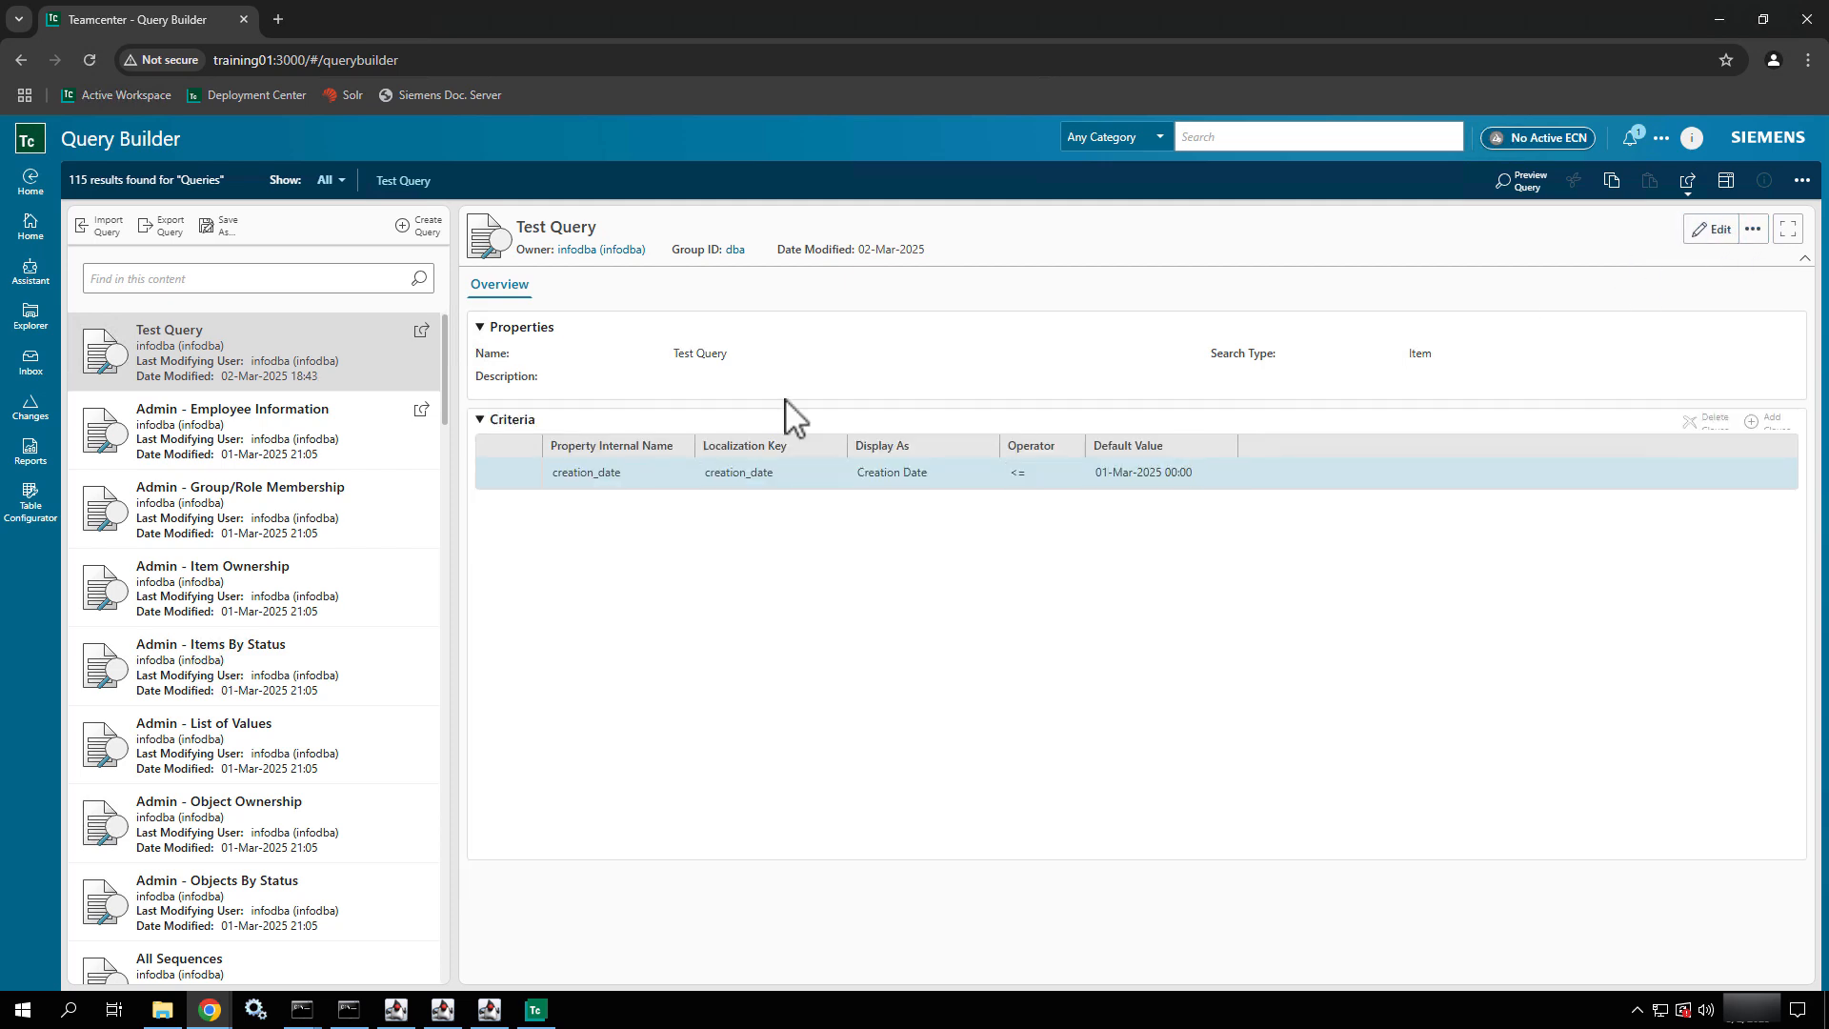
Step: Open Advanced Search, choose Test Query and run it with its default creation date
left_click(1243, 141)
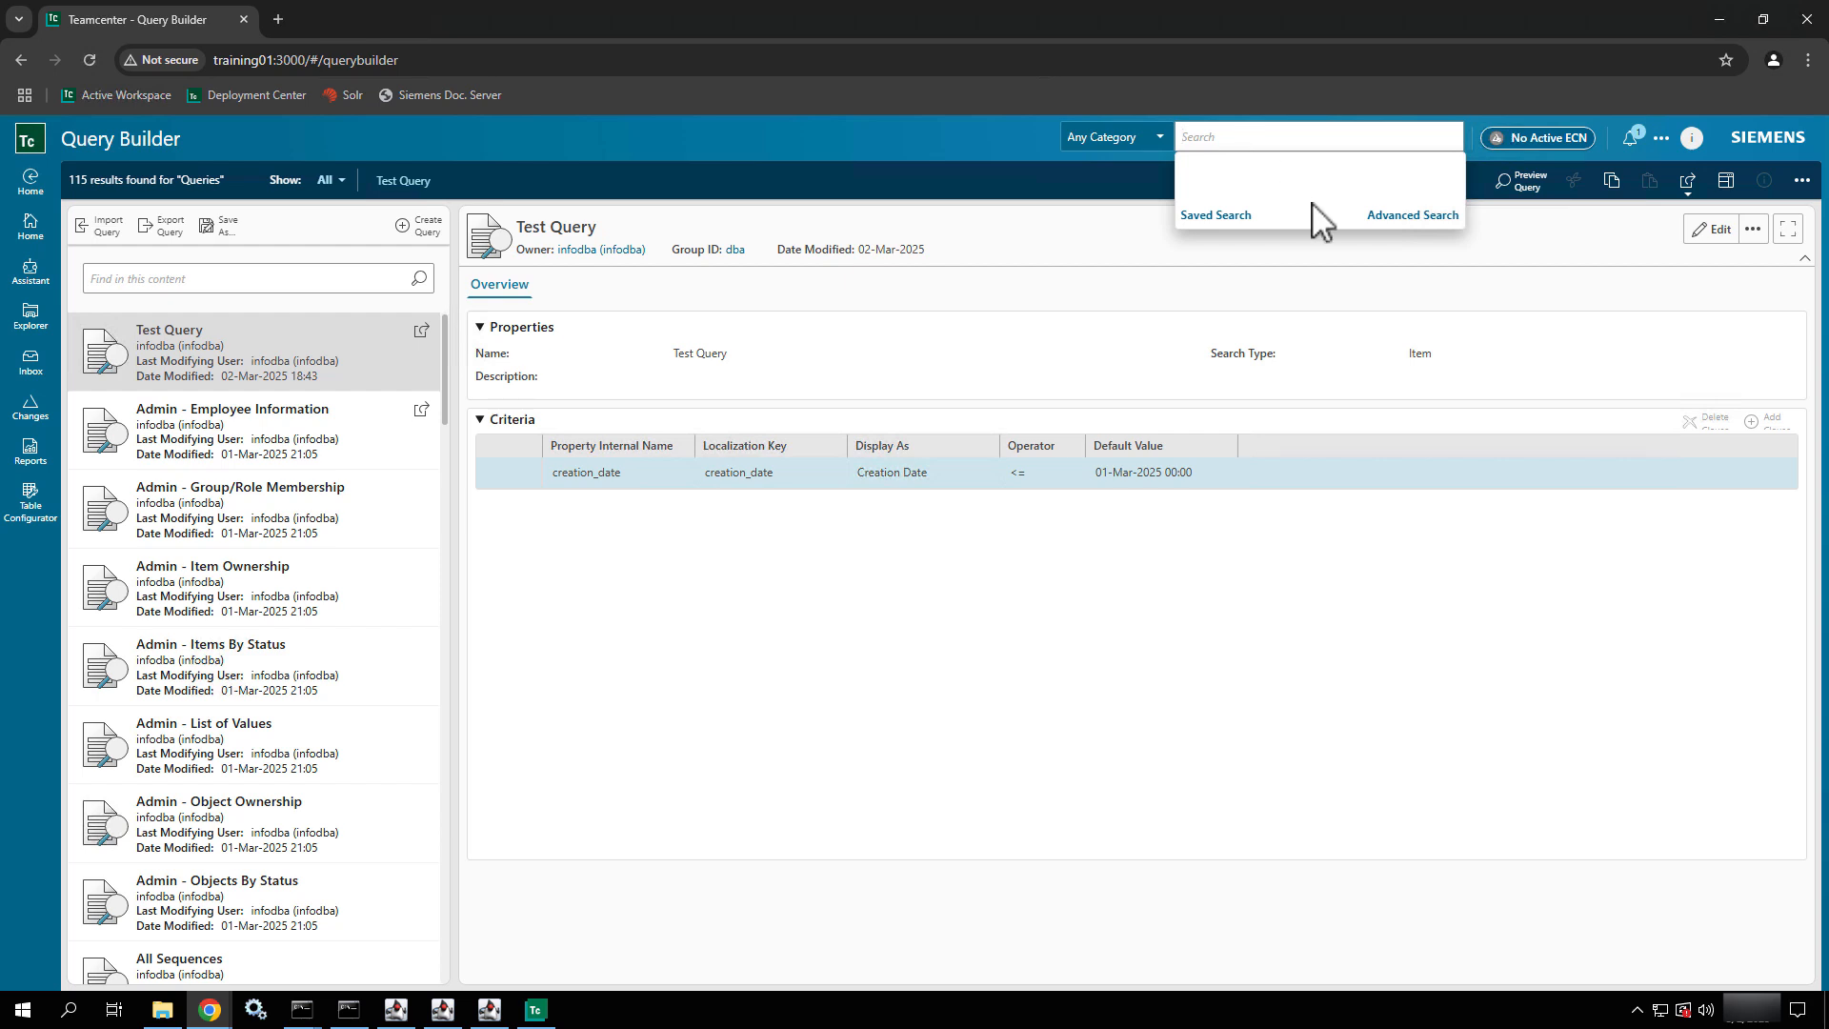
left_click(1428, 218)
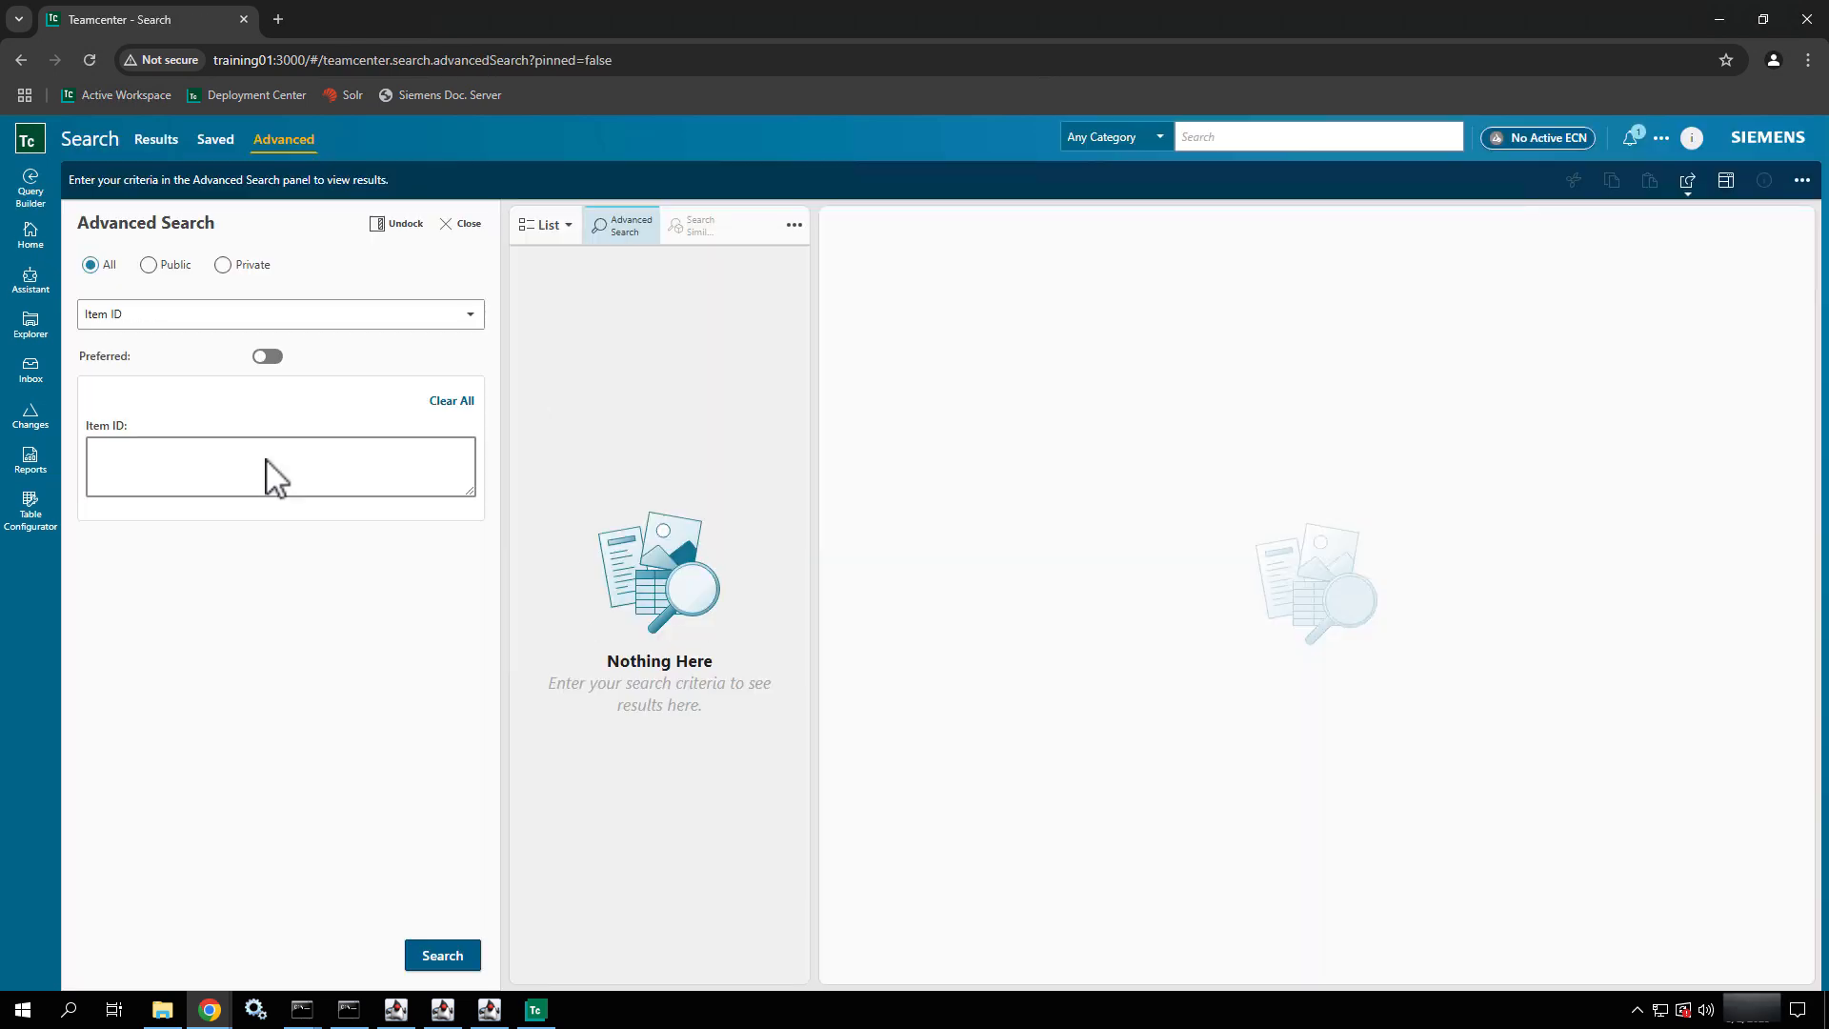
left_click(233, 318)
left_click(232, 318)
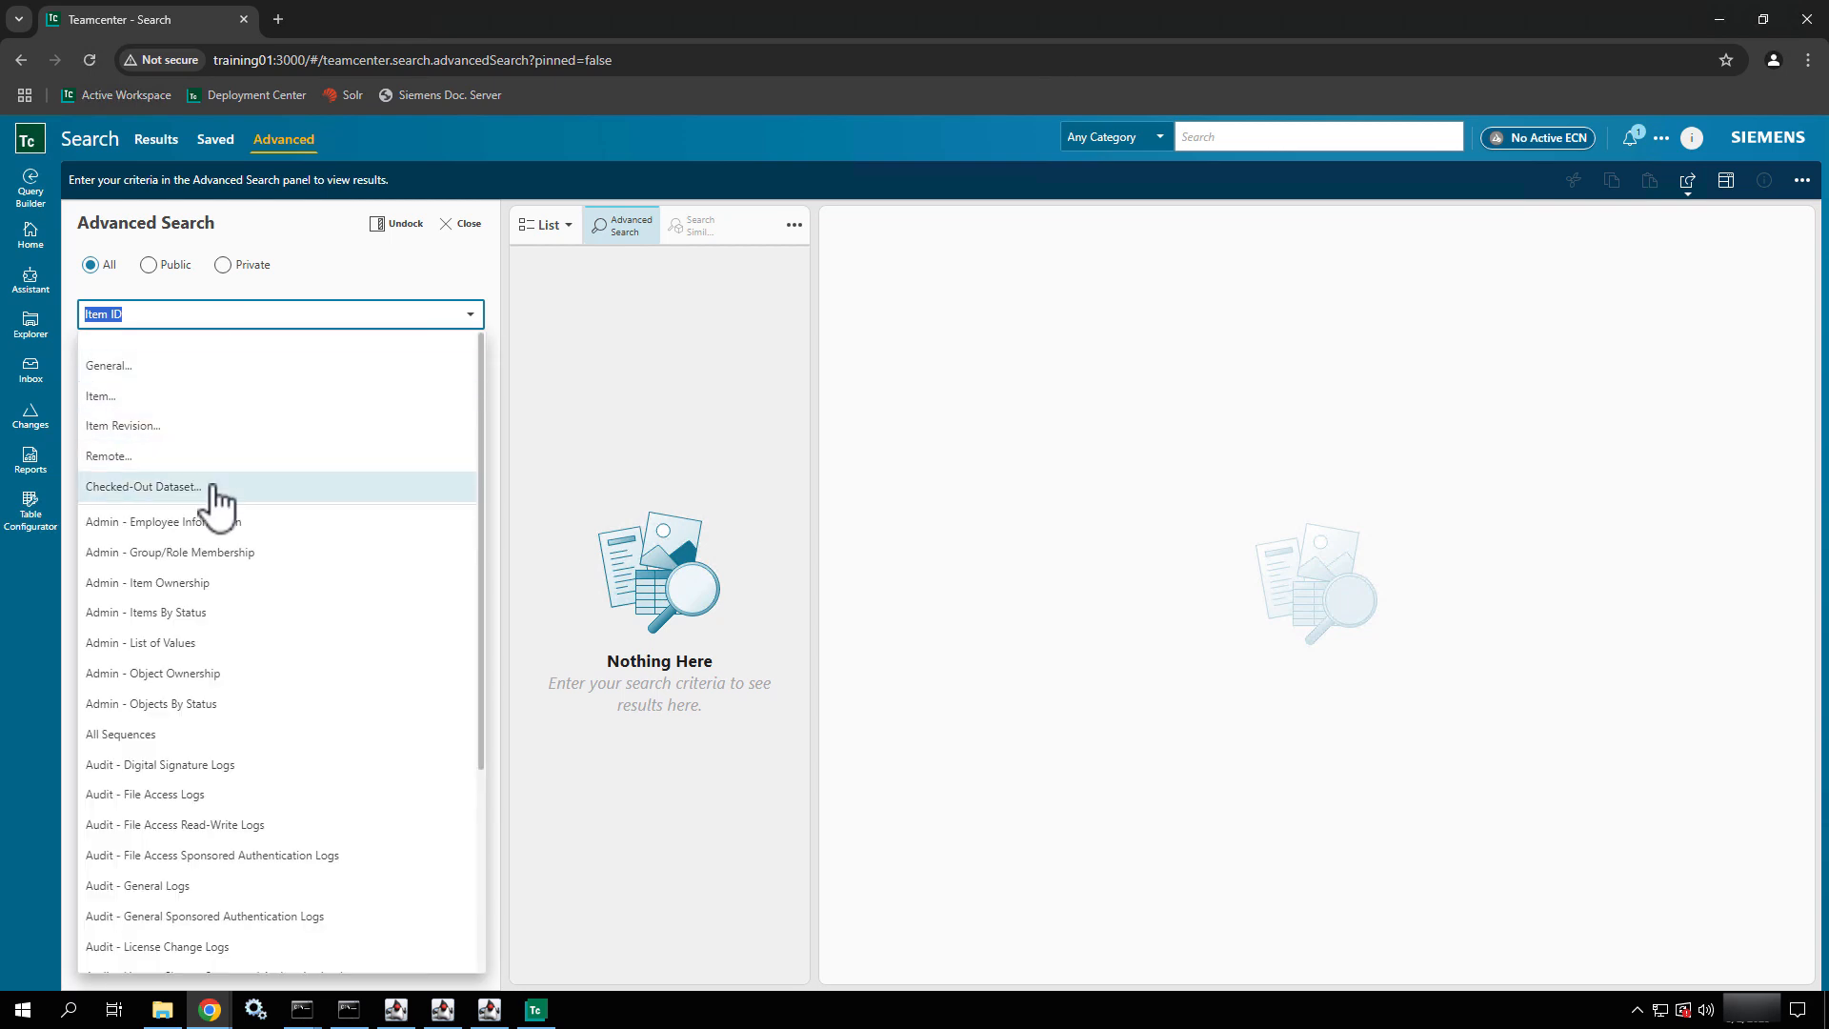
scroll(215, 503, "down", 3)
scroll(215, 503, "down", 6)
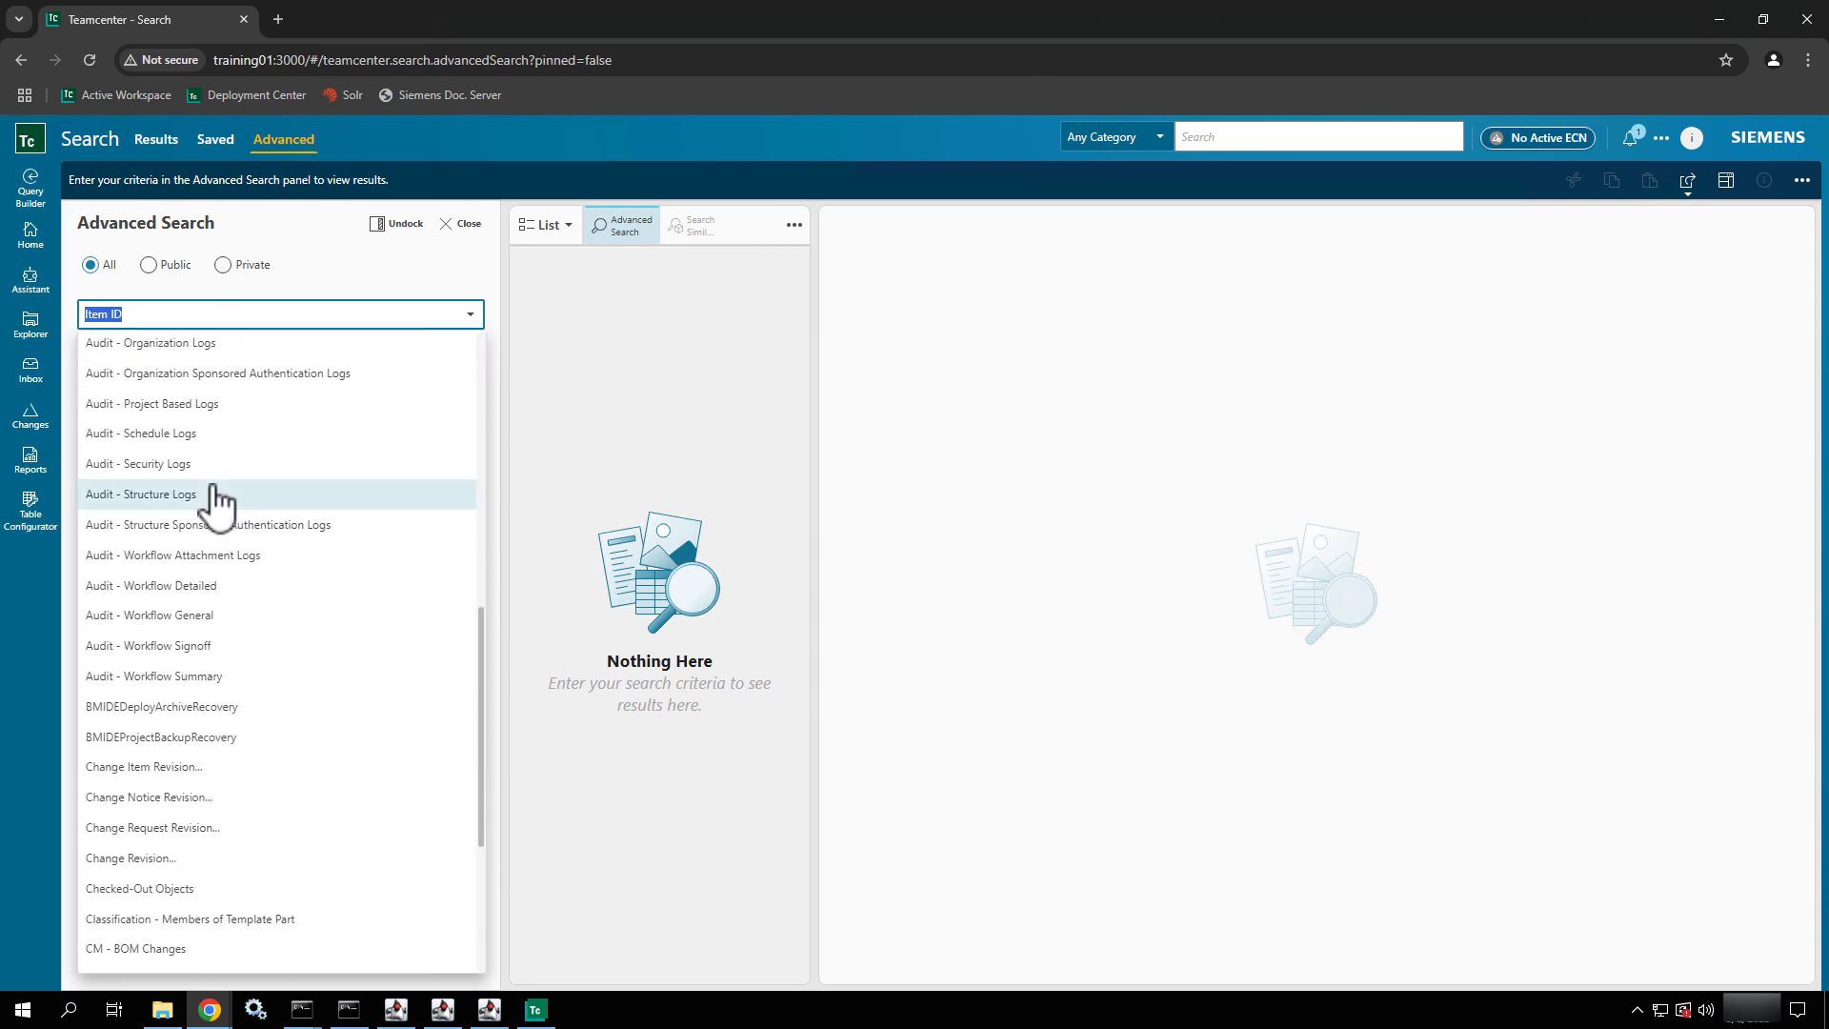
type("Test Query")
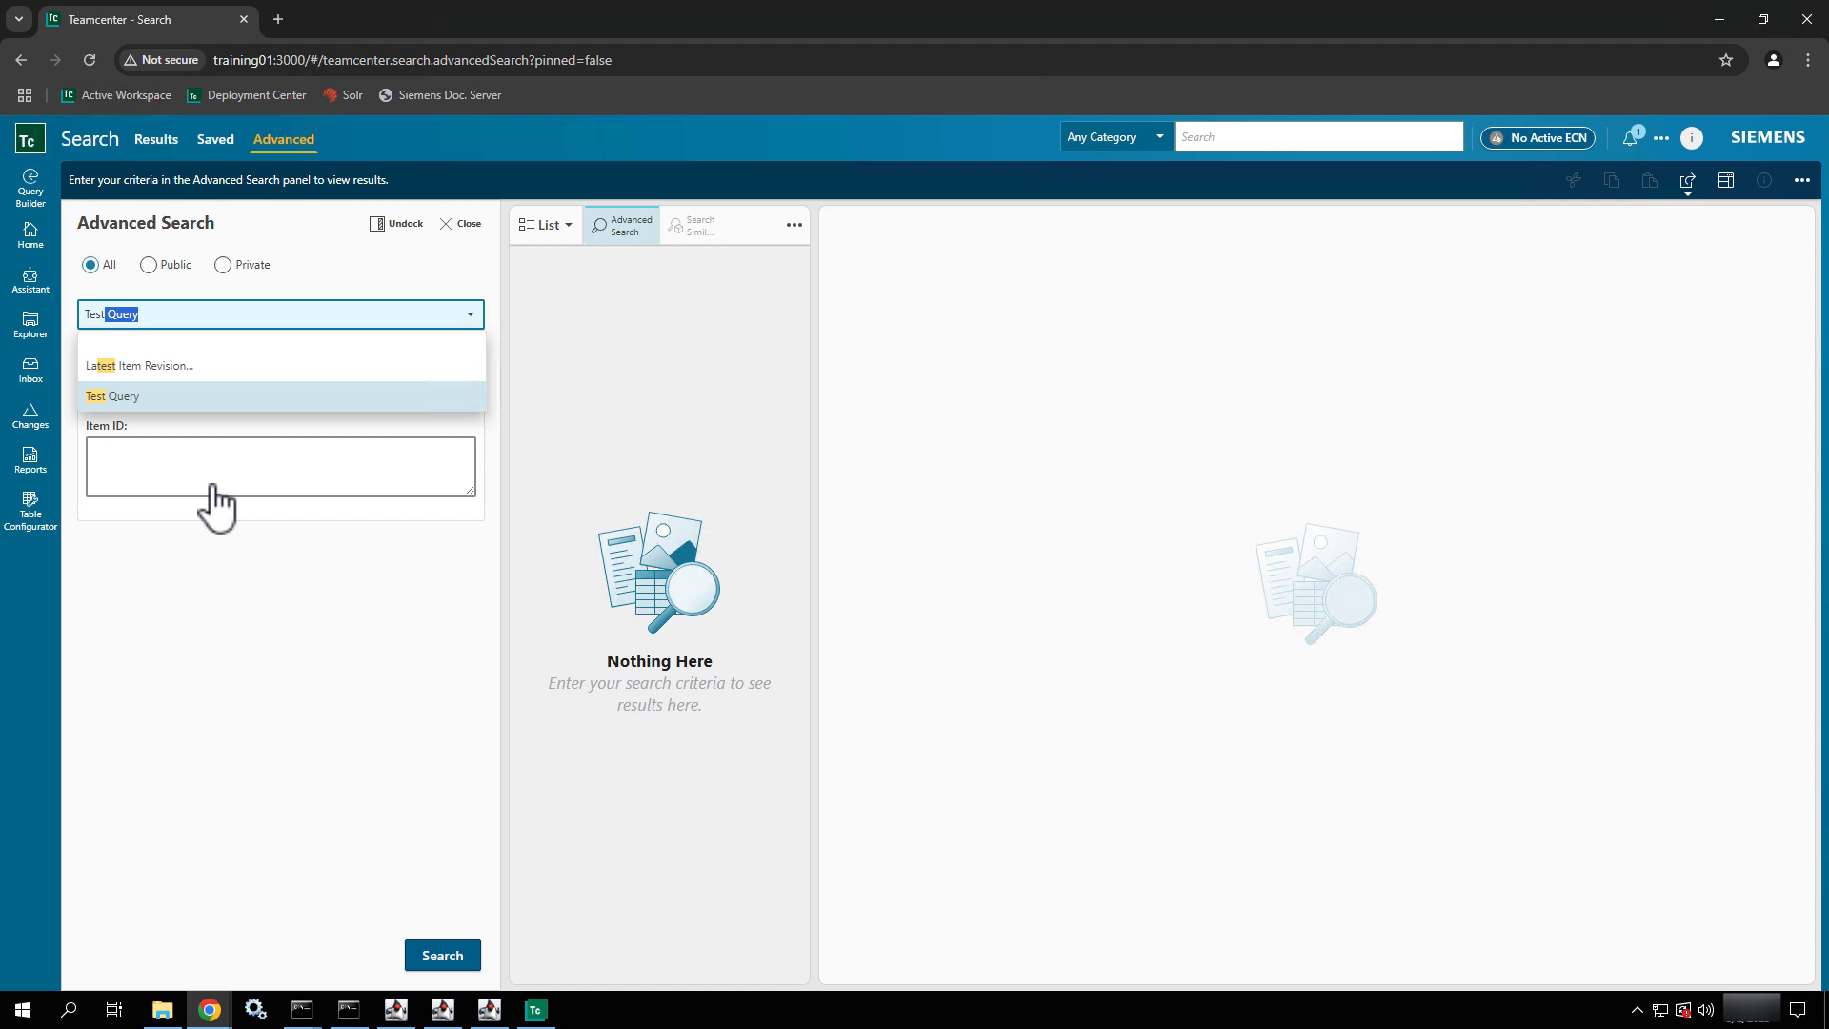
type("t")
left_click(214, 395)
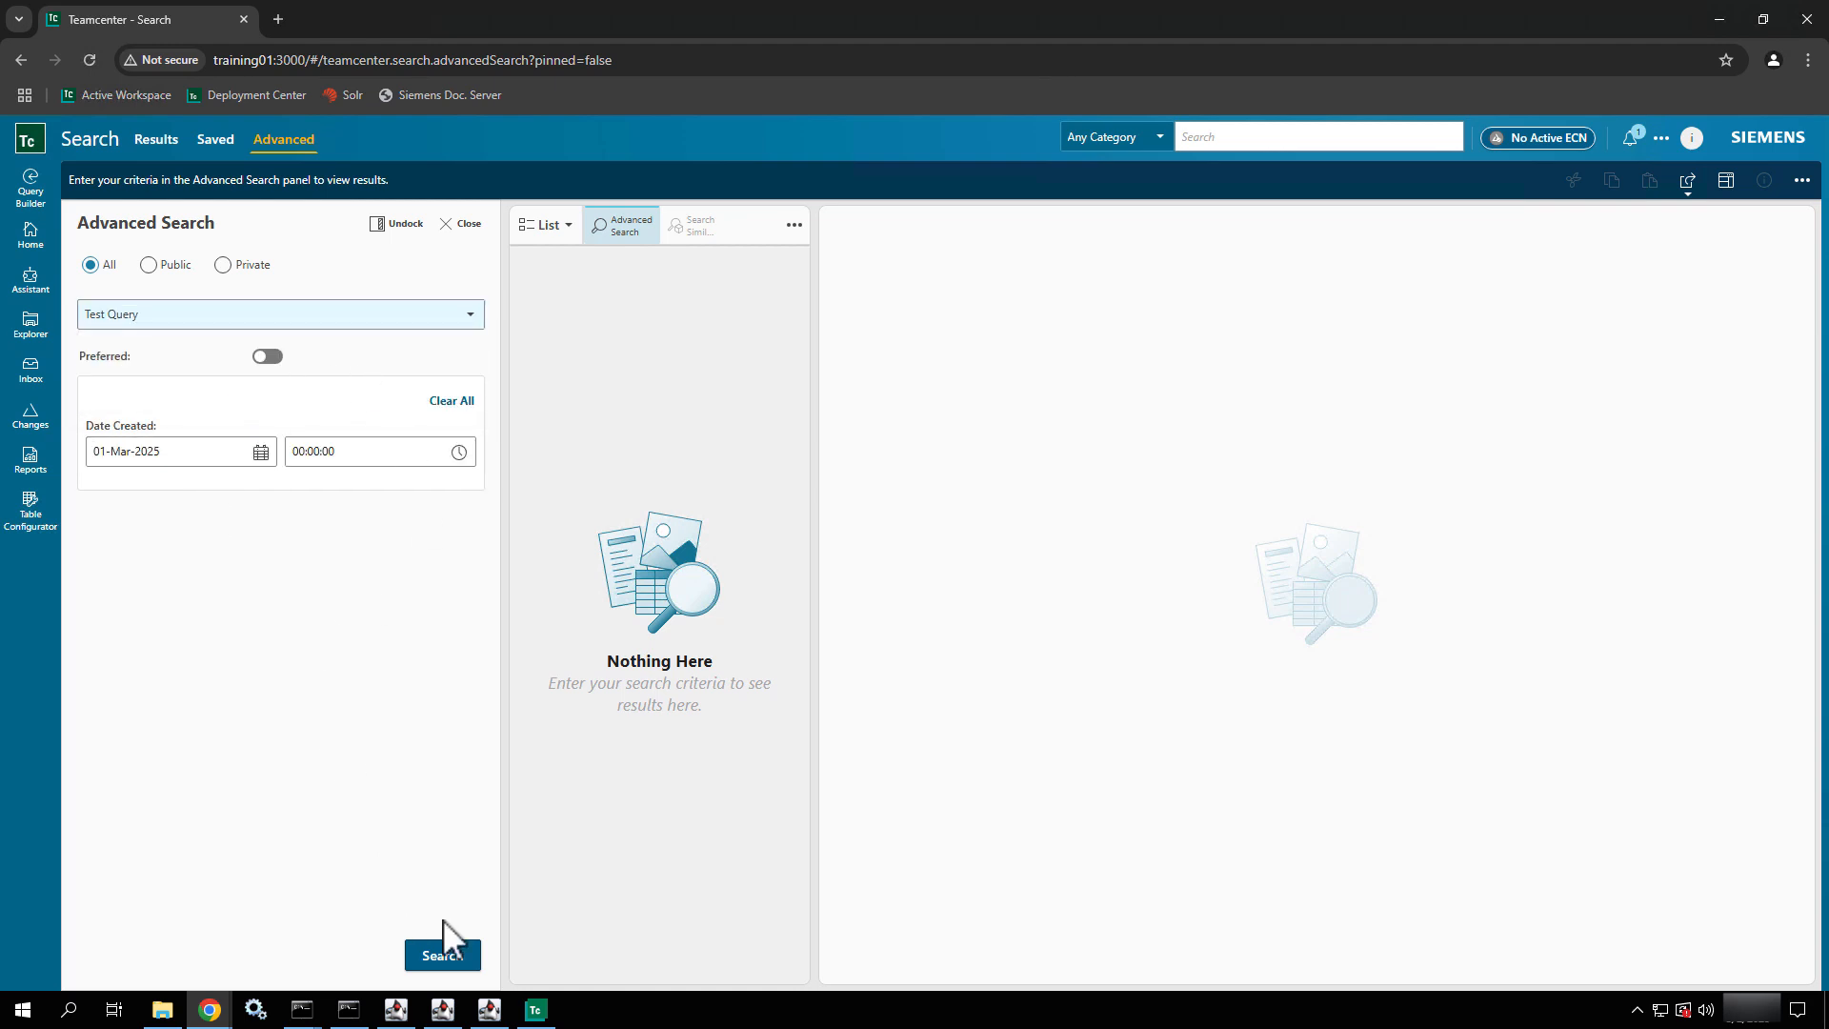
left_click(443, 955)
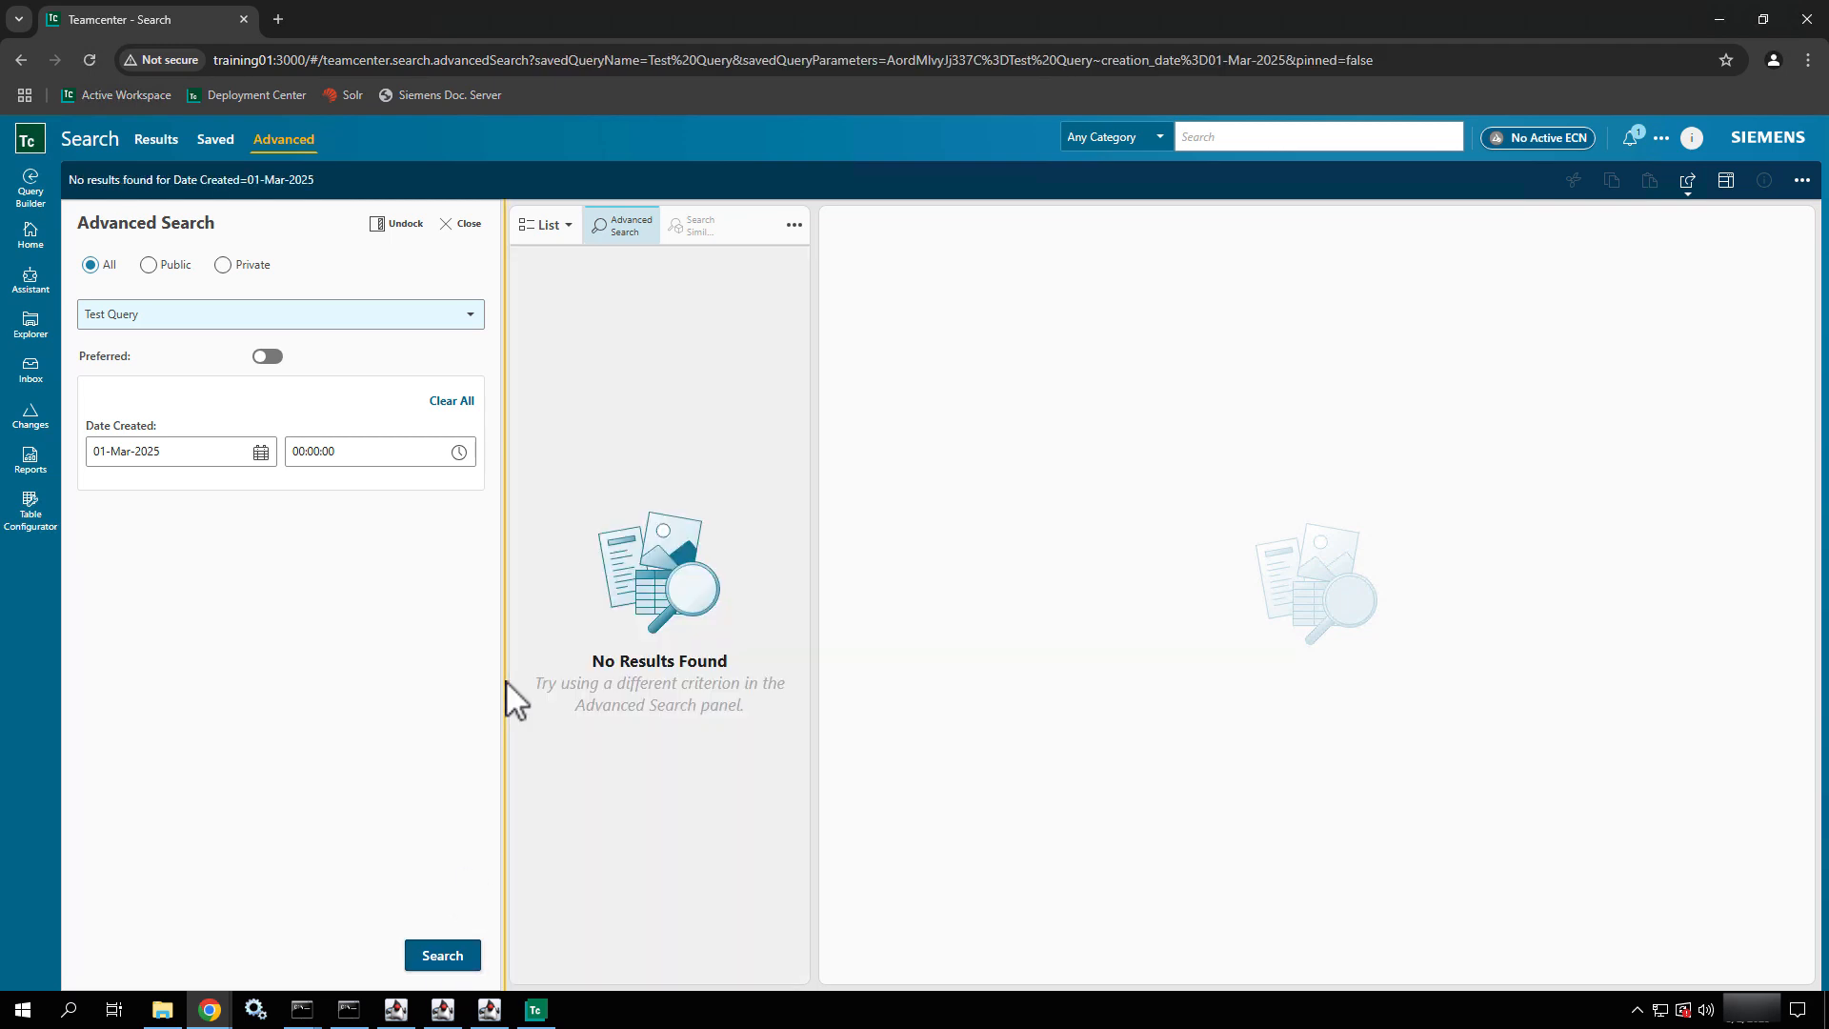
Step: Rerun Test Query with Date Created set to 02-Mar-2025 00:00 and look through the list of found items
left_click(262, 455)
left_click(106, 588)
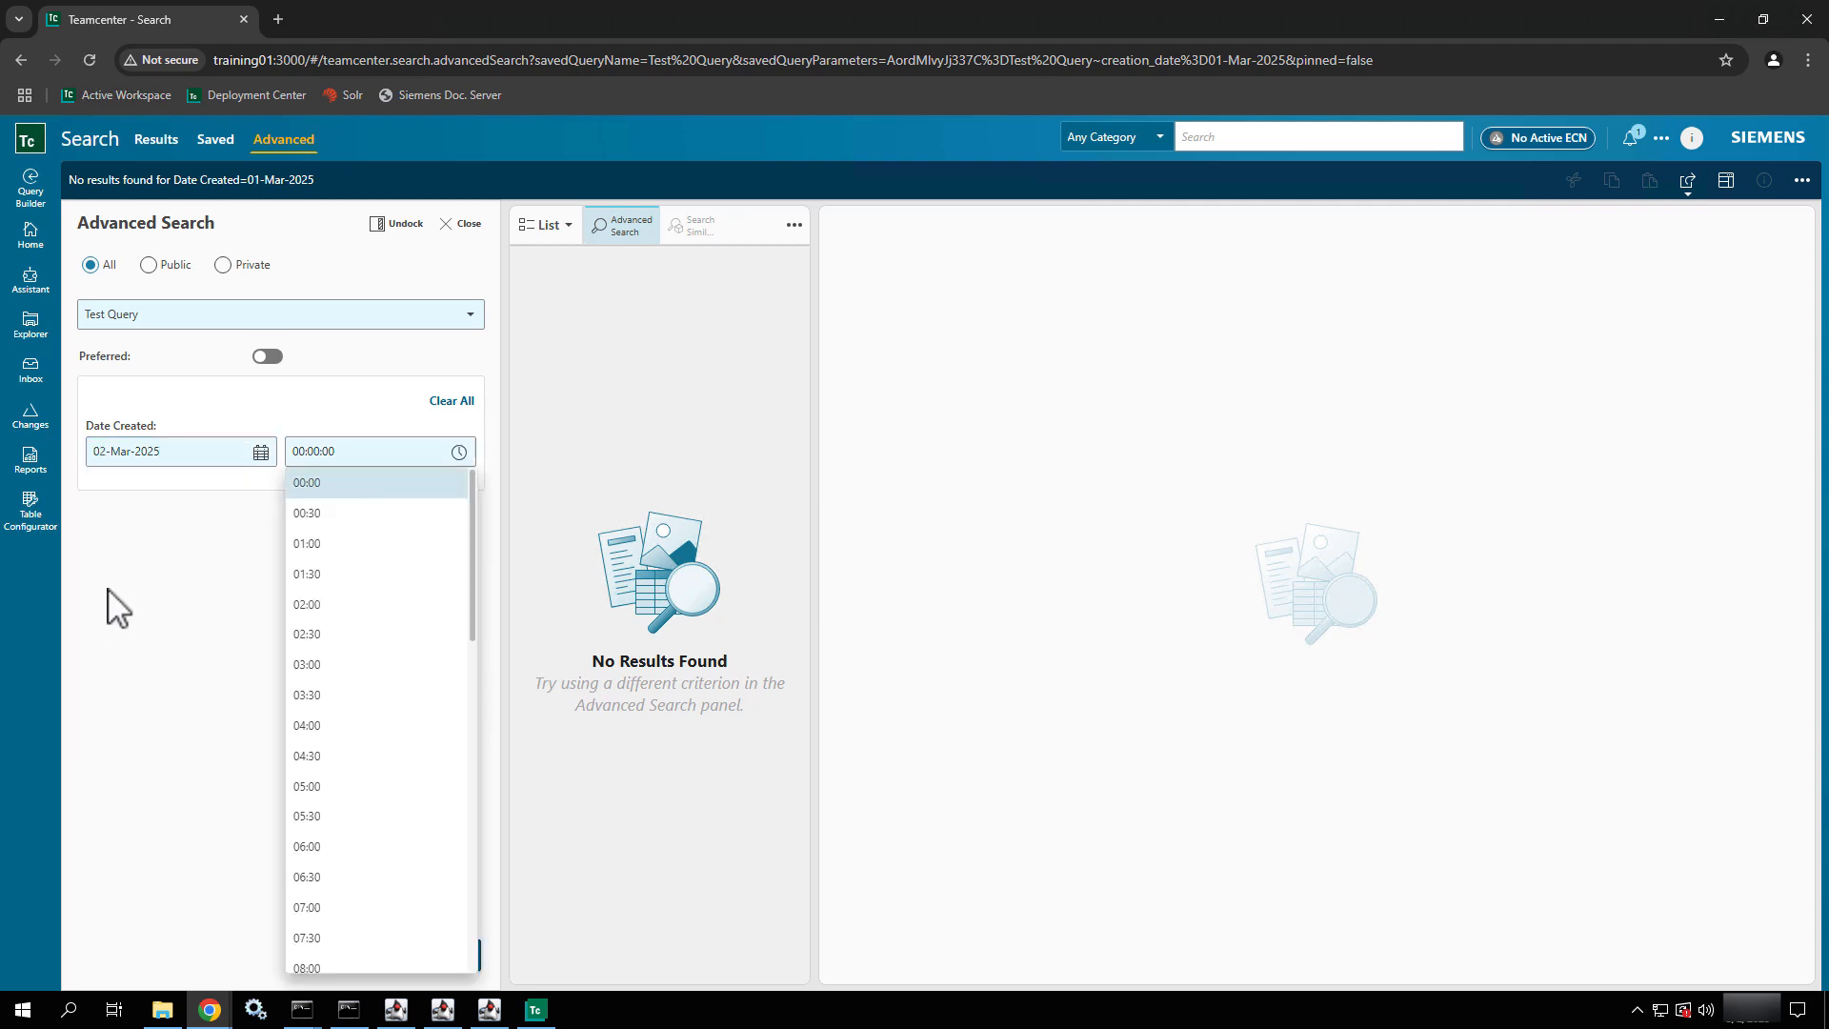
left_click(106, 724)
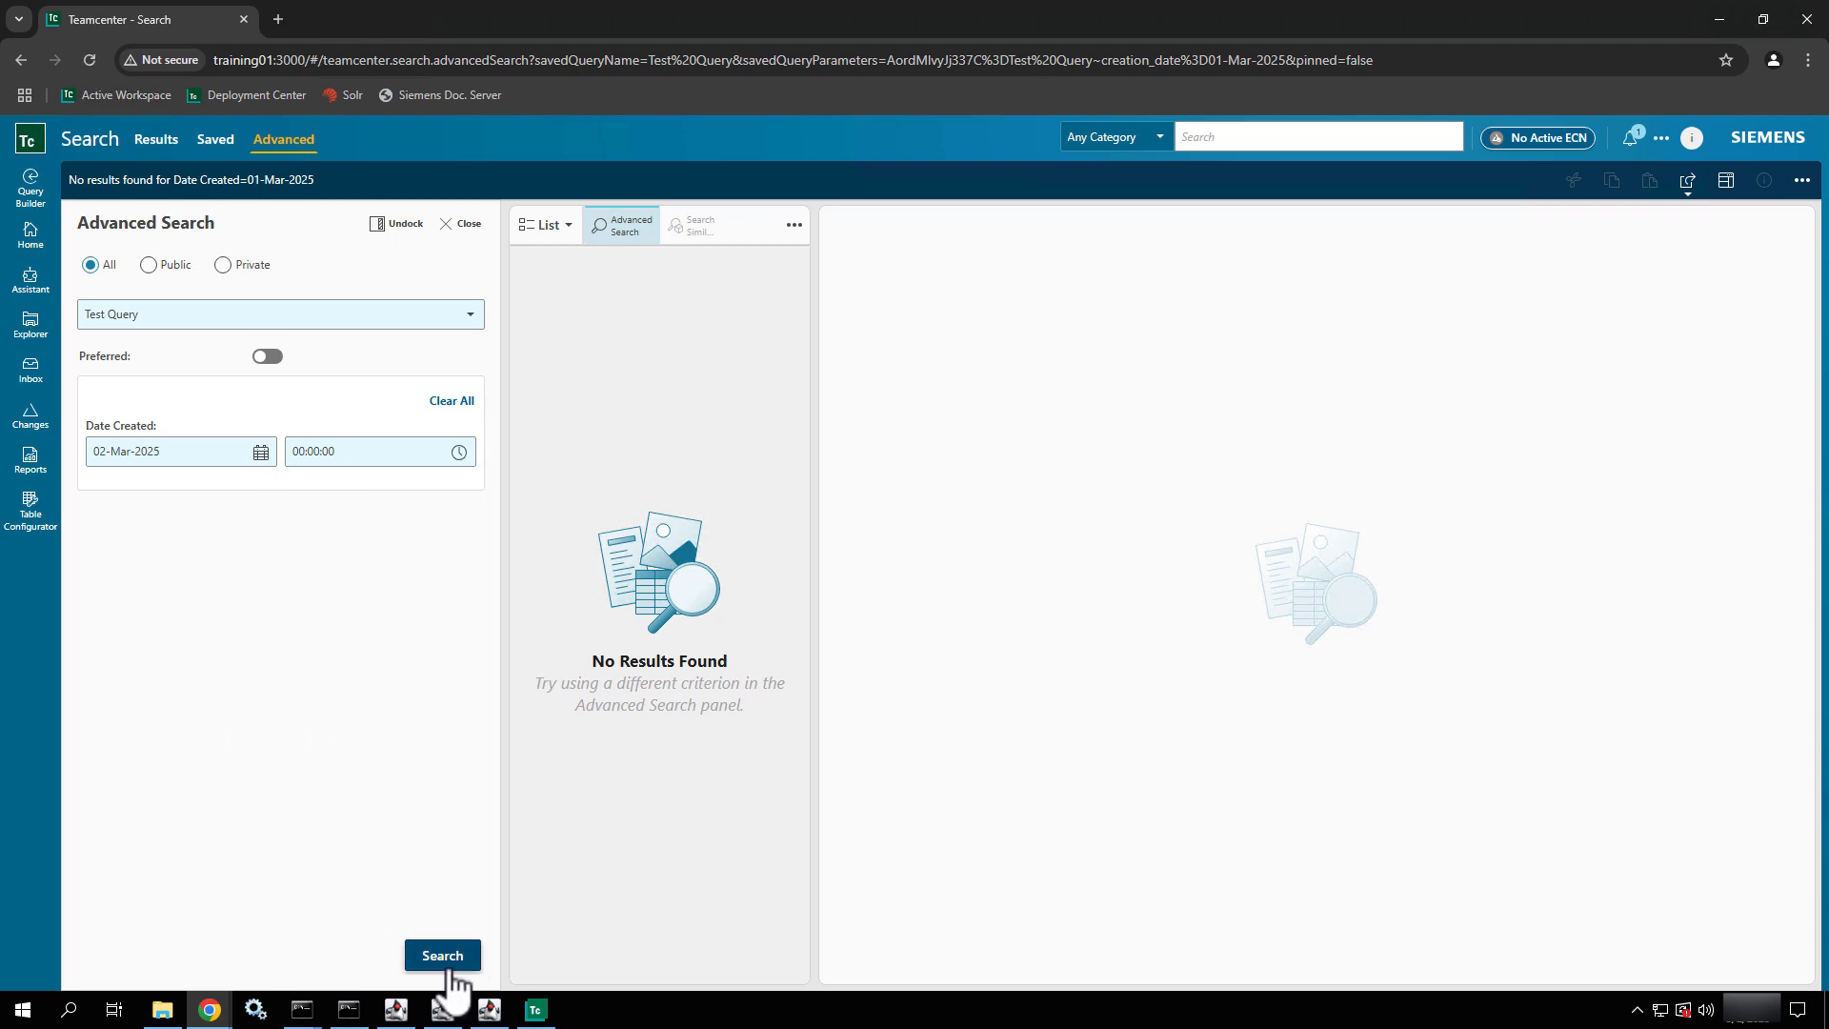
left_click(452, 970)
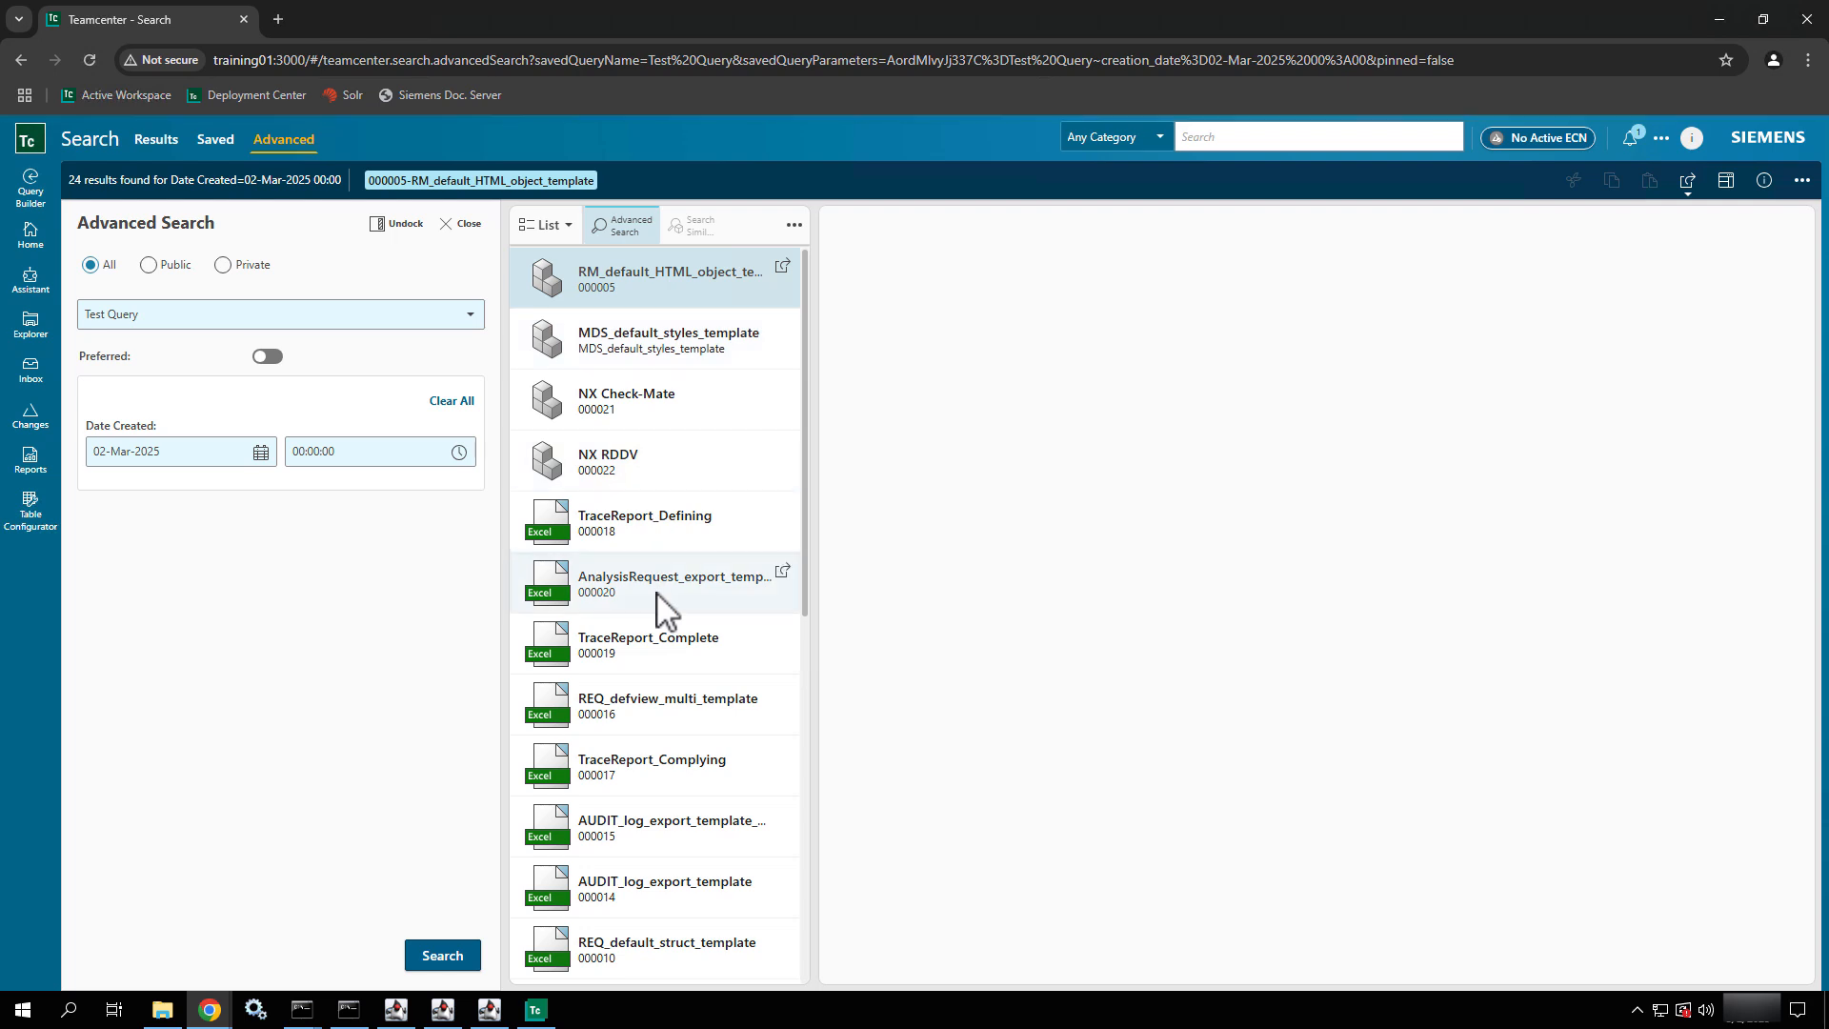
scroll(663, 605, "down", 8)
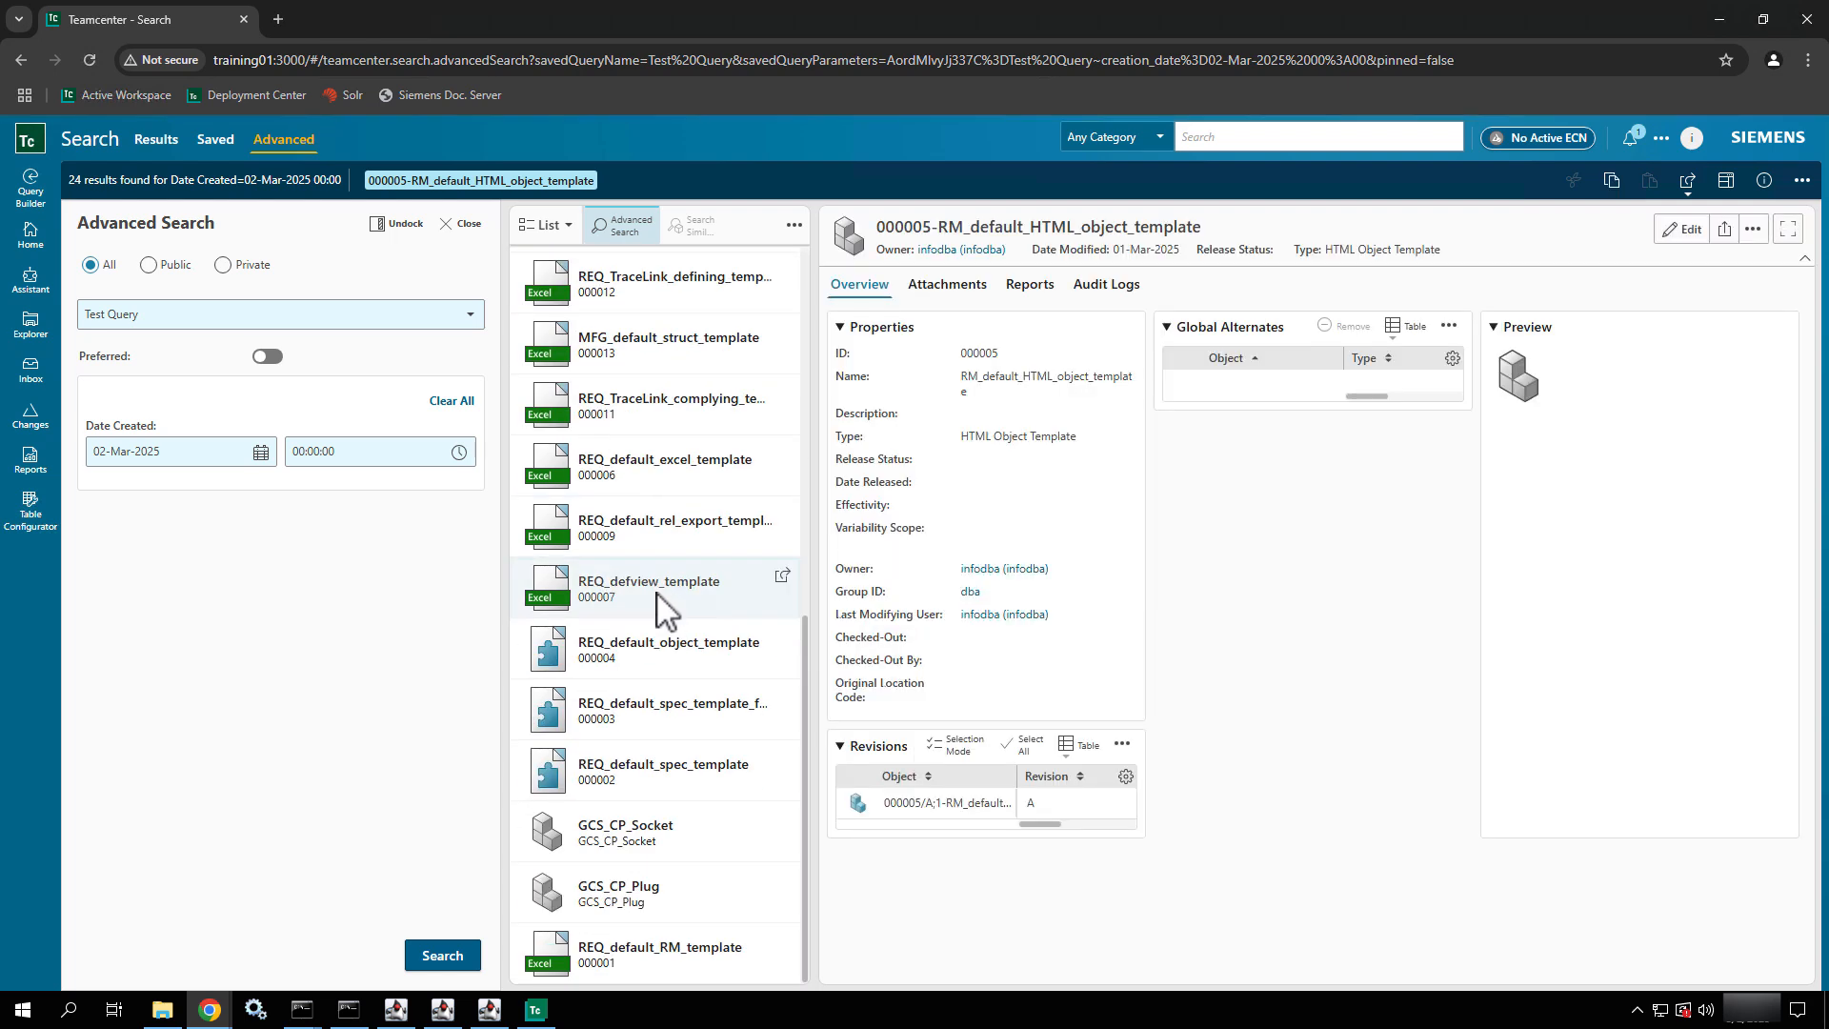
scroll(664, 605, "up", 10)
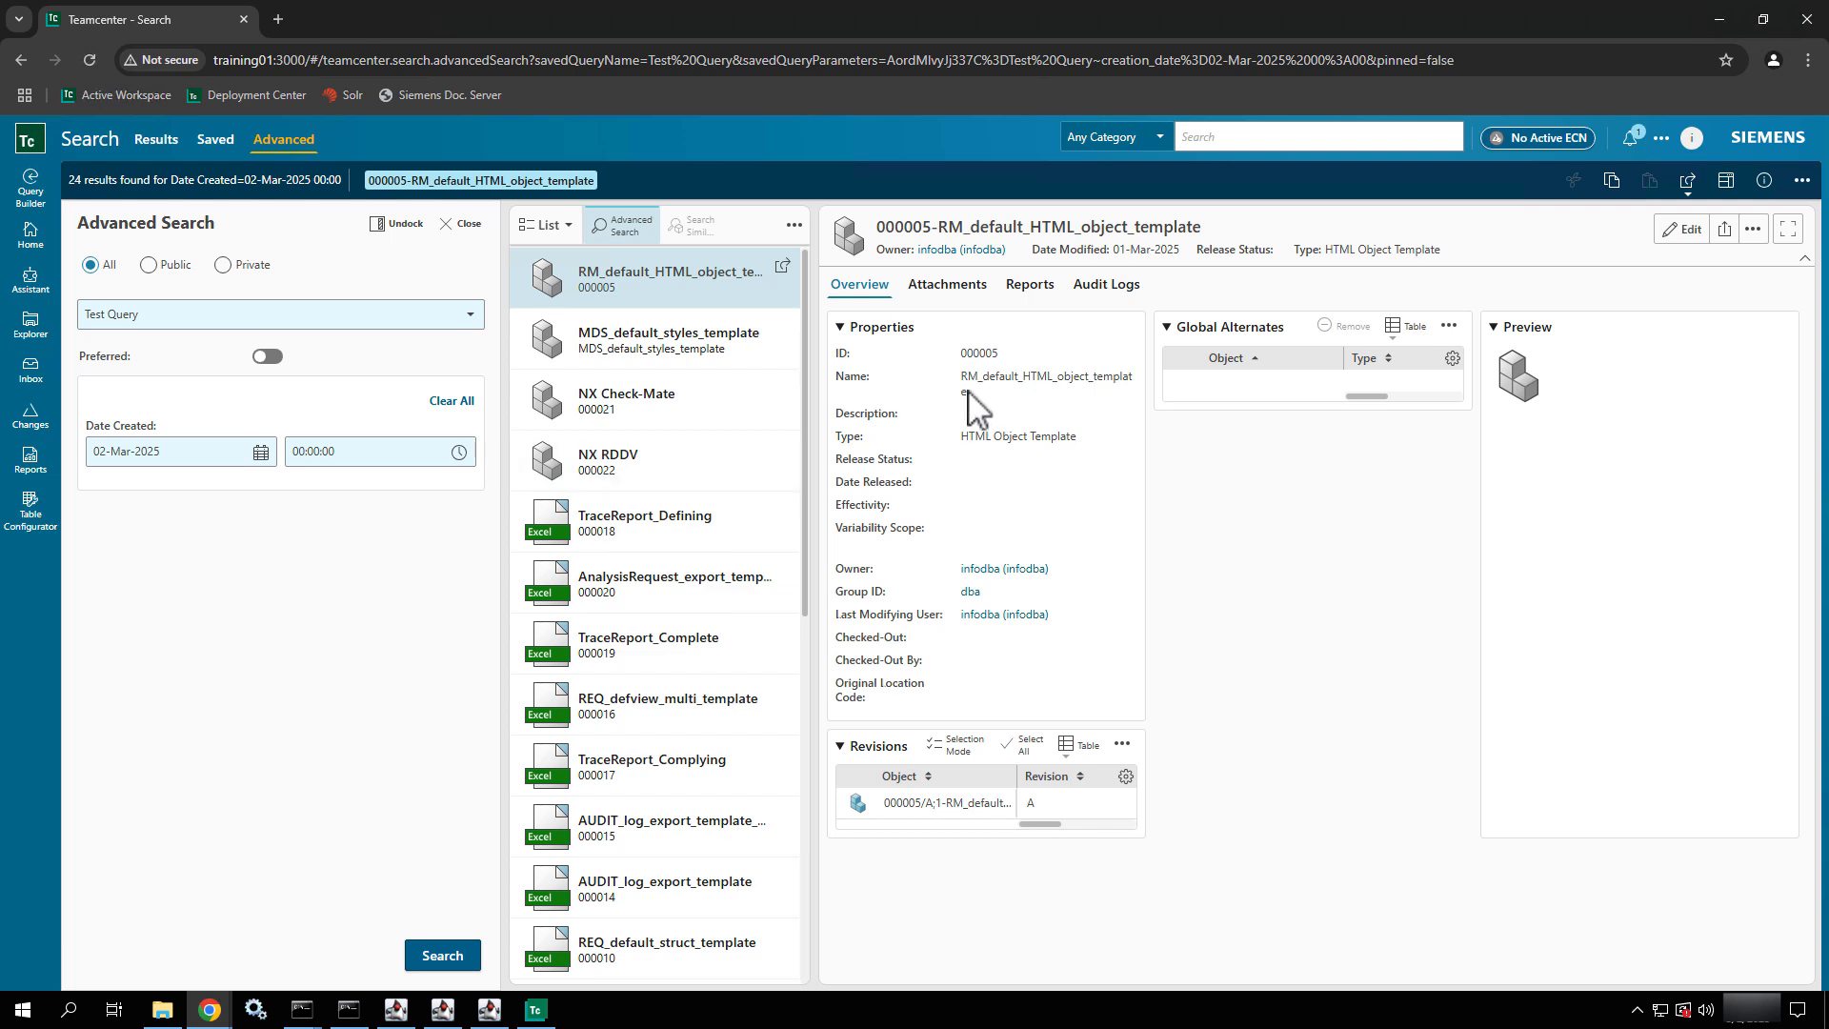
left_click(1337, 136)
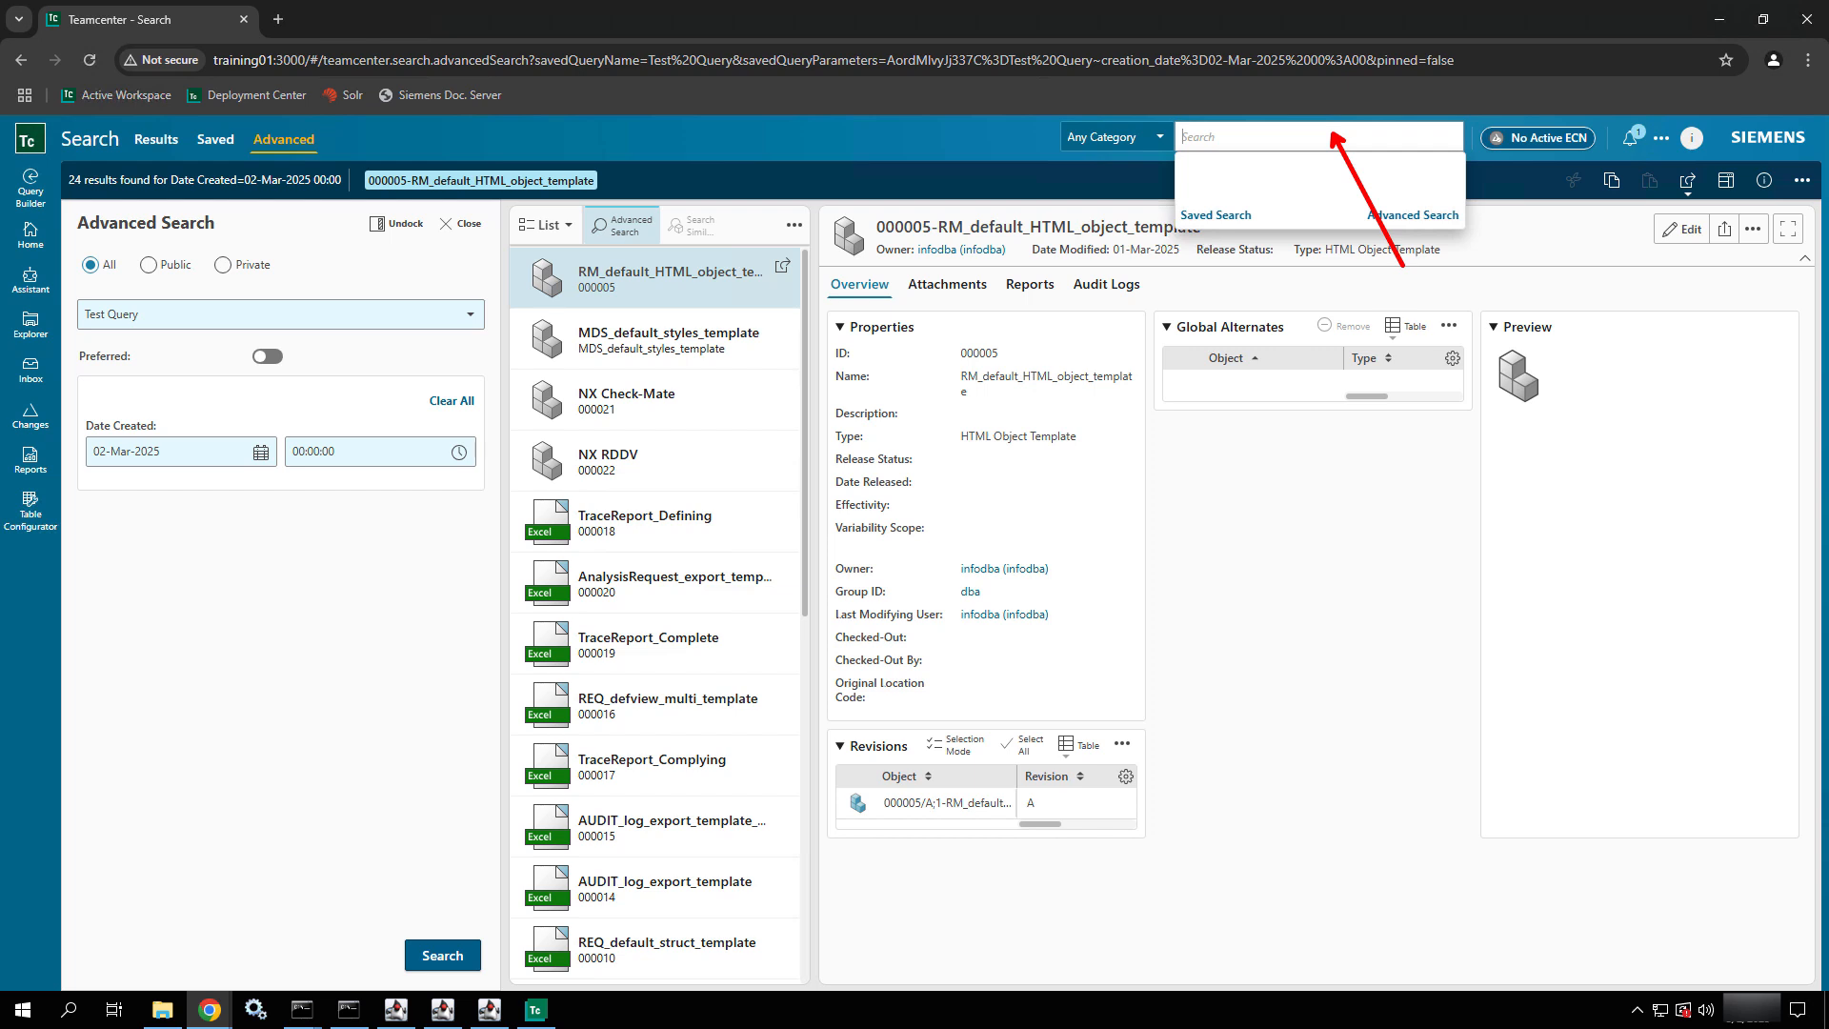
key("Escape")
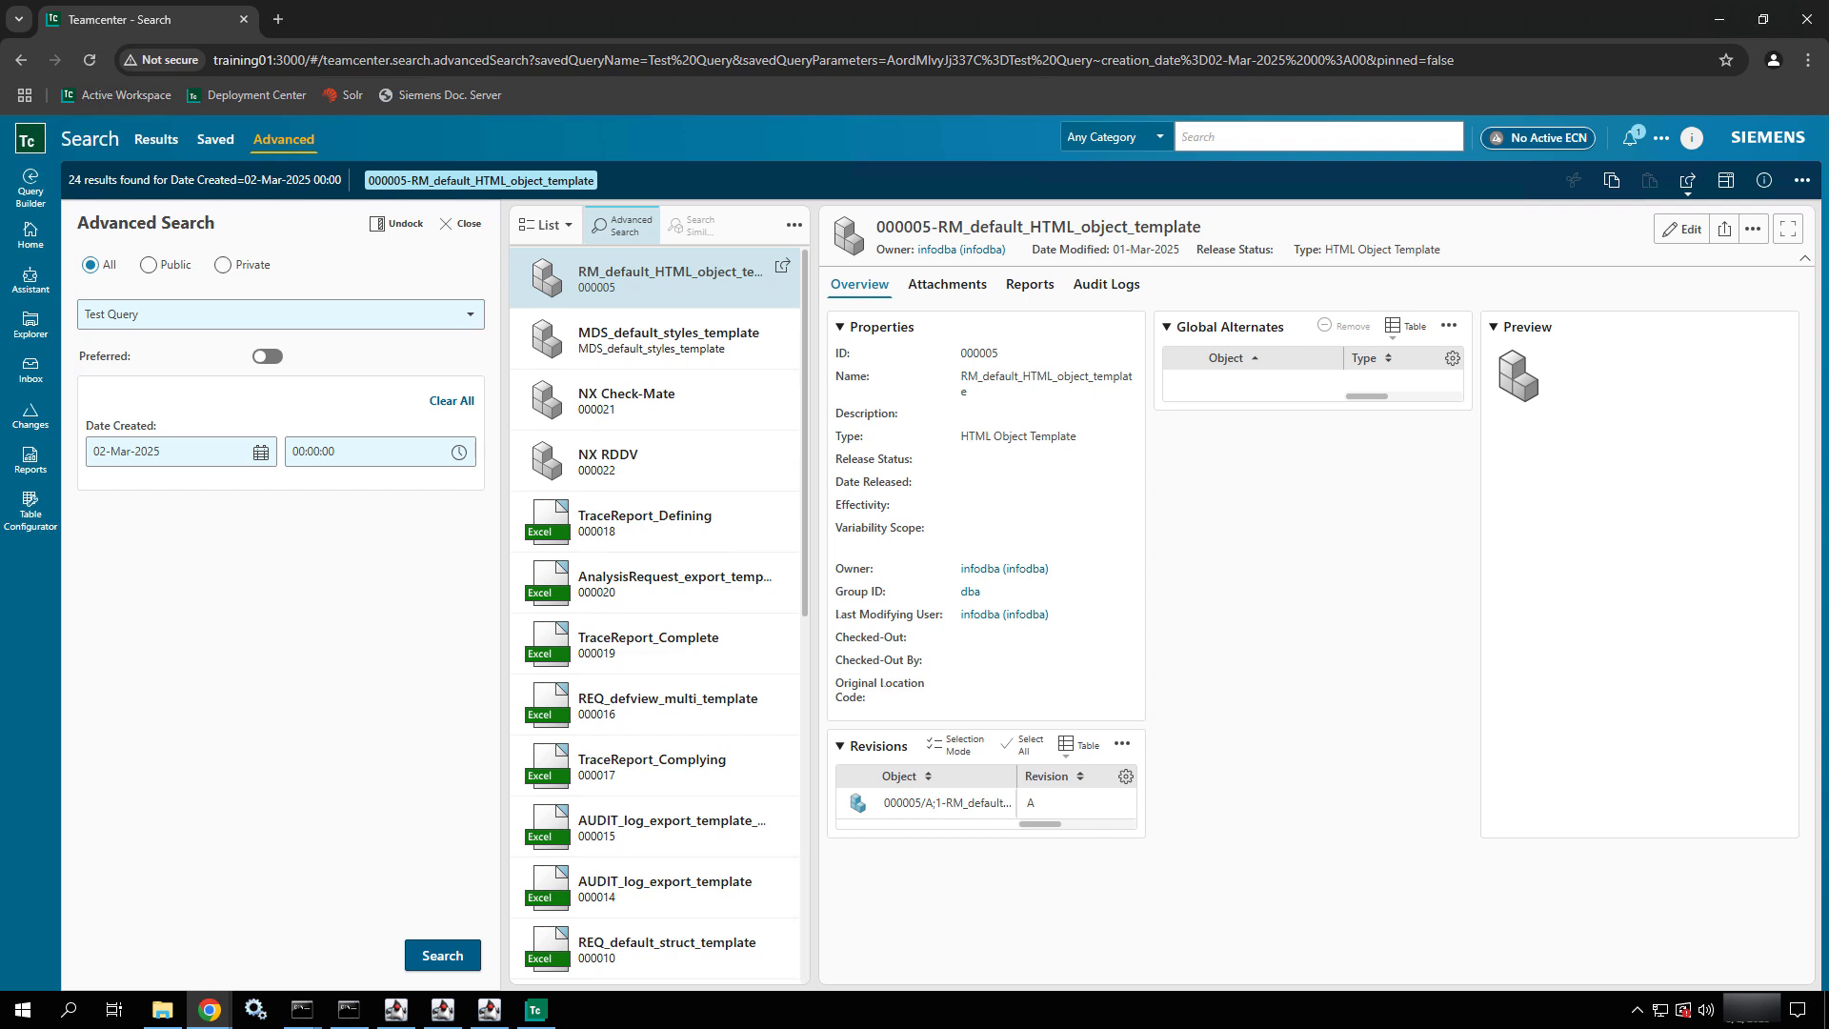
type("itemrevisi")
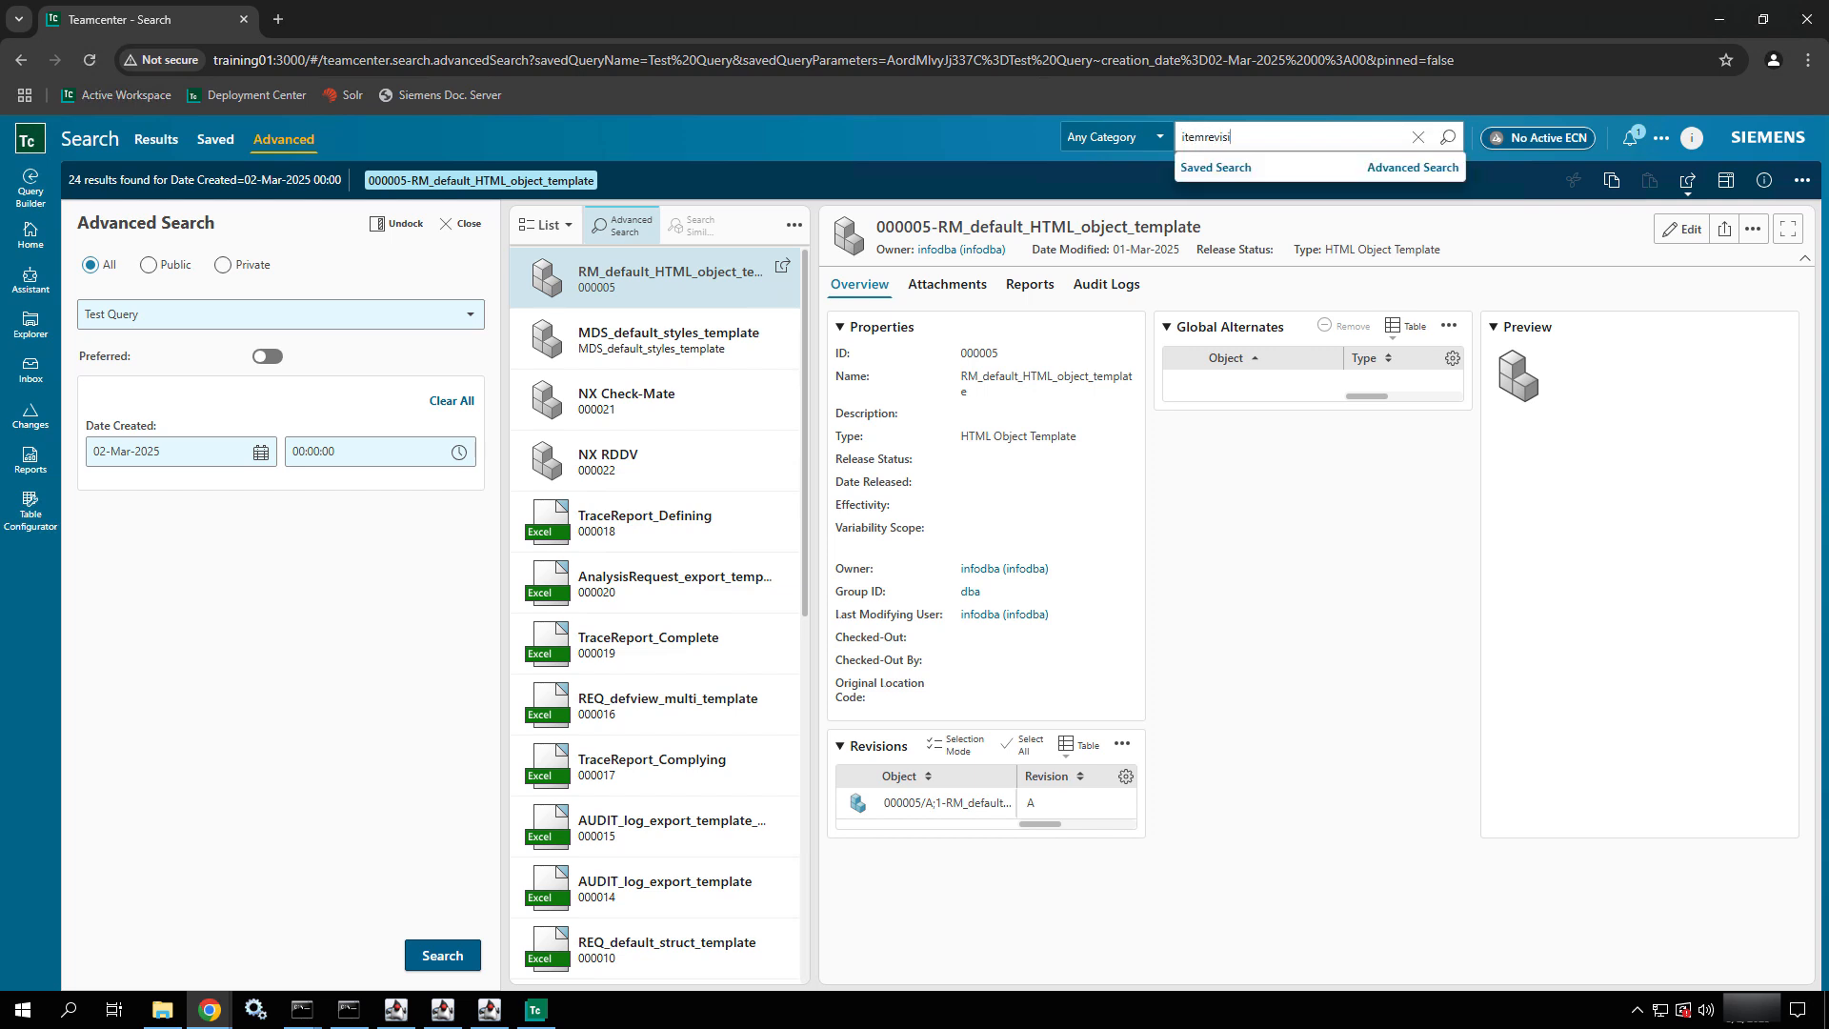
type("on AND \"Date....\":[2024")
key("BackSpace")
key("BackSpace")
key("BackSpace")
key("BackSpace")
key("BackSpace")
key("BackSpace")
key("BackSpace")
key("BackSpace")
key("BackSpace")
key("BackSpace")
key("BackSpace")
key("BackSpace")
key("BackSpace")
key("BackSpace")
key("BackSpace")
key("BackSpace")
key("BackSpace")
key("BackSpace")
key("BackSpace")
key("BackSpace")
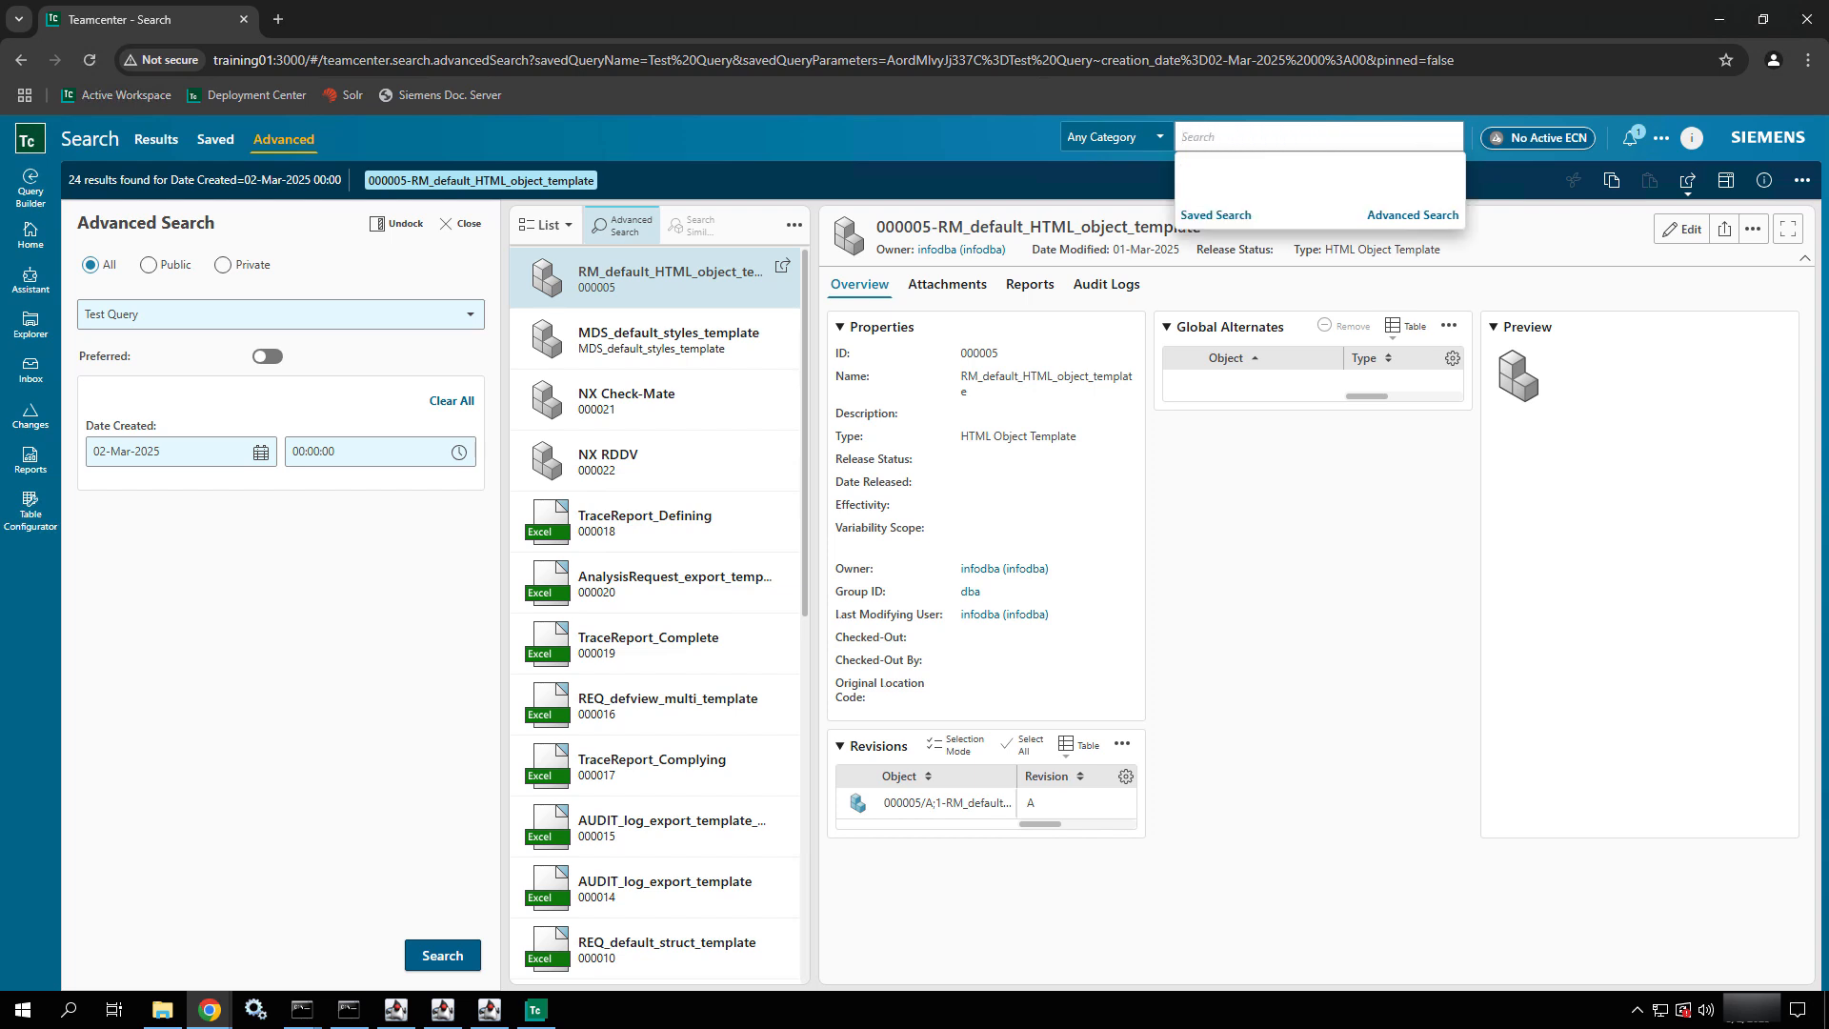
Step: Run a global search for "My released item revisions modified from jan to sept of this year"
type("My reeleas")
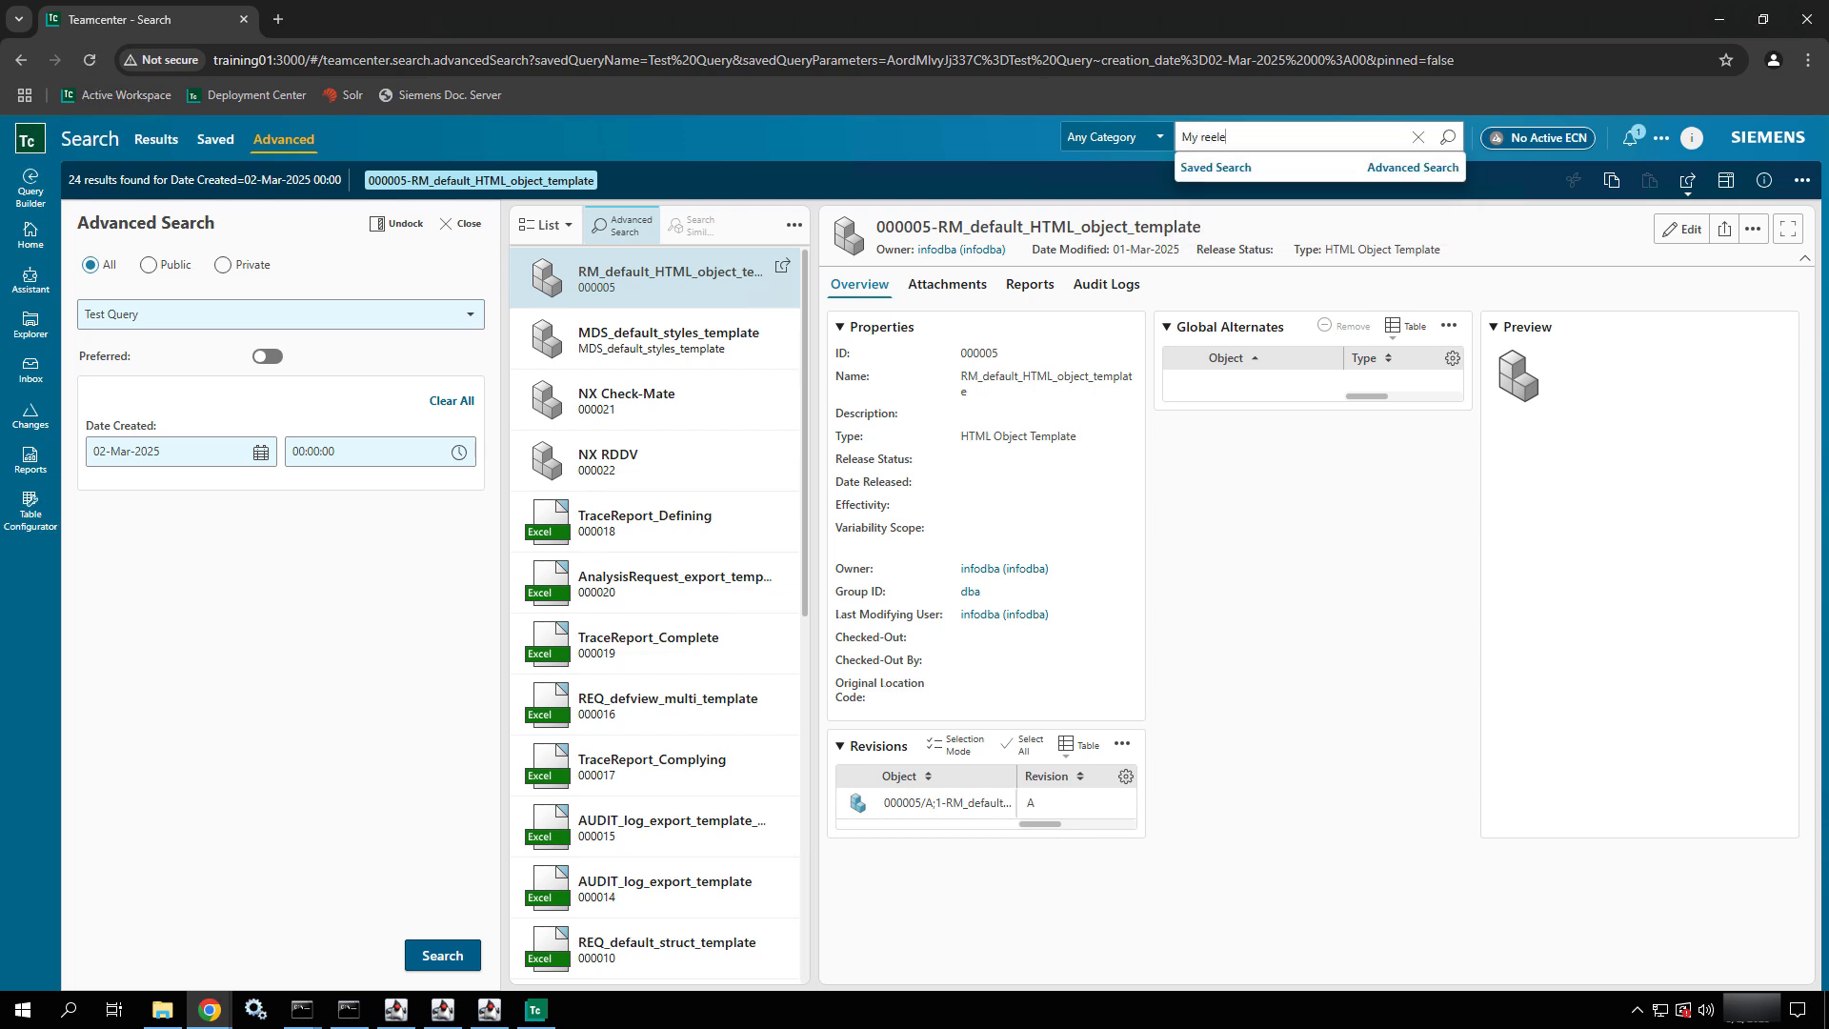
key("BackSpace")
key("BackSpace")
key("BackSpace")
type("leased")
type(" a")
key("BackSpace")
type("item revisions modified f")
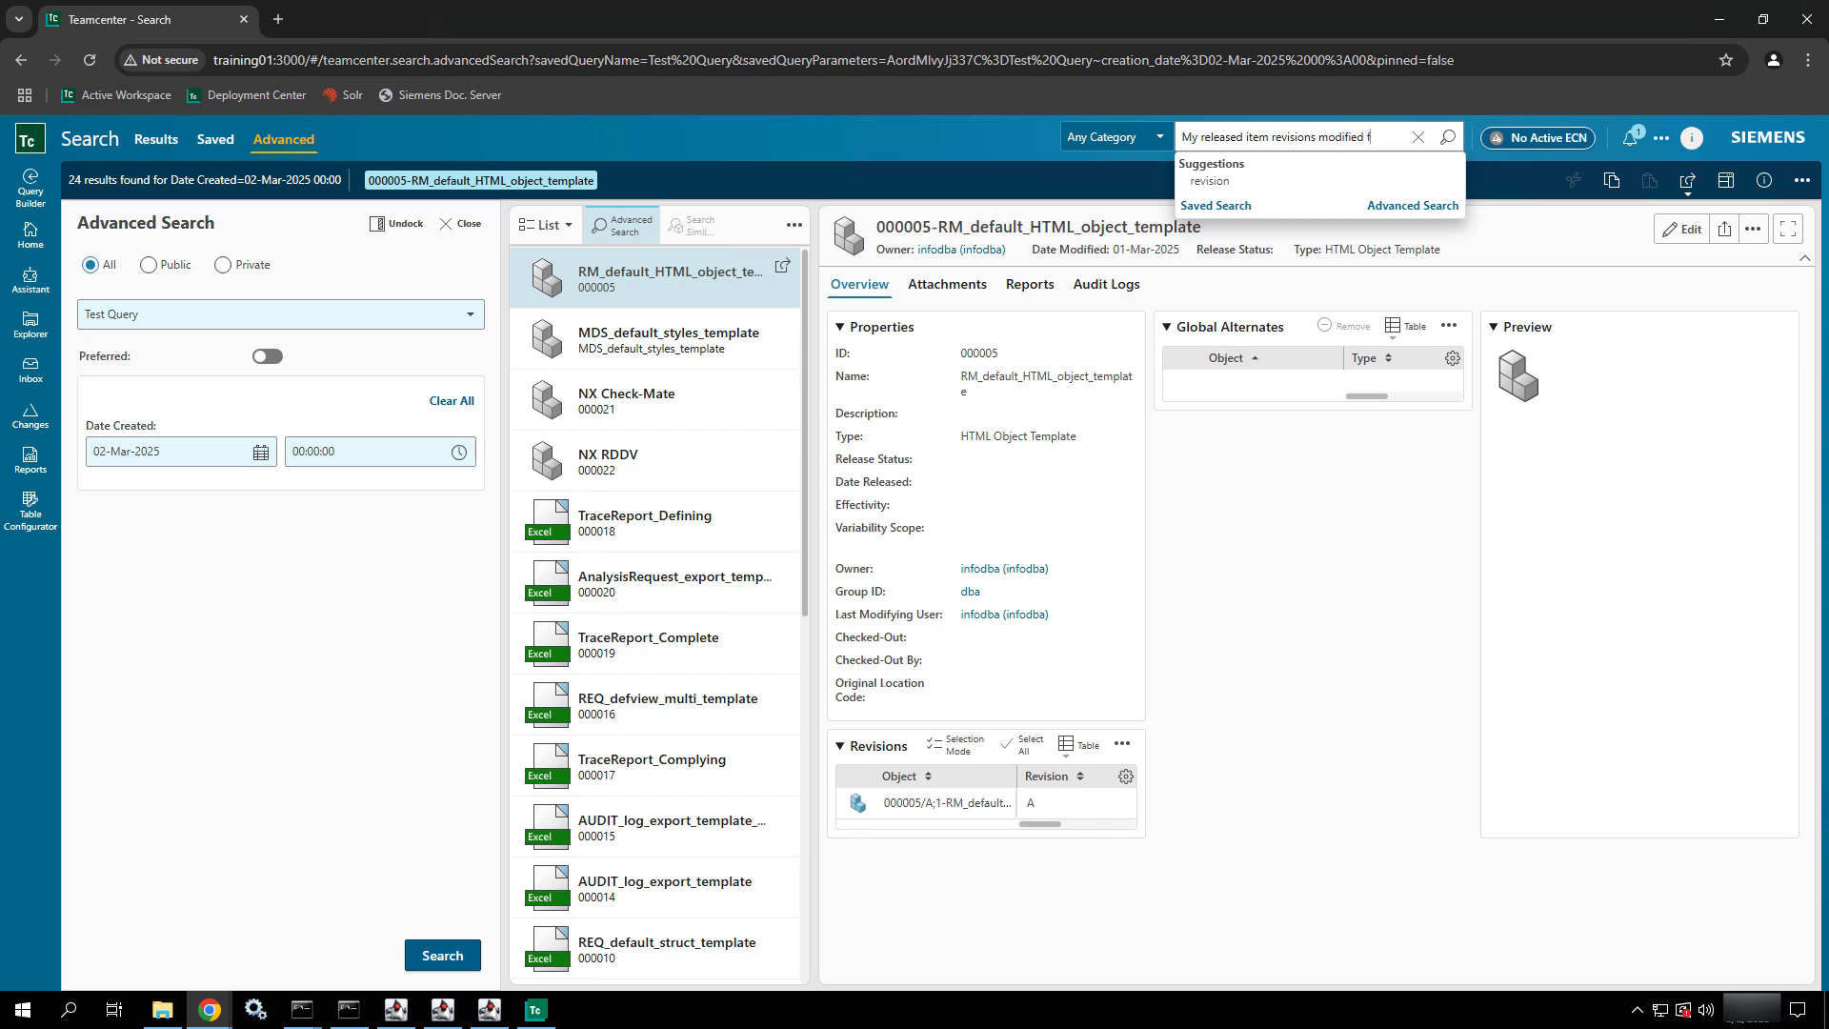
type("rom jav")
key("BackSpace")
type("n to sept of this year")
key("Return")
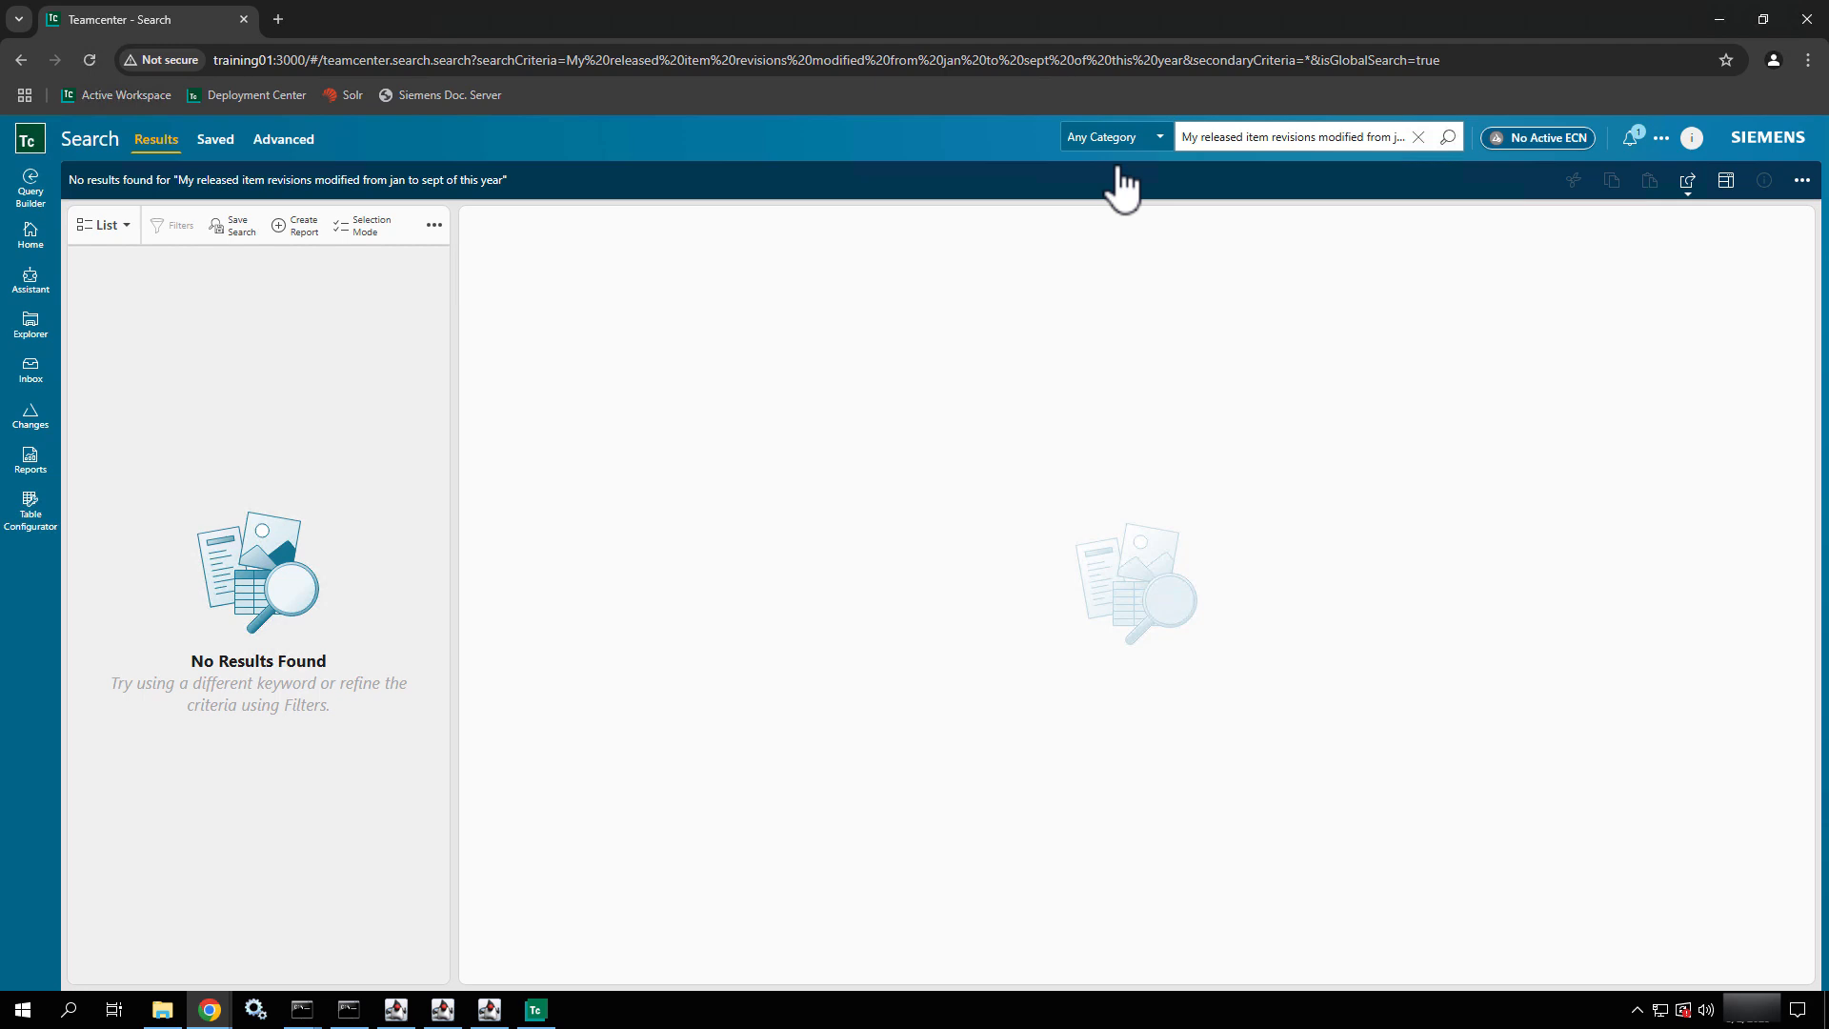
Step: Replace the global search text with "Released Revisions this year" and run the search
double_click(1377, 137)
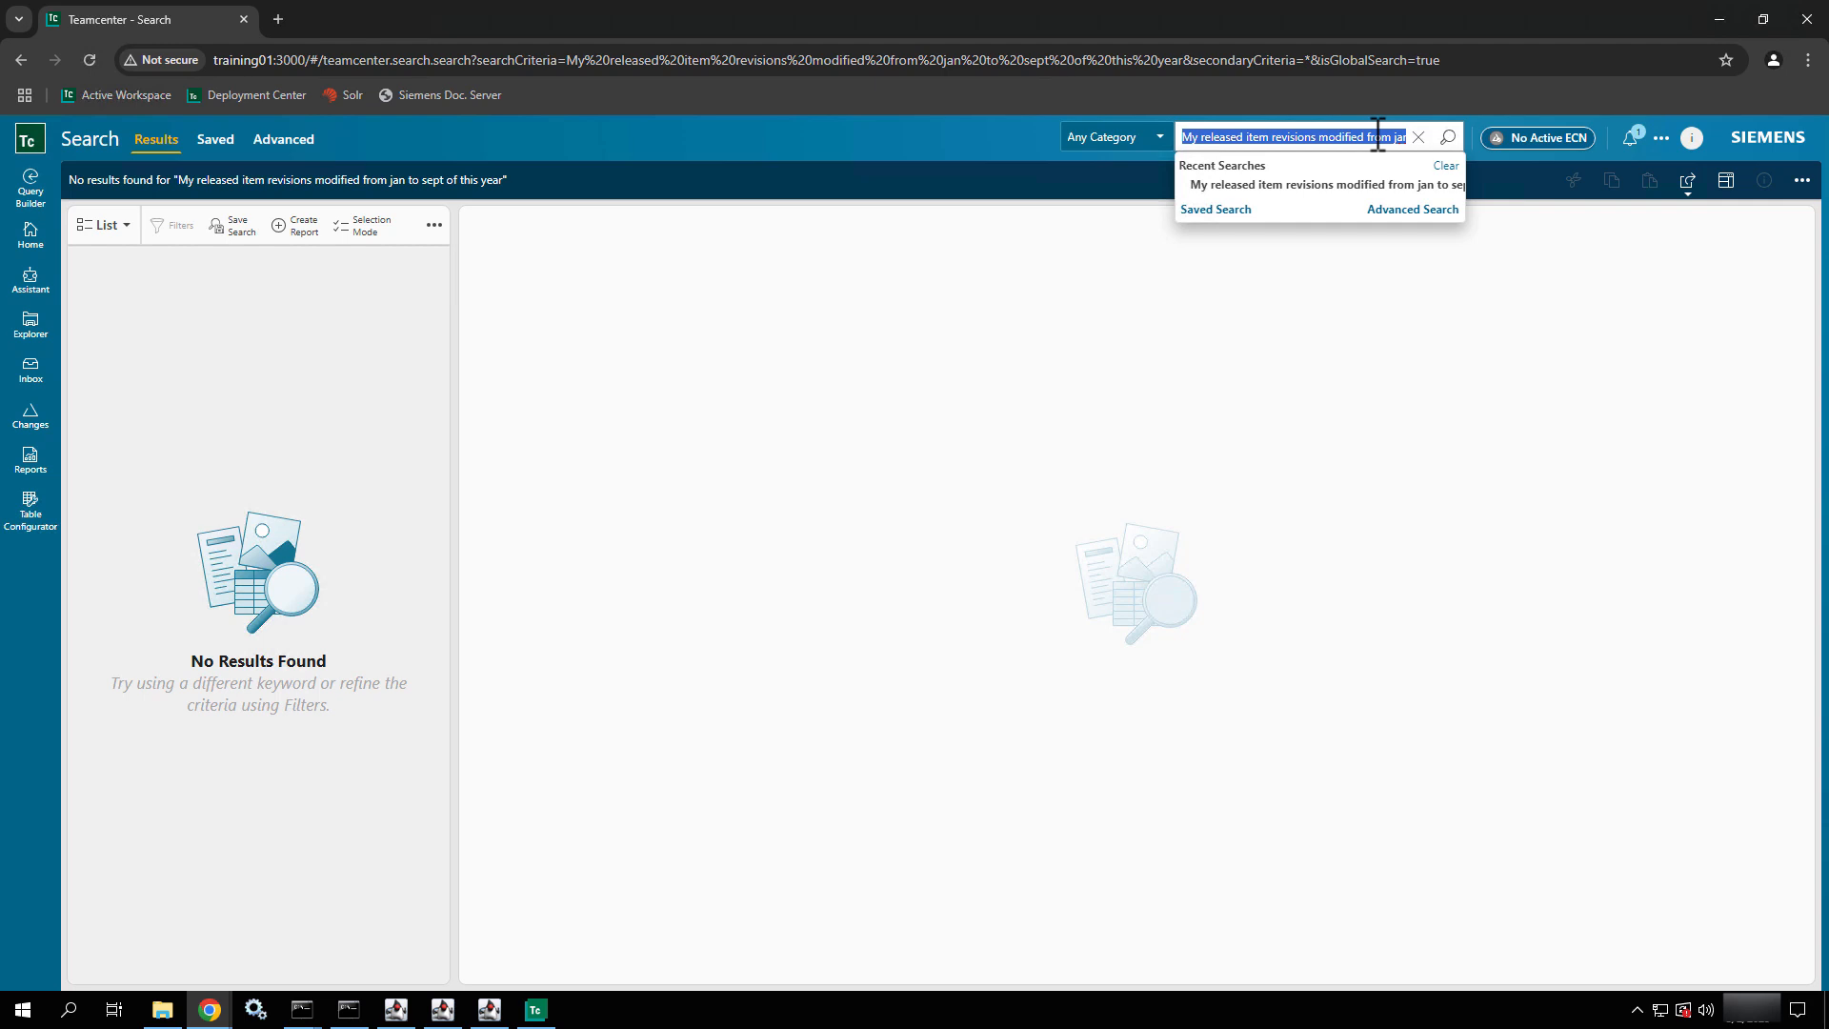
type("Releas")
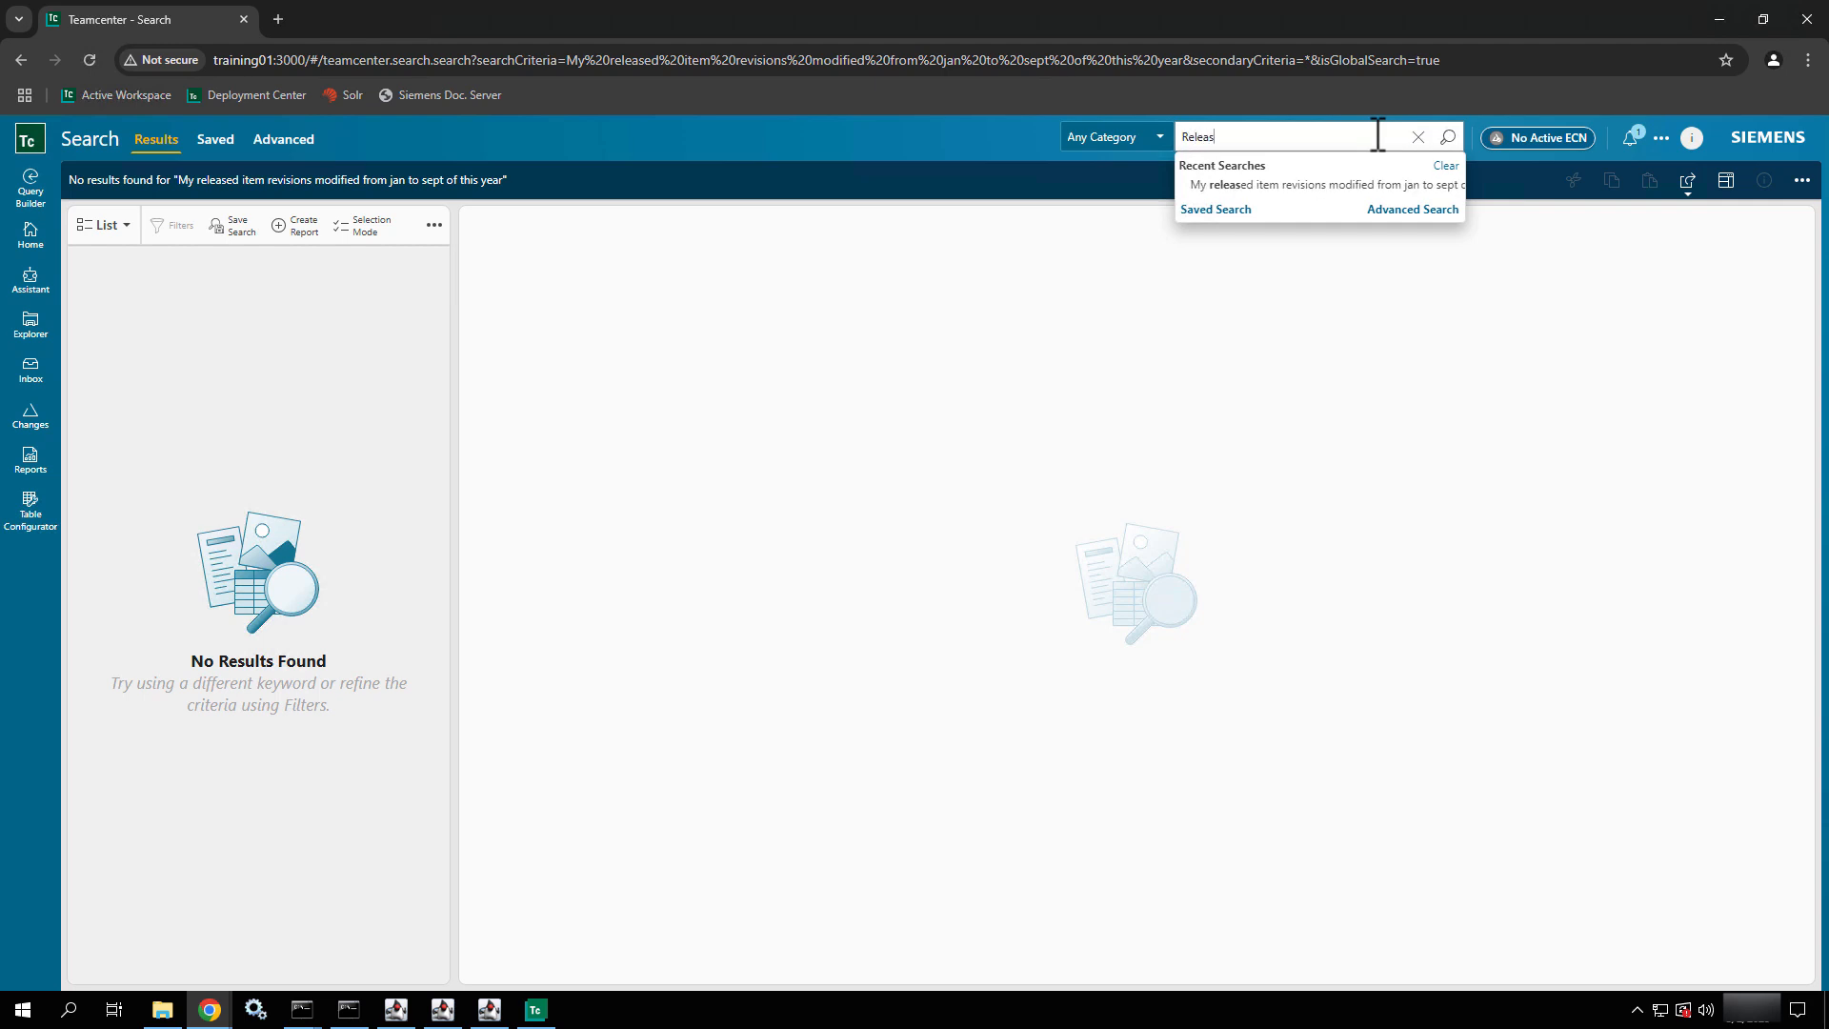
type("ed Revisions")
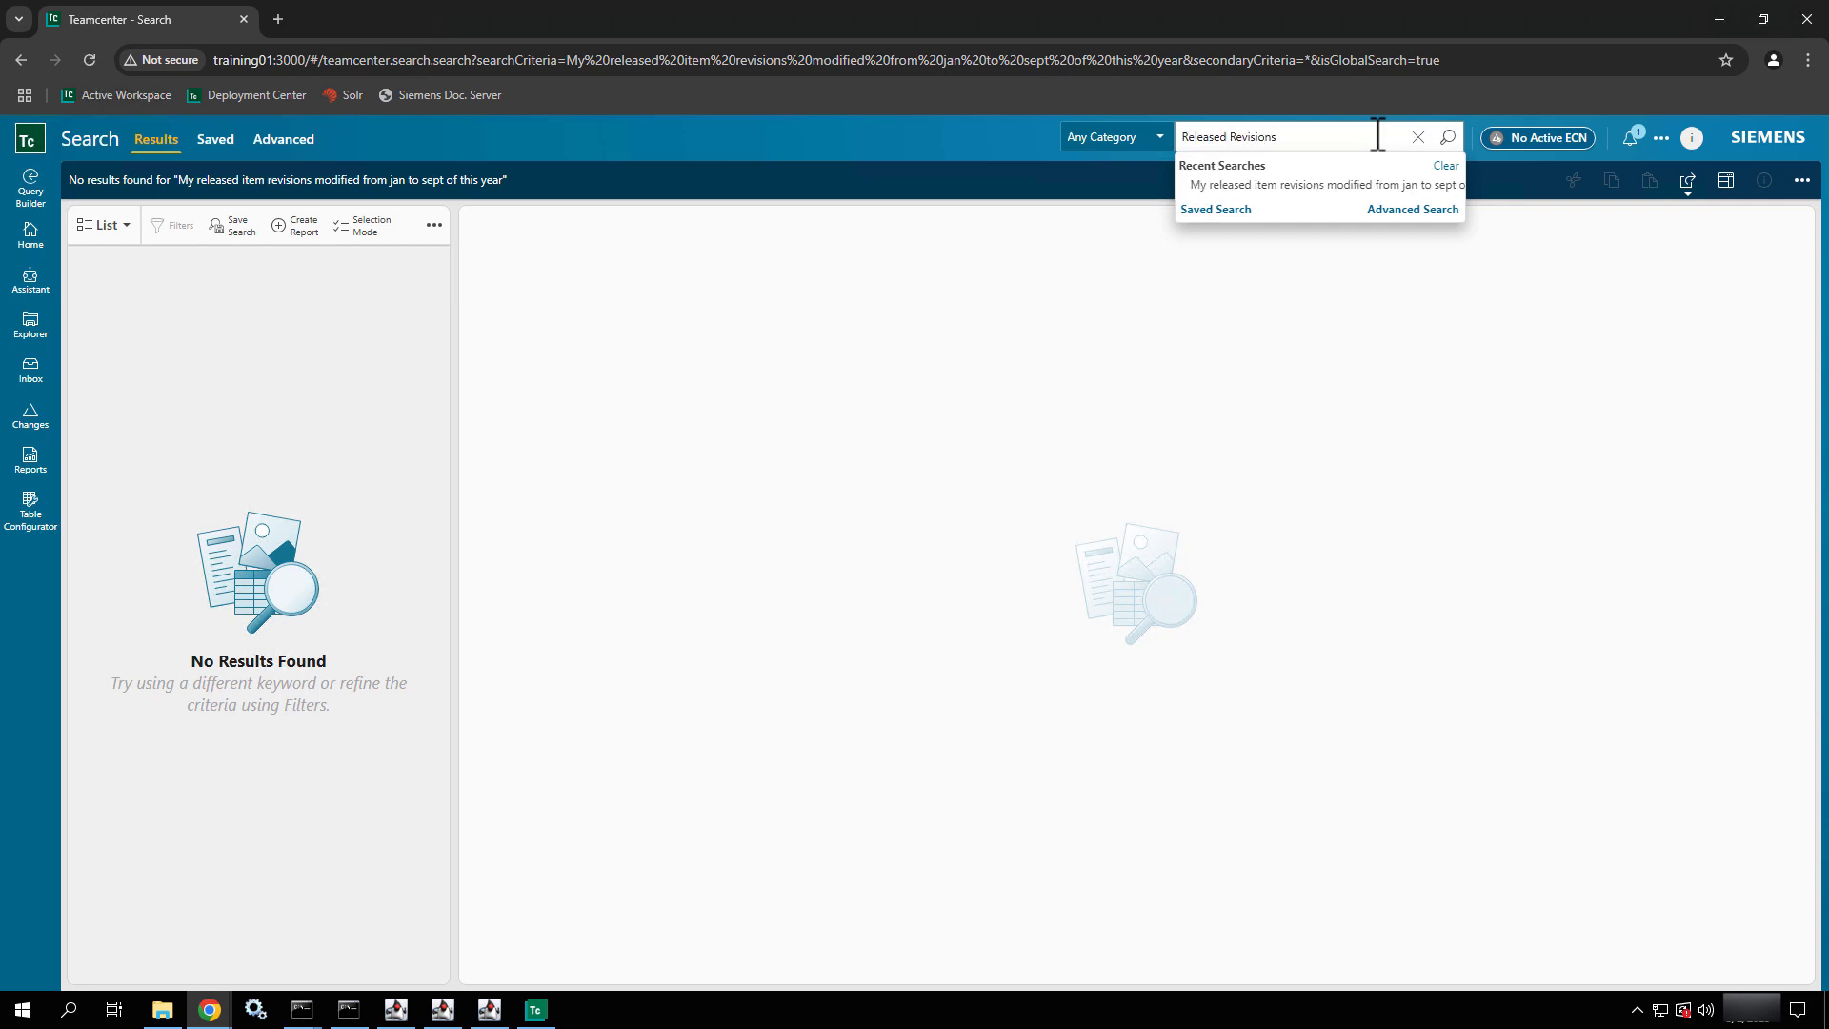
type(" this year")
key("Return")
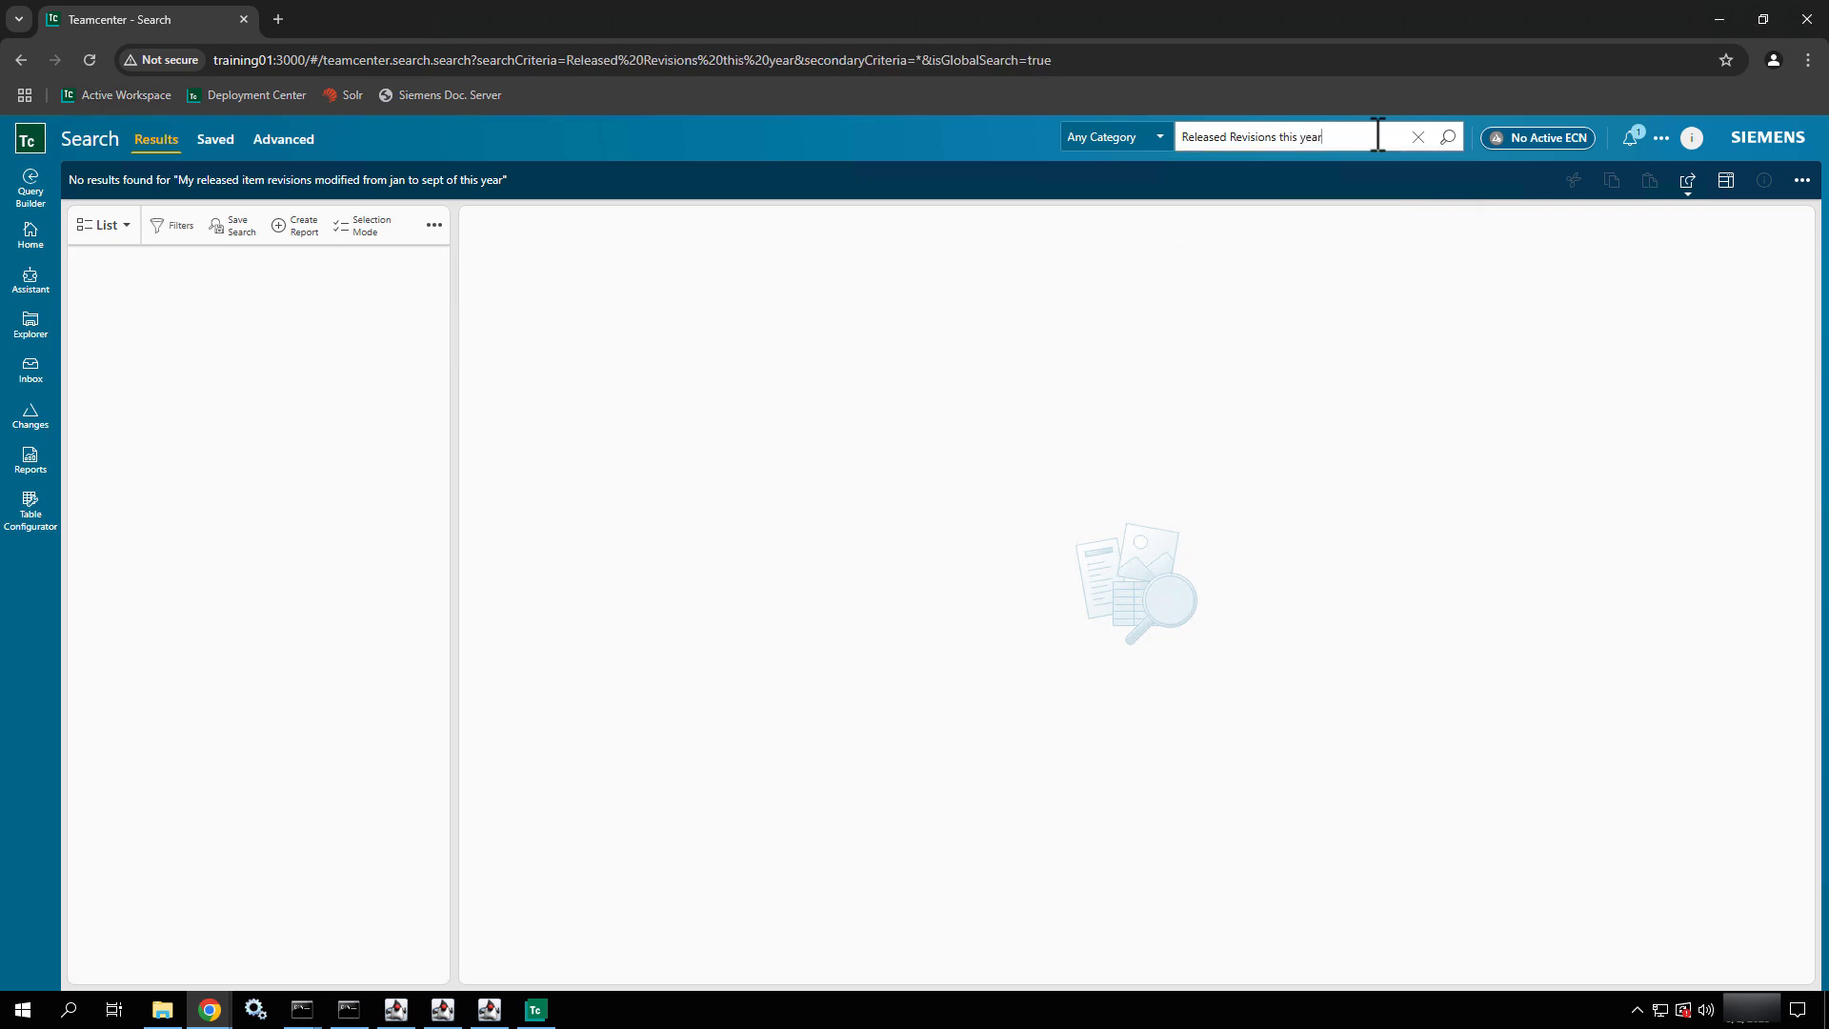
Step: Replace the global search text with "Working Revisions This year" and run the search
left_click(1377, 136)
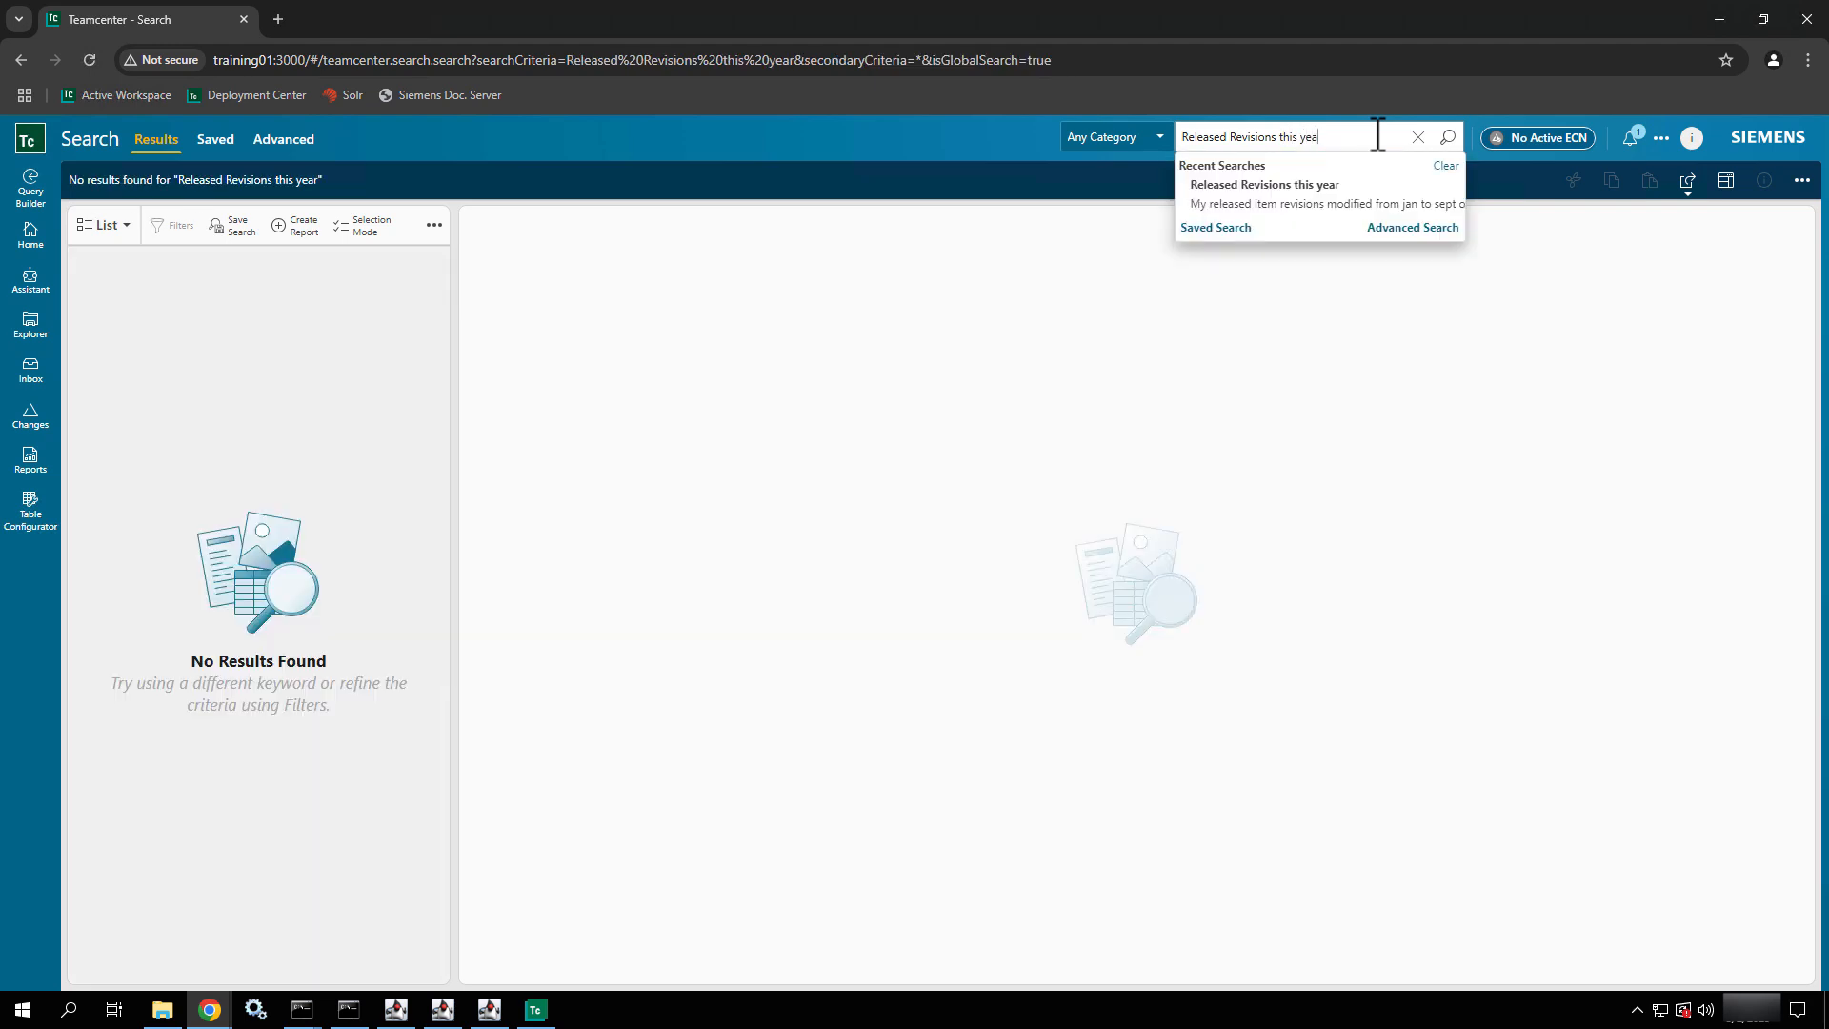
key("BackSpace")
key("BackSpace")
key("BackSpace")
key("BackSpace")
key("BackSpace")
key("BackSpace")
key("BackSpace")
key("BackSpace")
key("BackSpace")
key("BackSpace")
key("BackSpace")
key("BackSpace")
key("BackSpace")
key("BackSpace")
key("BackSpace")
key("BackSpace")
key("BackSpace")
key("BackSpace")
key("BackSpace")
key("BackSpace")
type("Work")
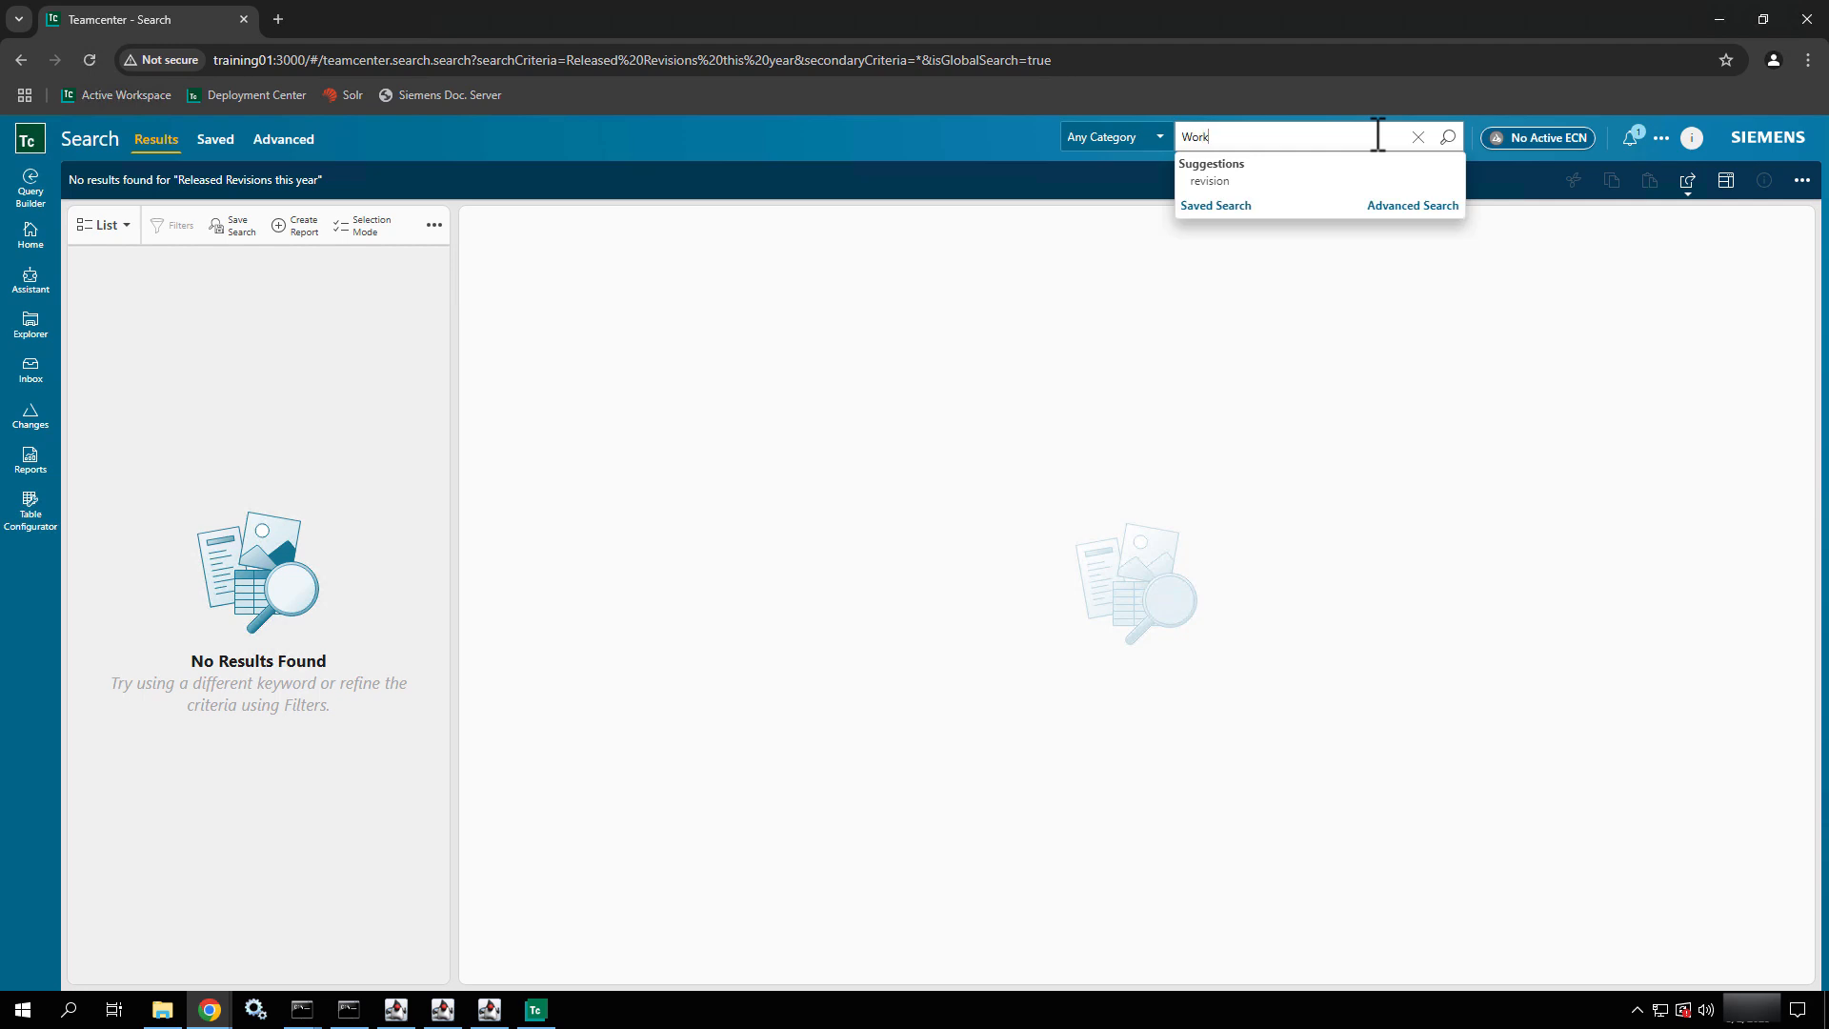
type("ing Revisions This year")
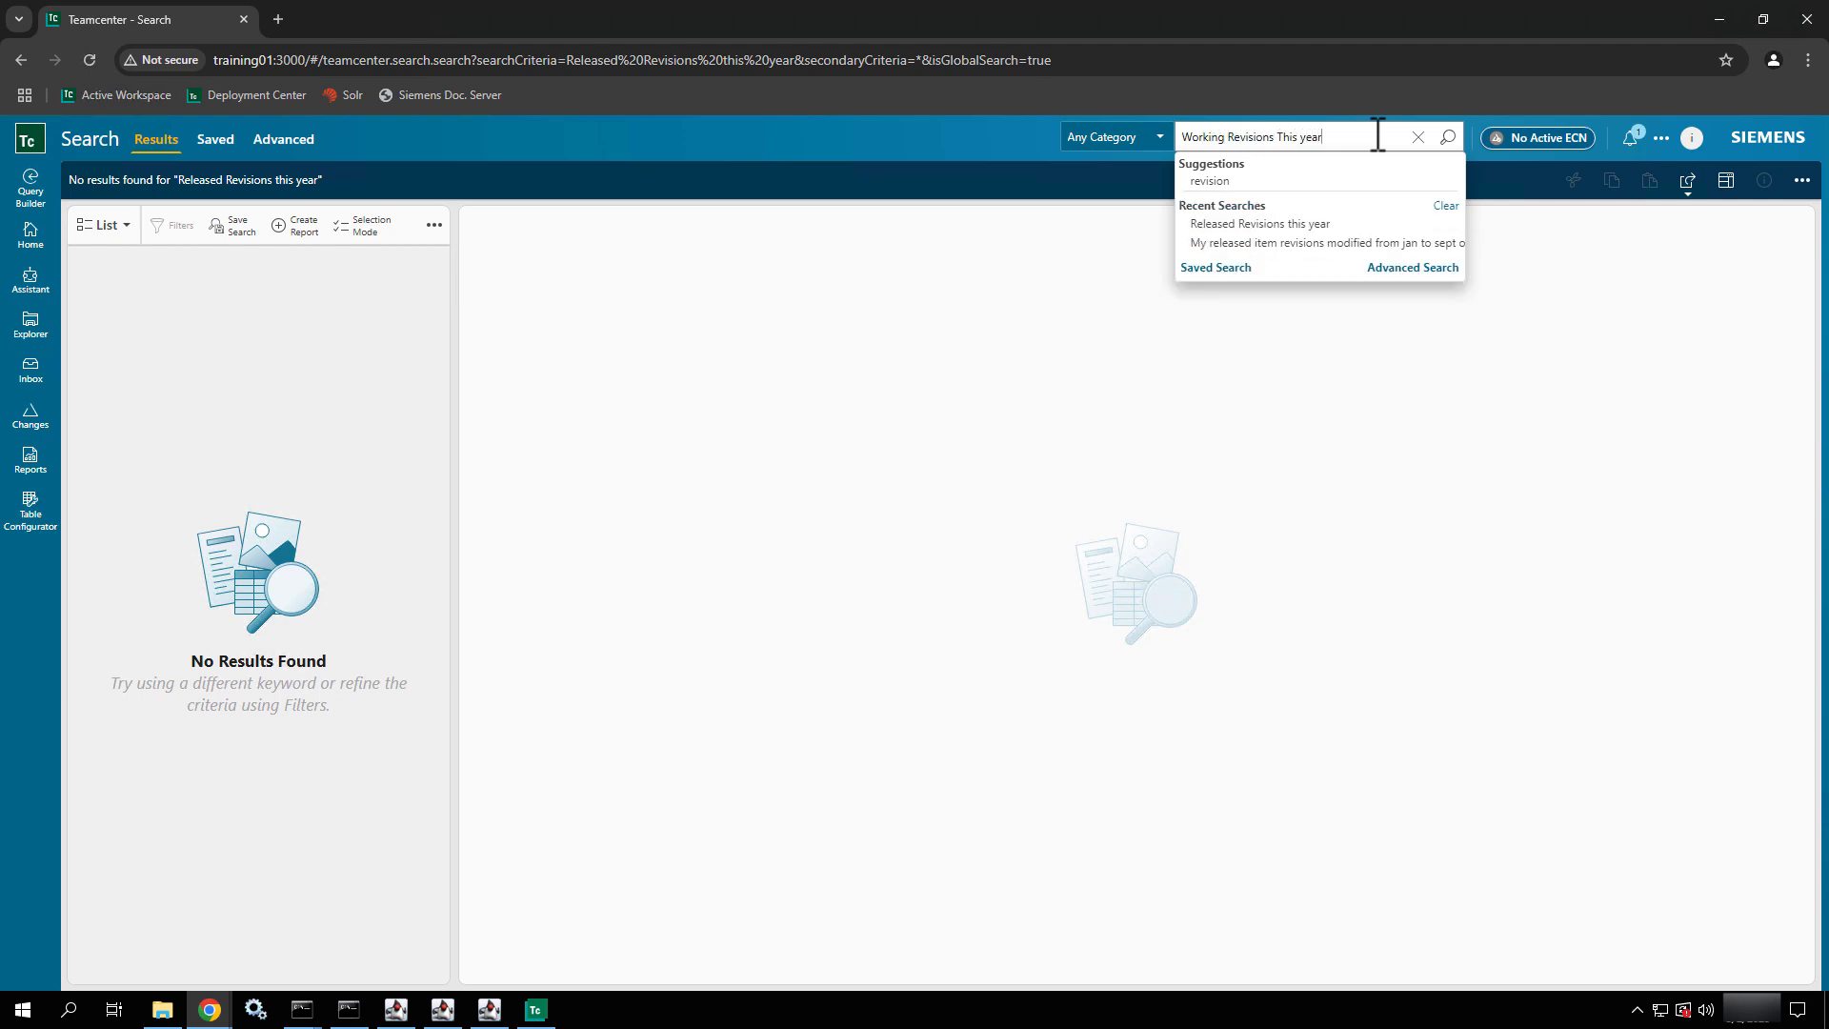
key("Return")
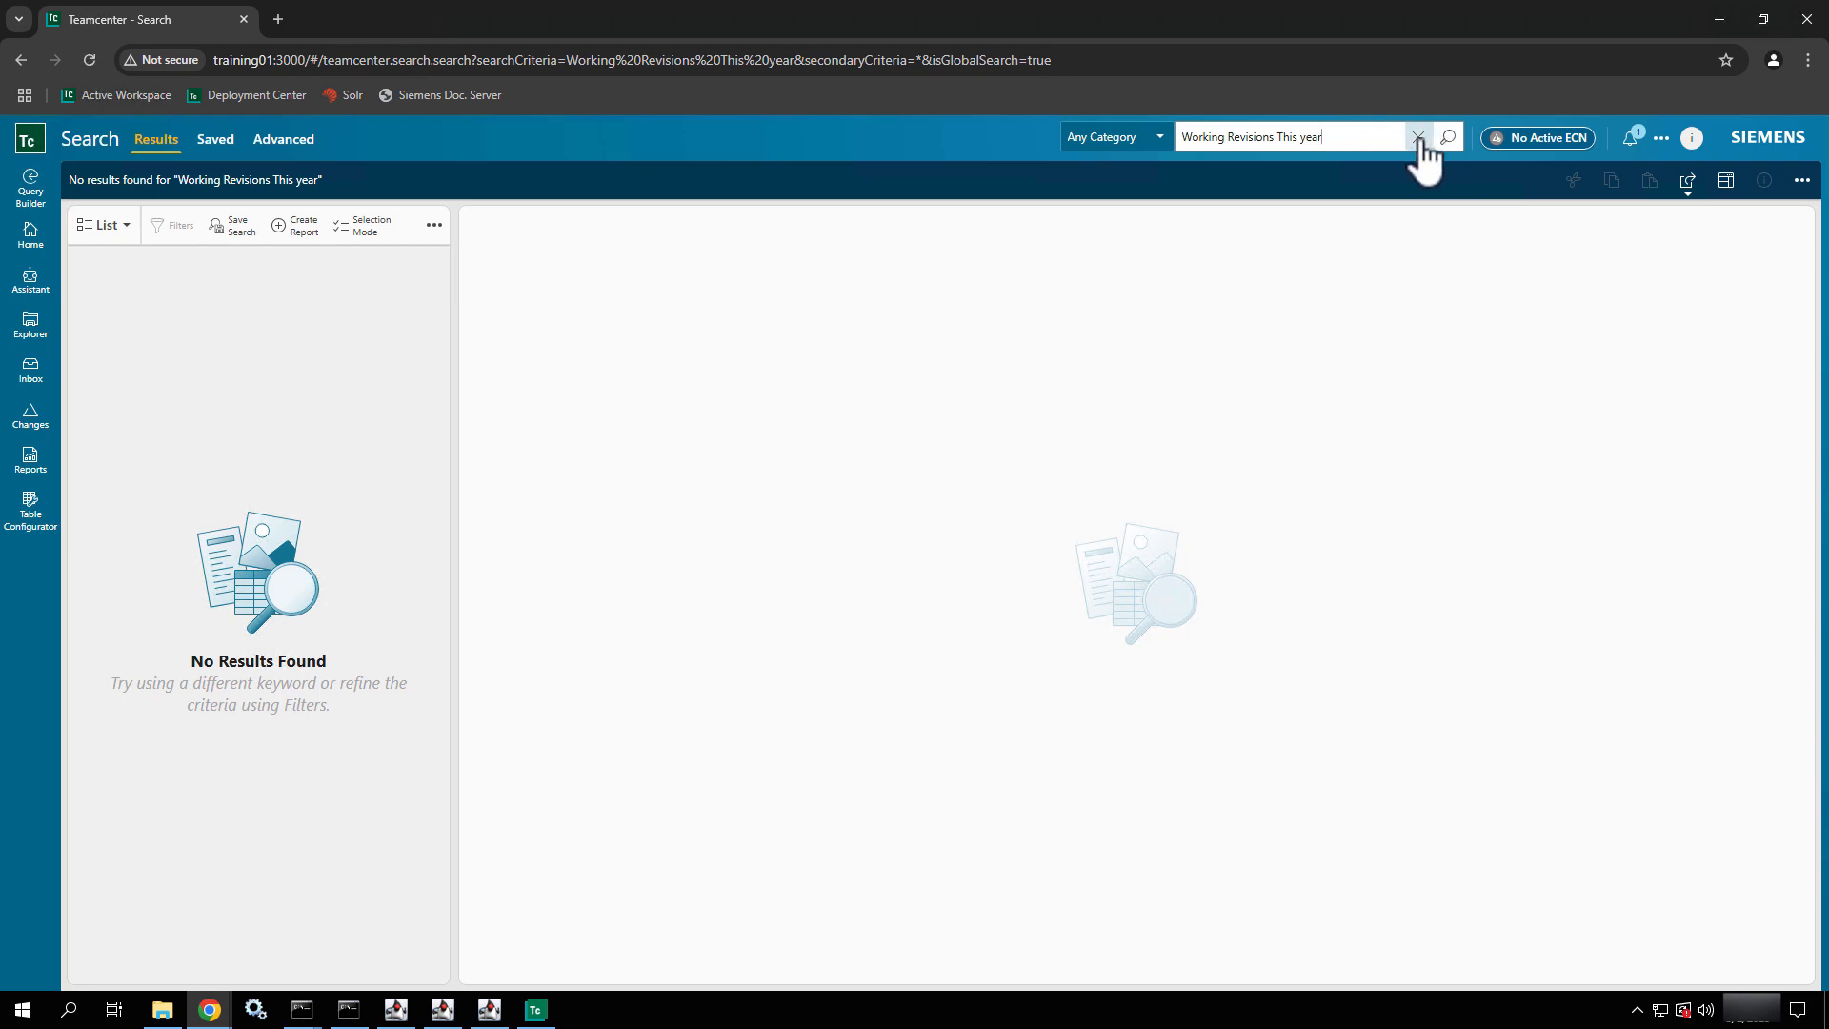
Step: Clear the global search text and run a property search for "Name:*Test*"
left_click(1418, 136)
left_click(1253, 139)
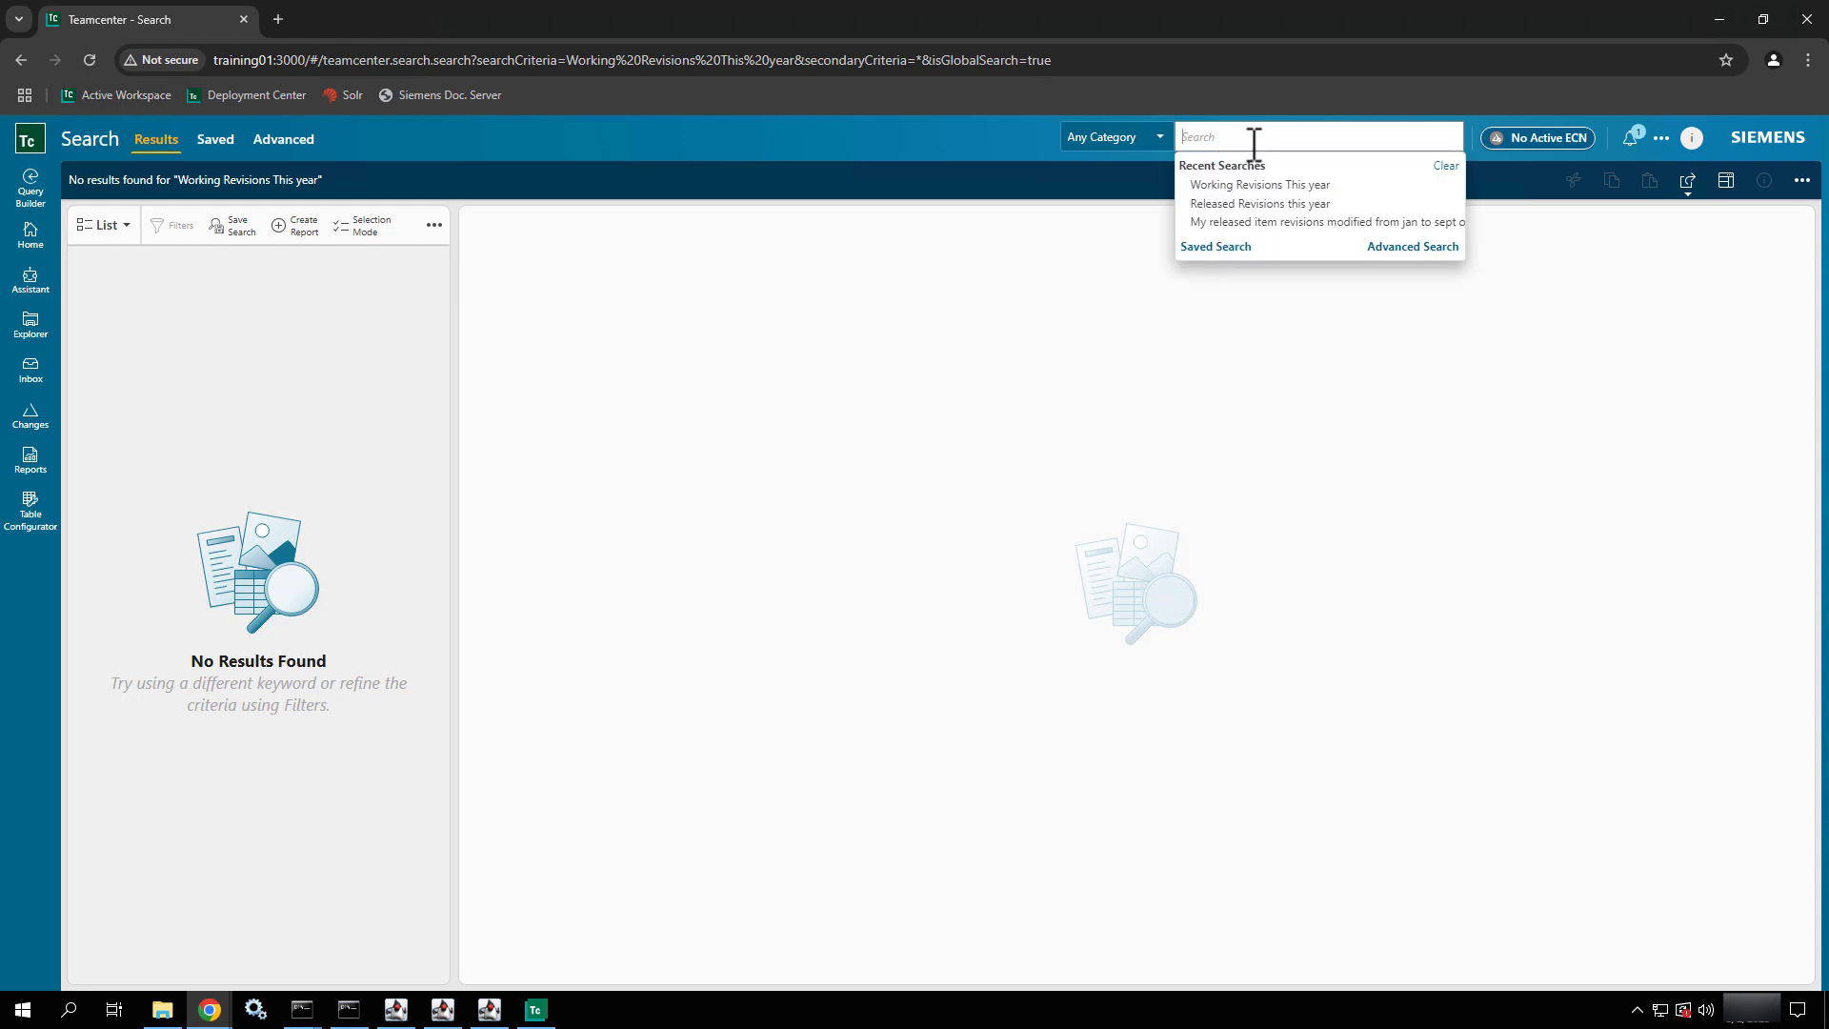
type("Name")
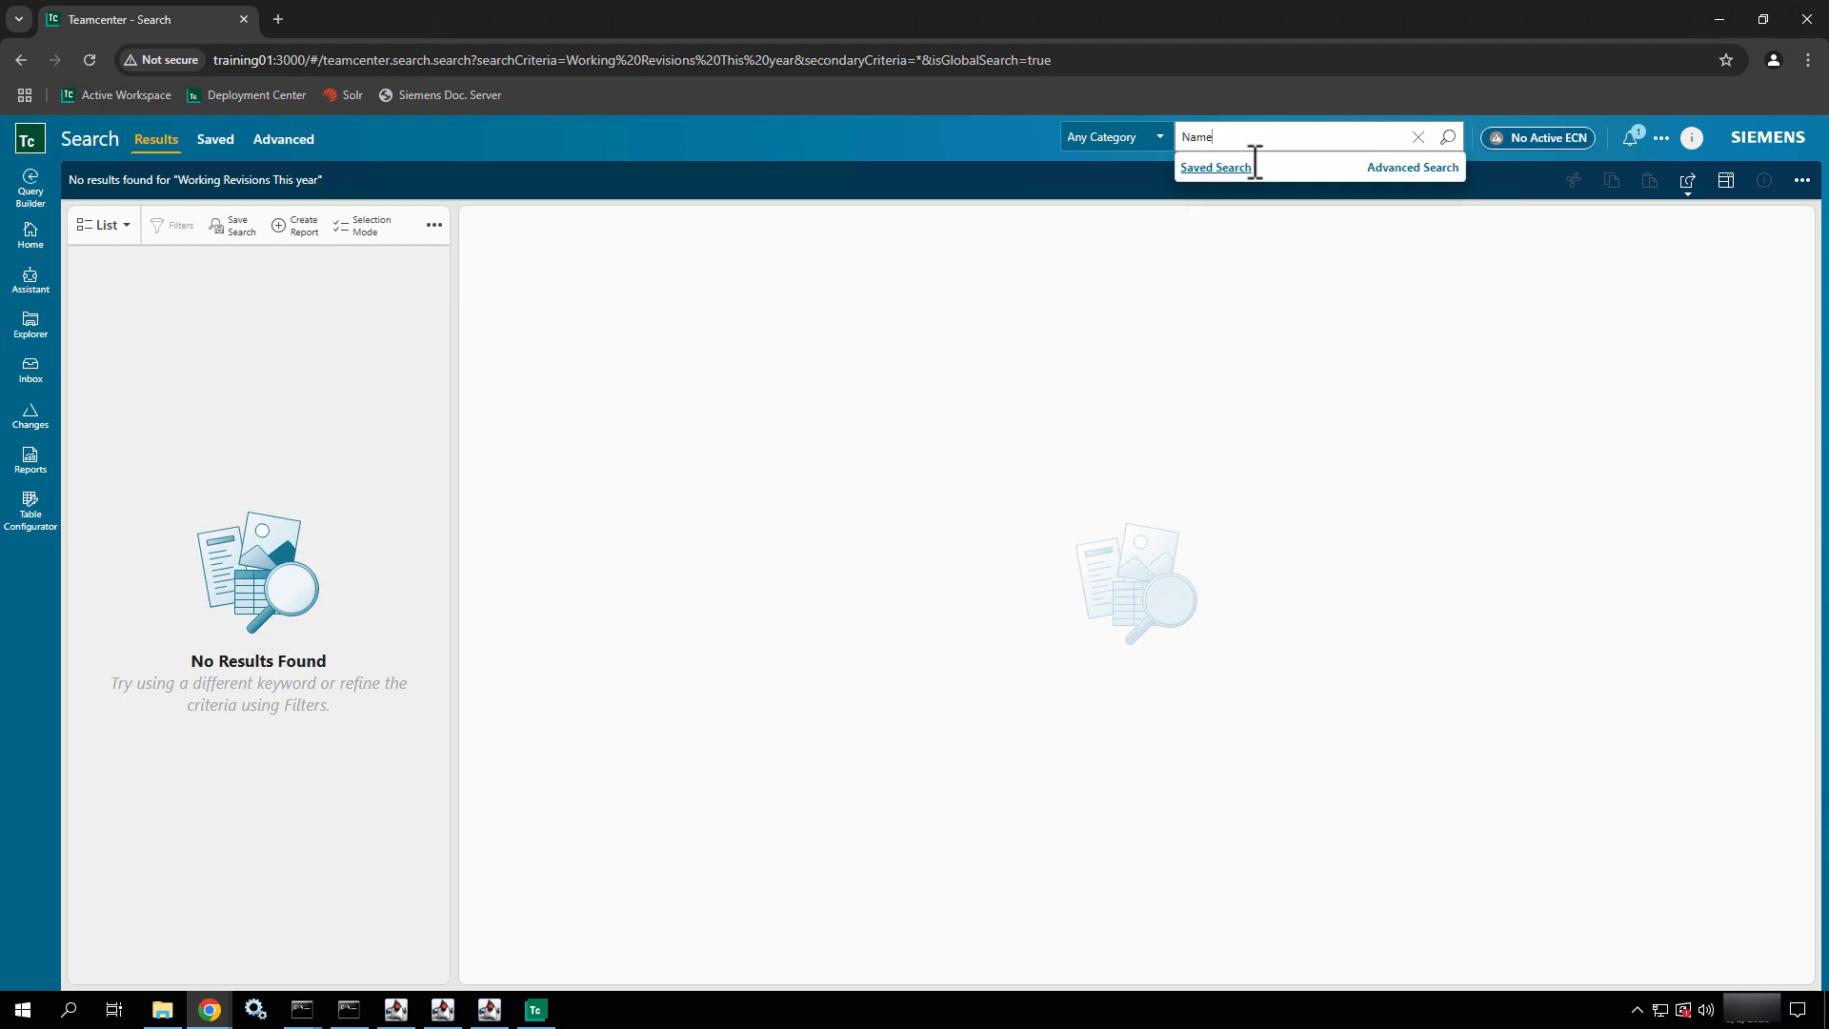
type(":*Test*")
key("Return")
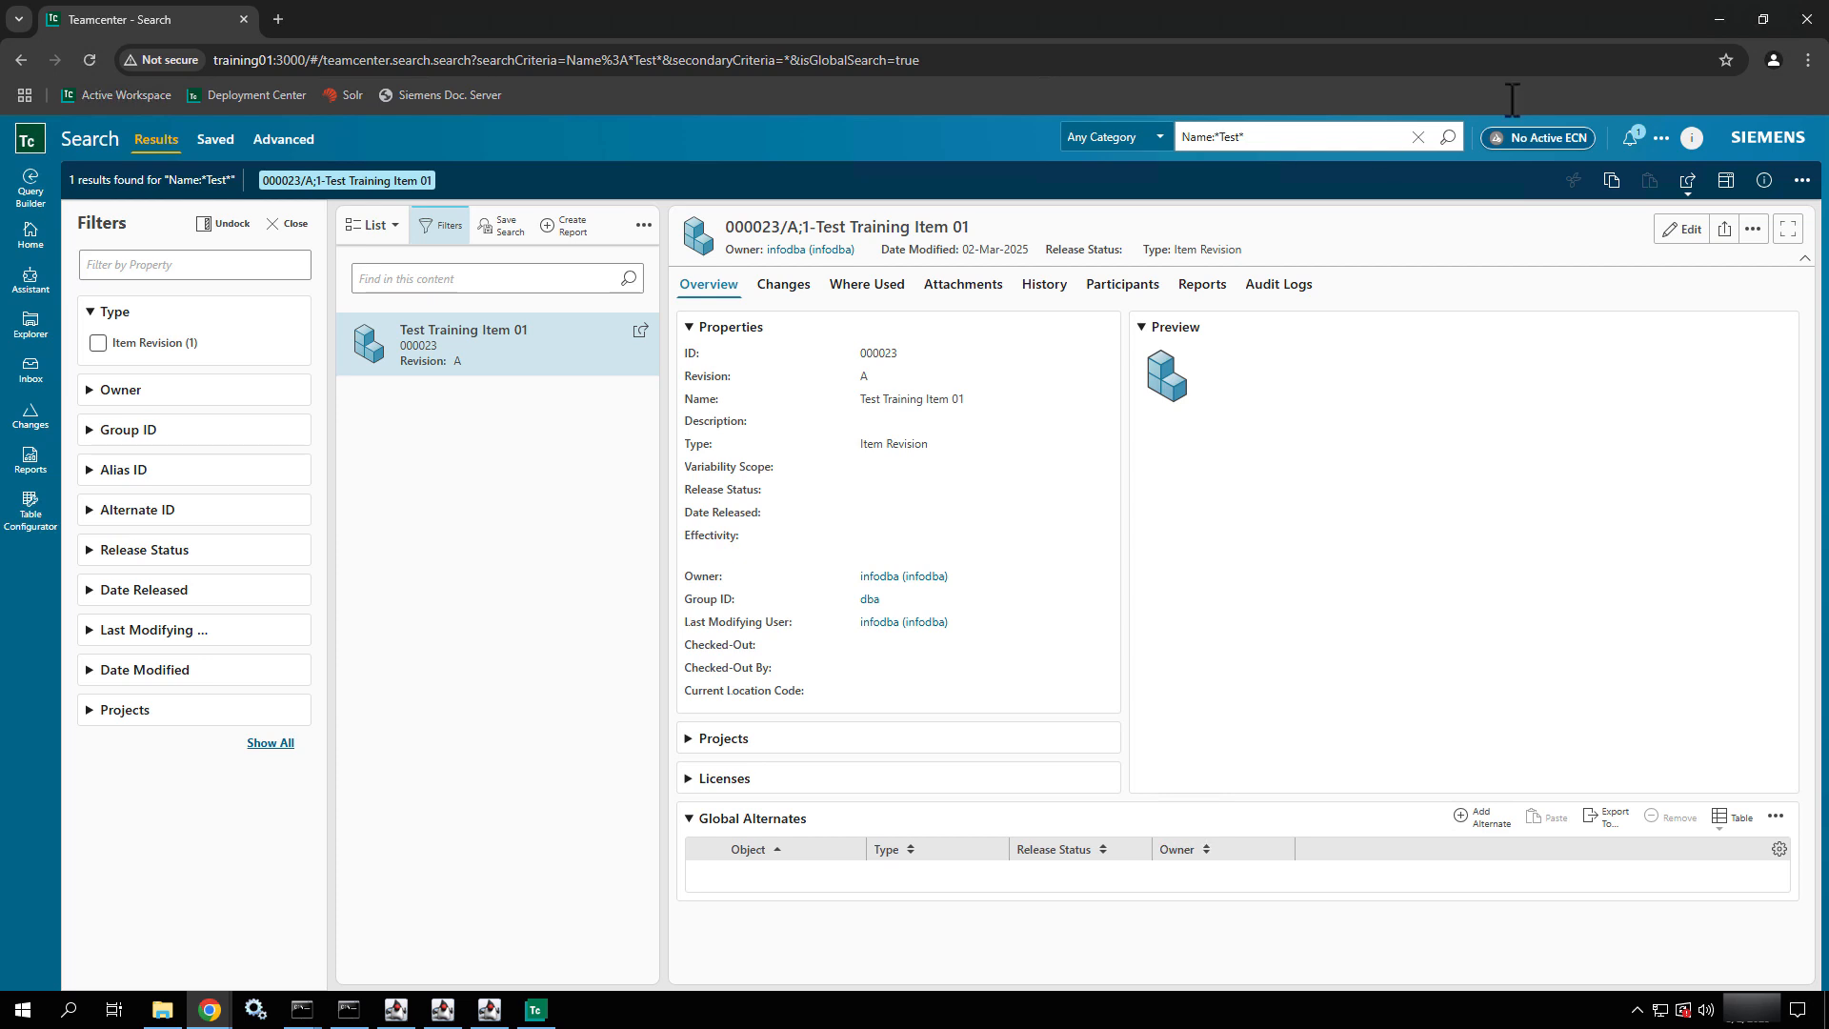
left_click(1344, 143)
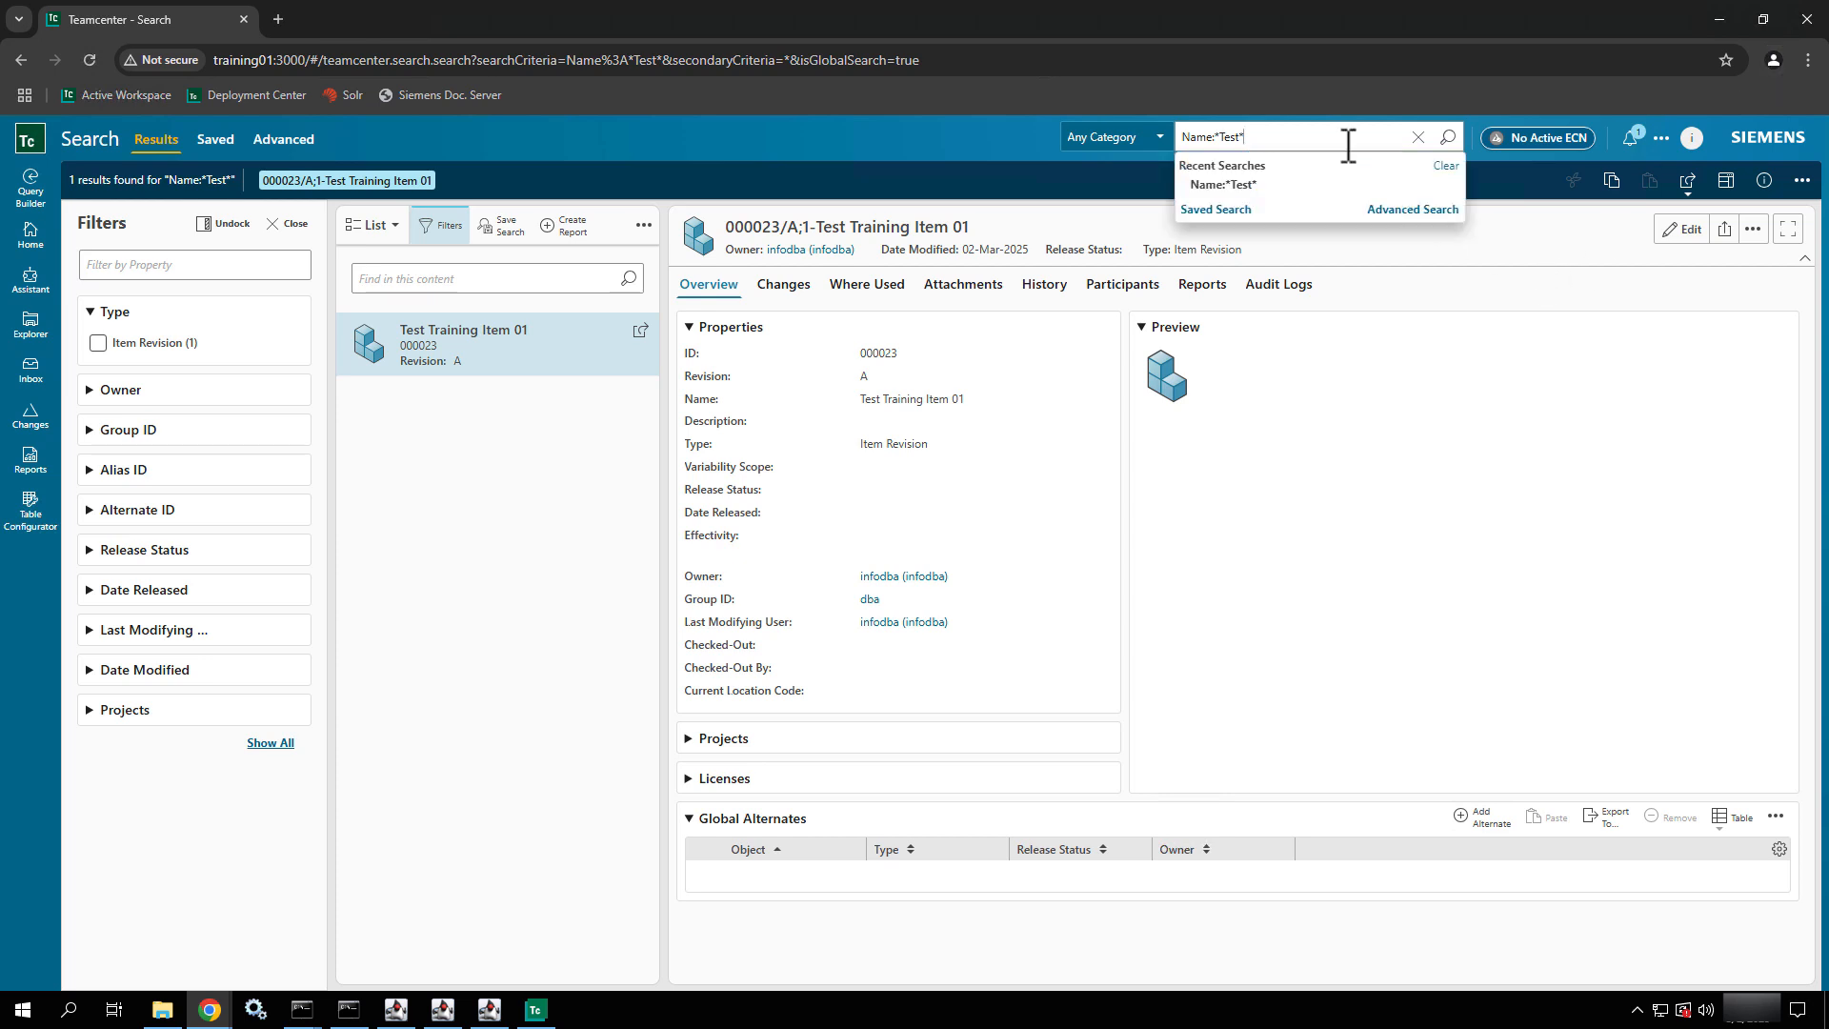
type("En")
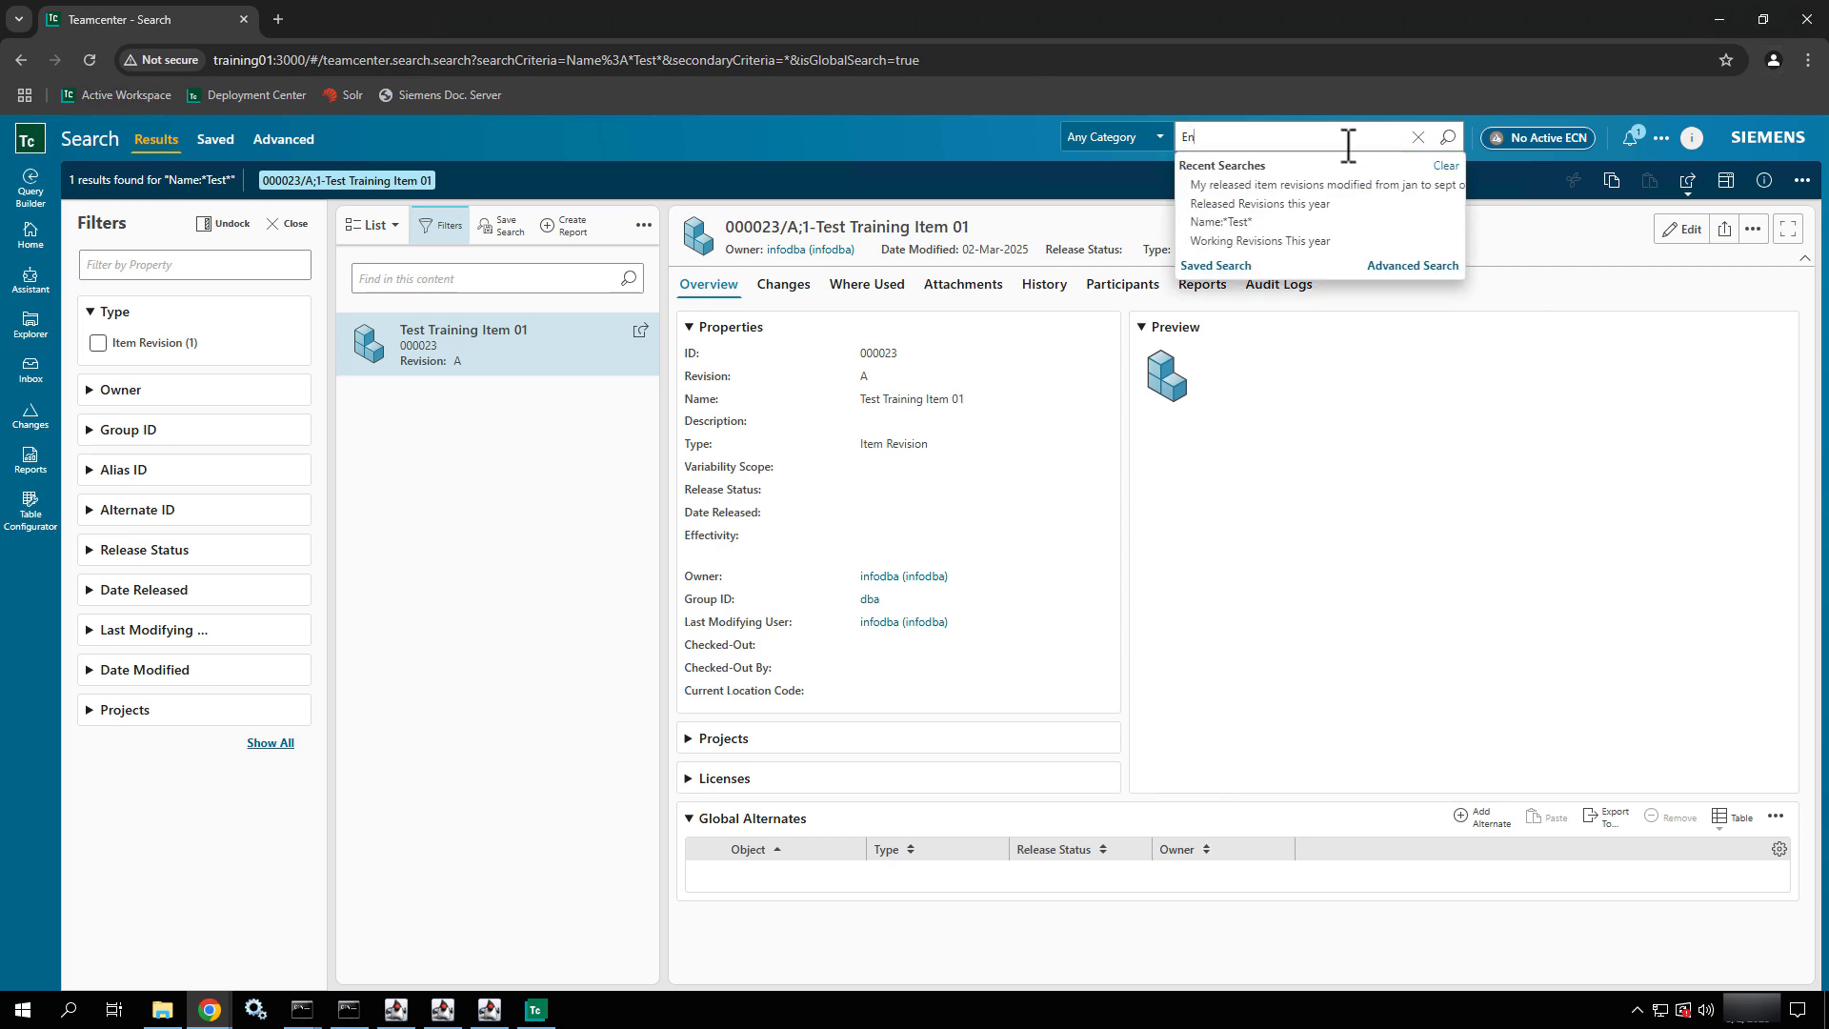
type("gineering")
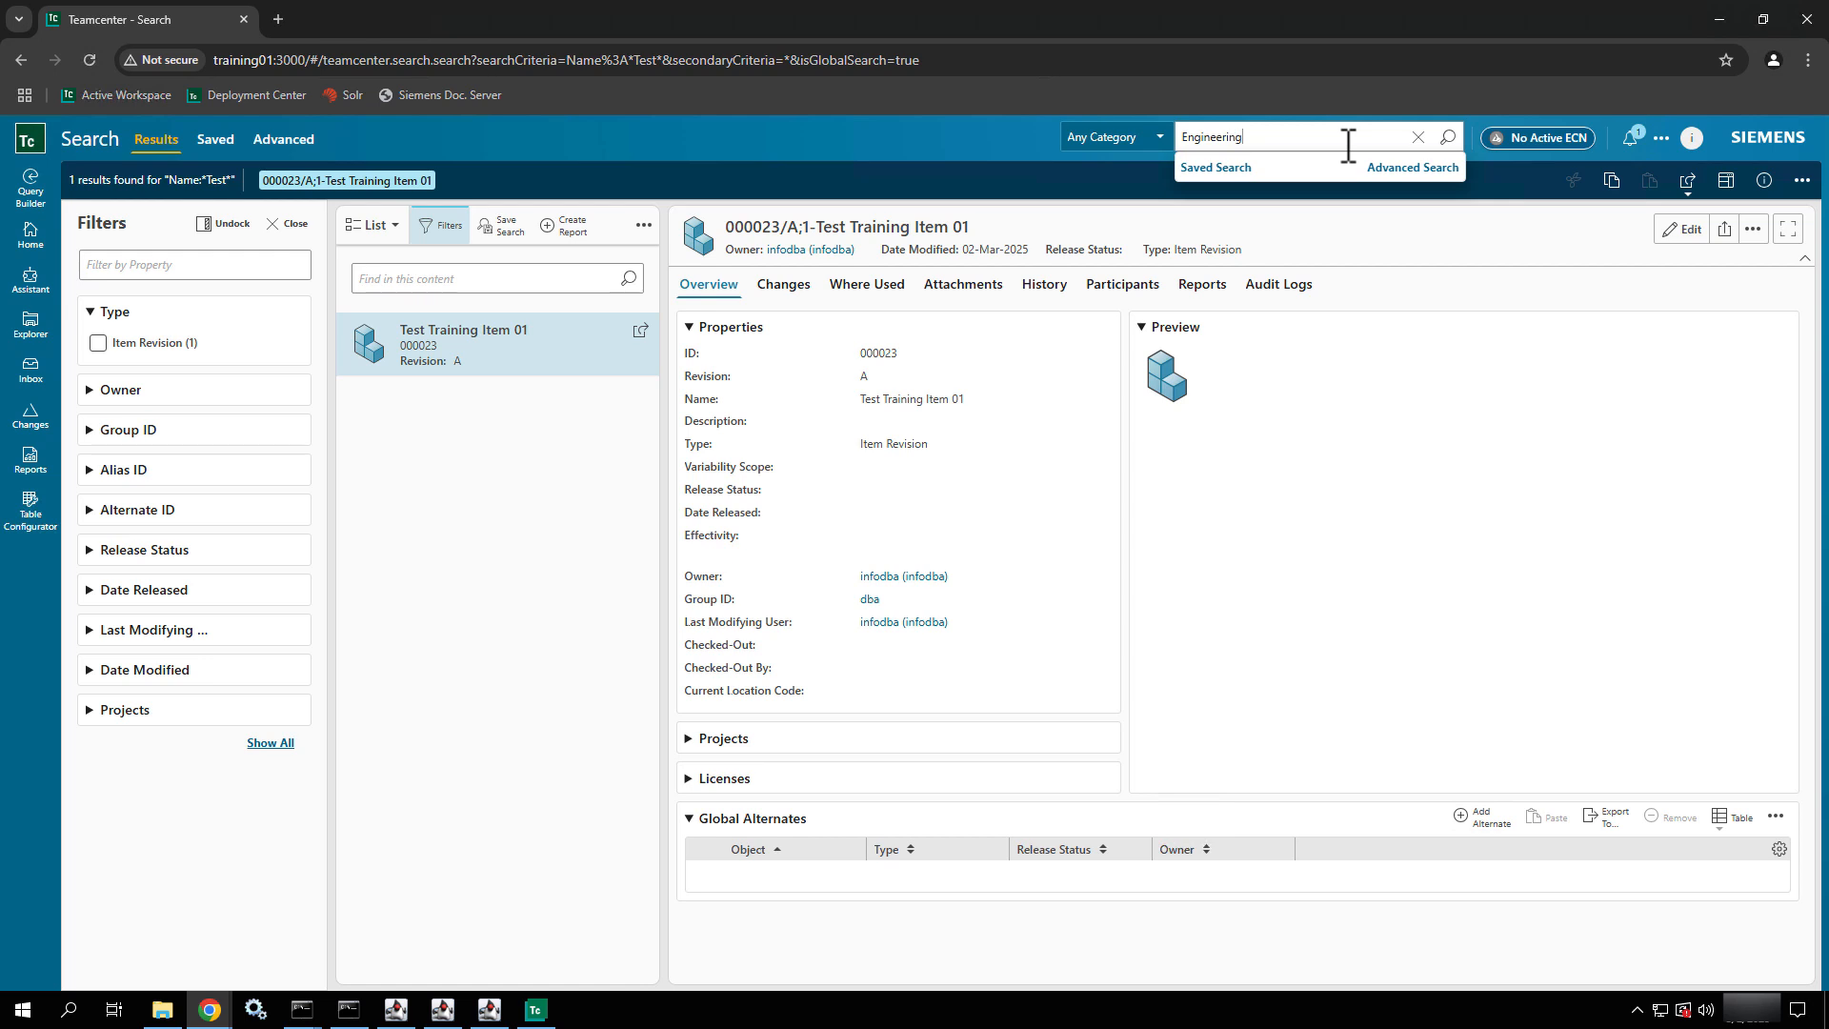
type(".US")
key("BackSpace")
key("BackSpace")
key("BackSpace")
key("BackSpace")
key("BackSpace")
key("BackSpace")
key("BackSpace")
key("BackSpace")
key("BackSpace")
key("BackSpace")
key("BackSpace")
key("BackSpace")
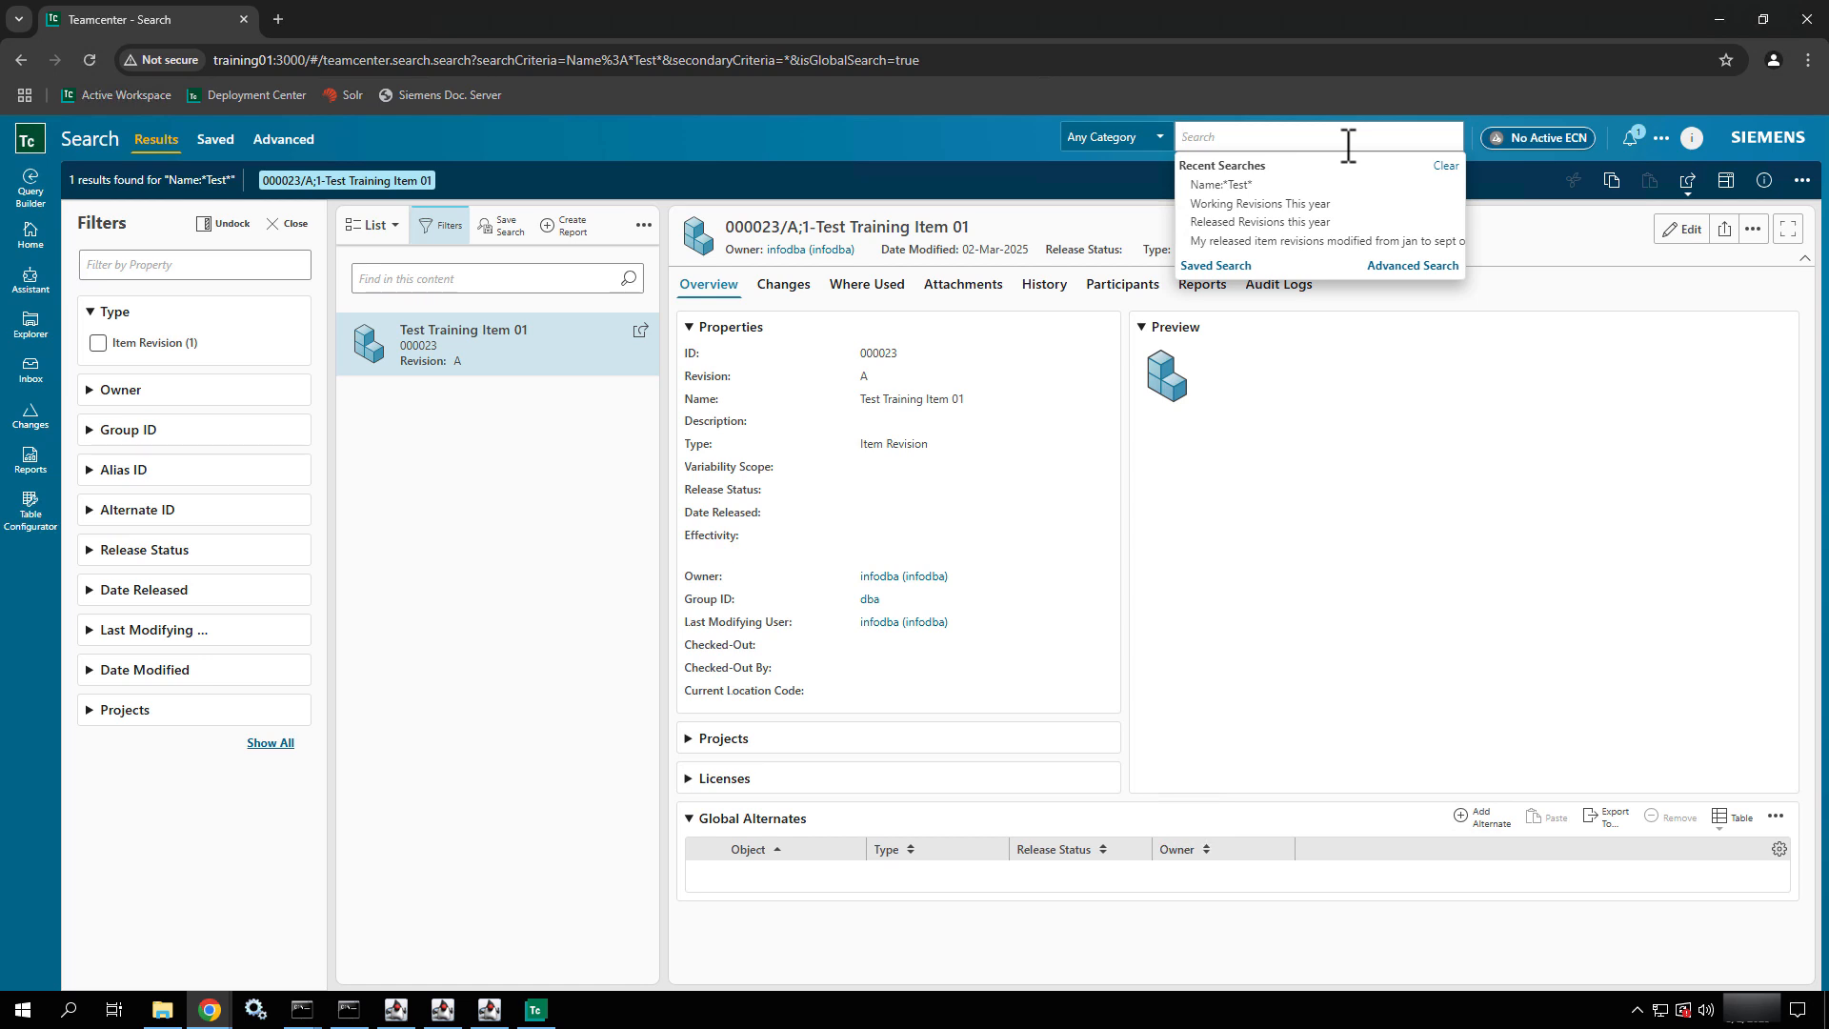
left_click(1006, 150)
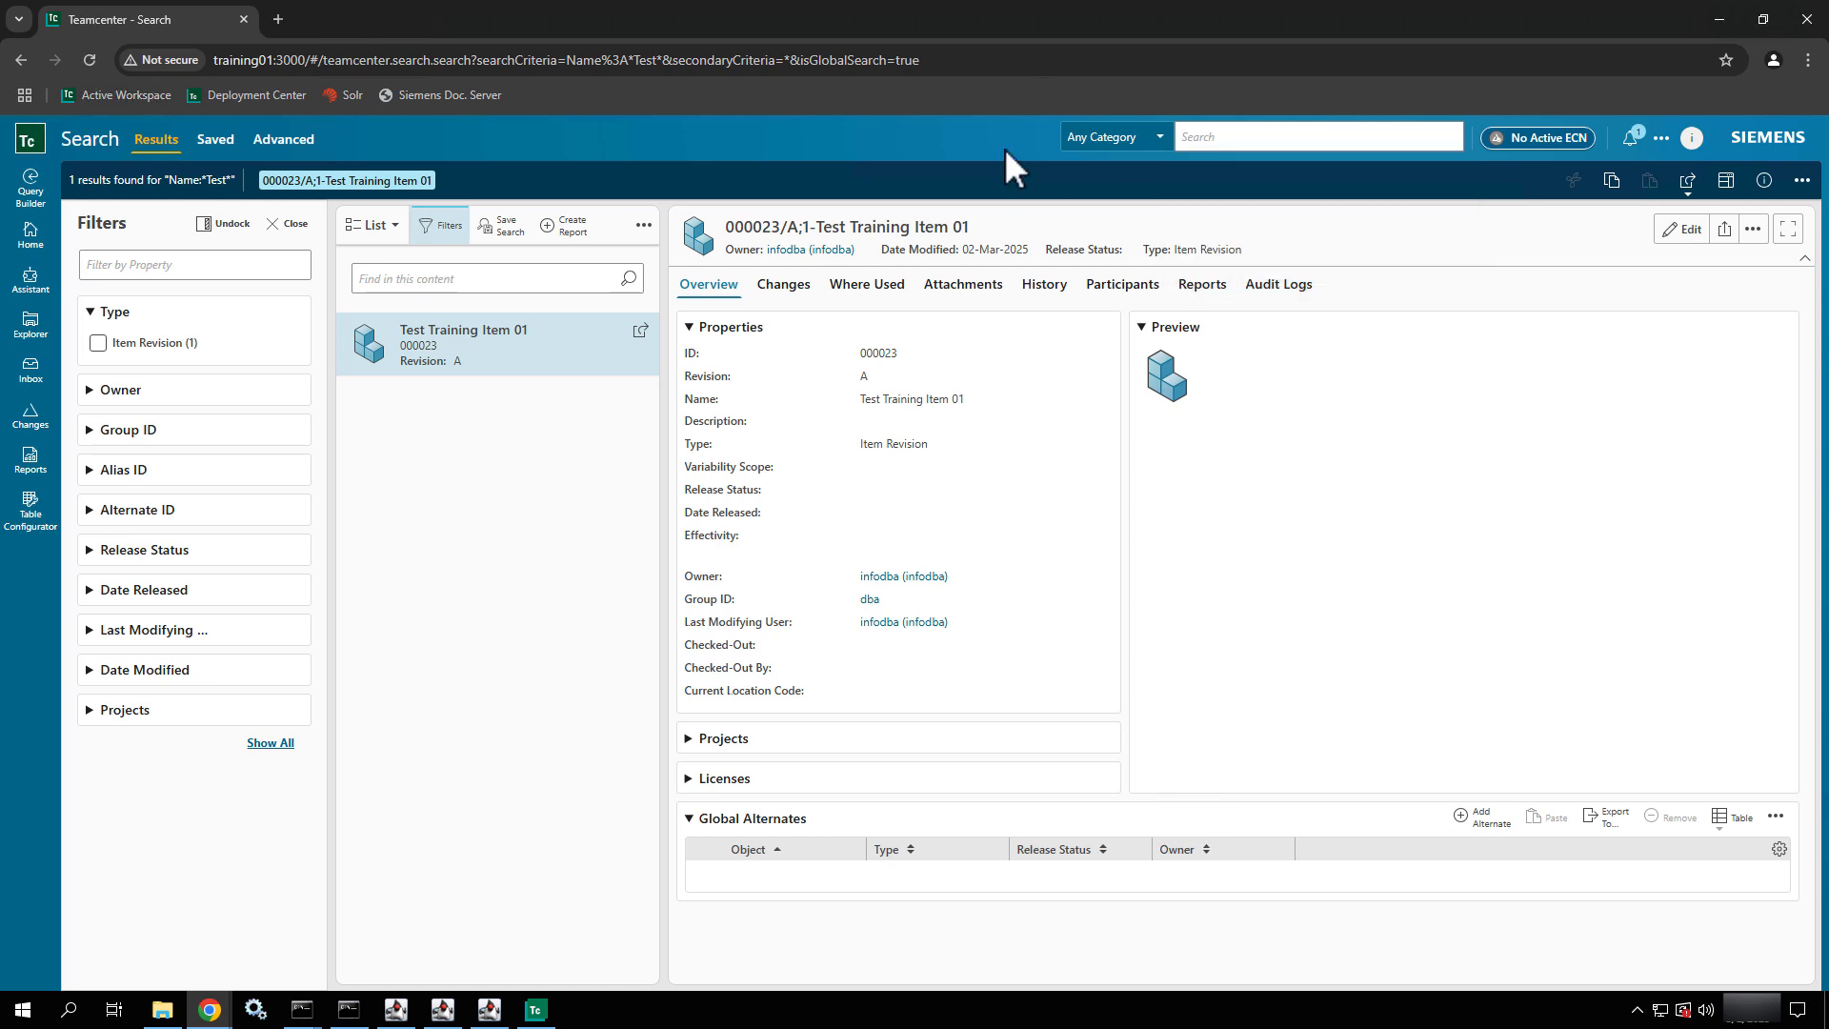